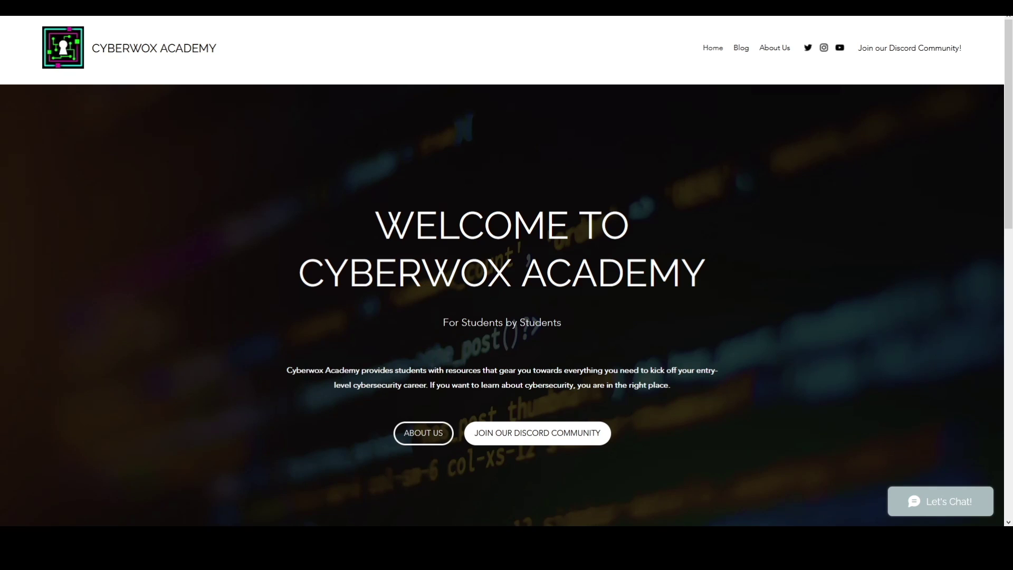
Open the 'Building a Cybersecurity Homelab' post from the blog's Labs category
click(737, 48)
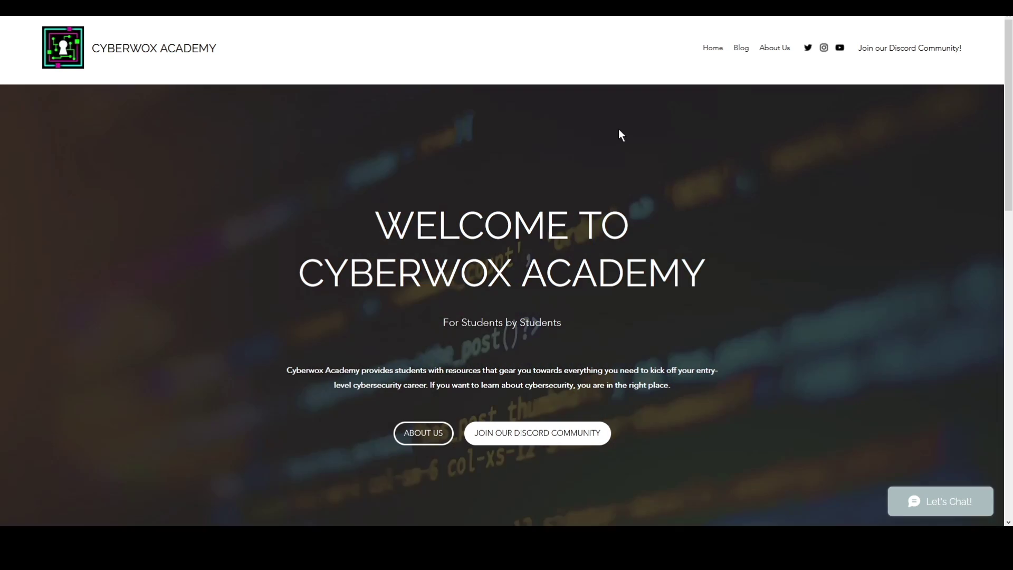
scroll(465, 232, down, 6)
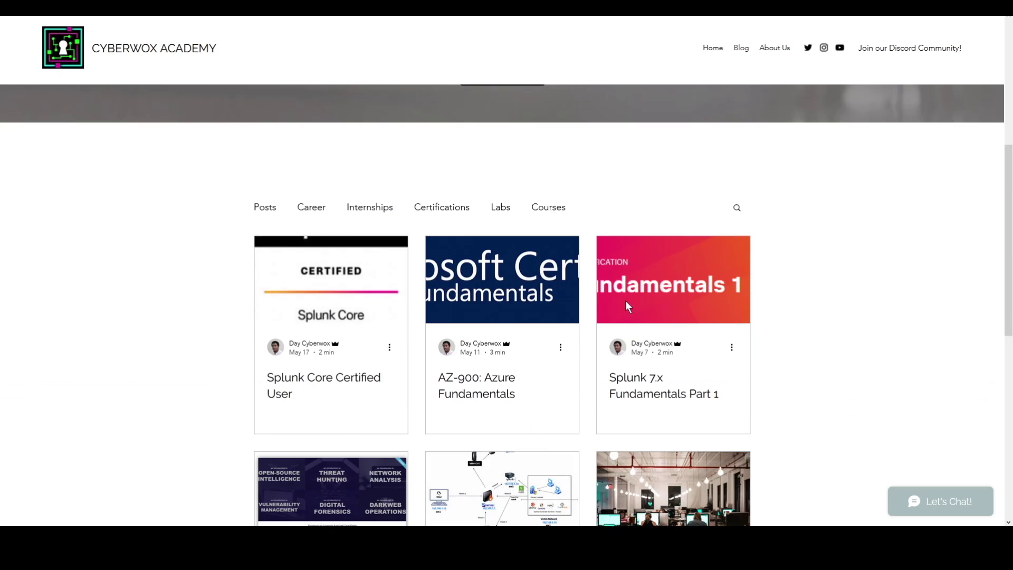
click(500, 205)
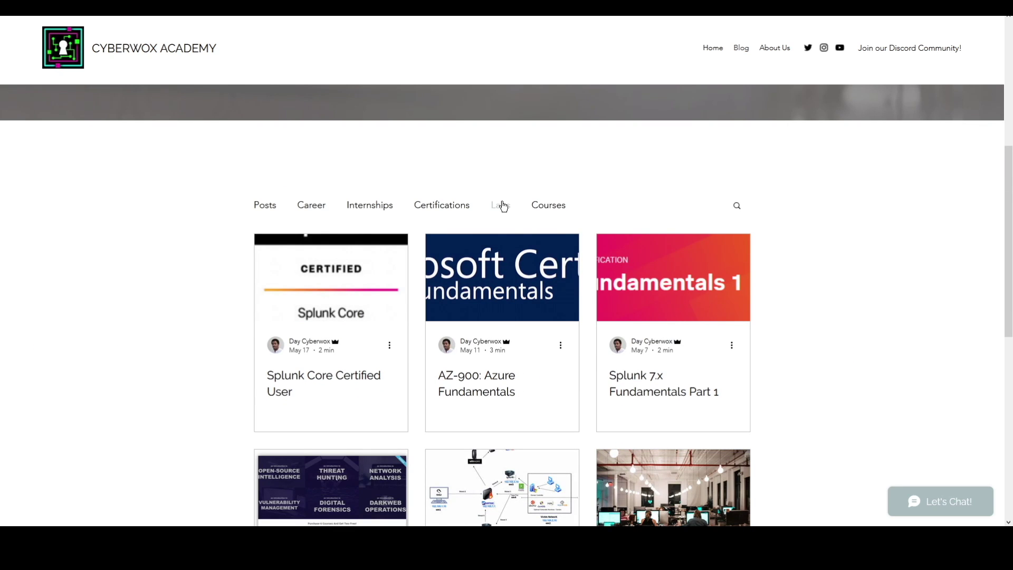
scroll(500, 202, down, 9)
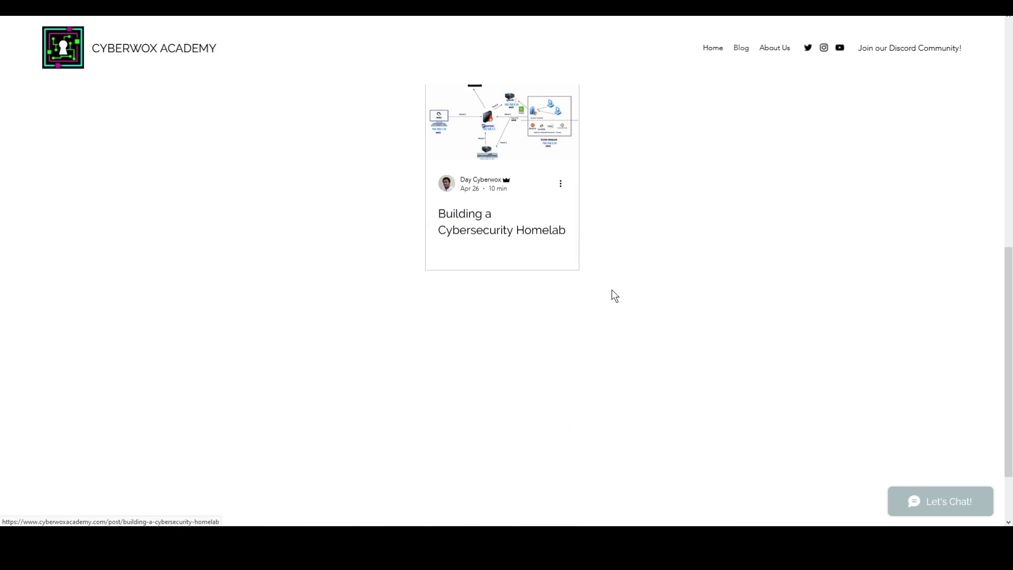
click(487, 222)
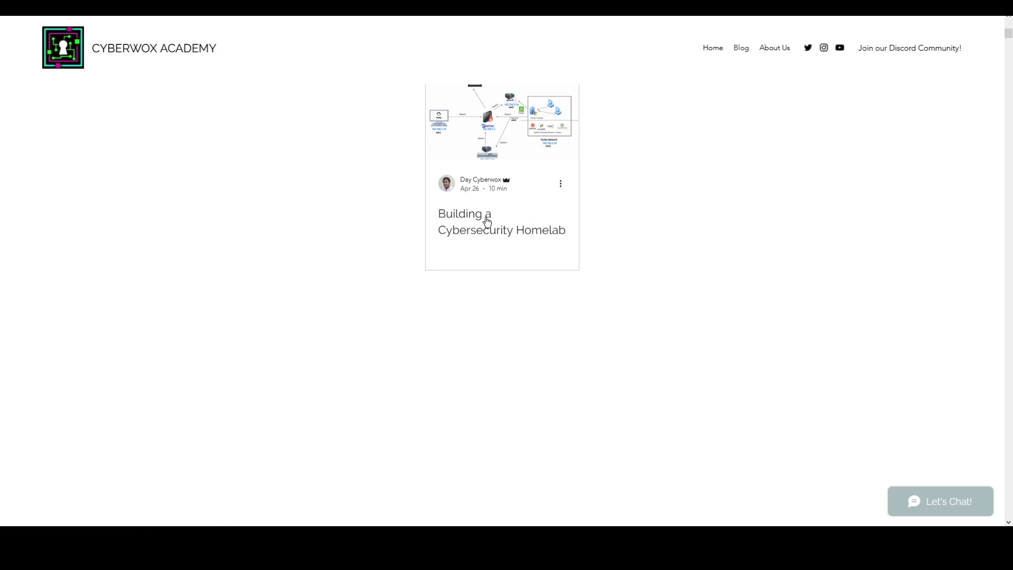
Enlarge the homelab network topology diagram to full screen
scroll(600, 238, up, 9)
scroll(459, 199, down, 8)
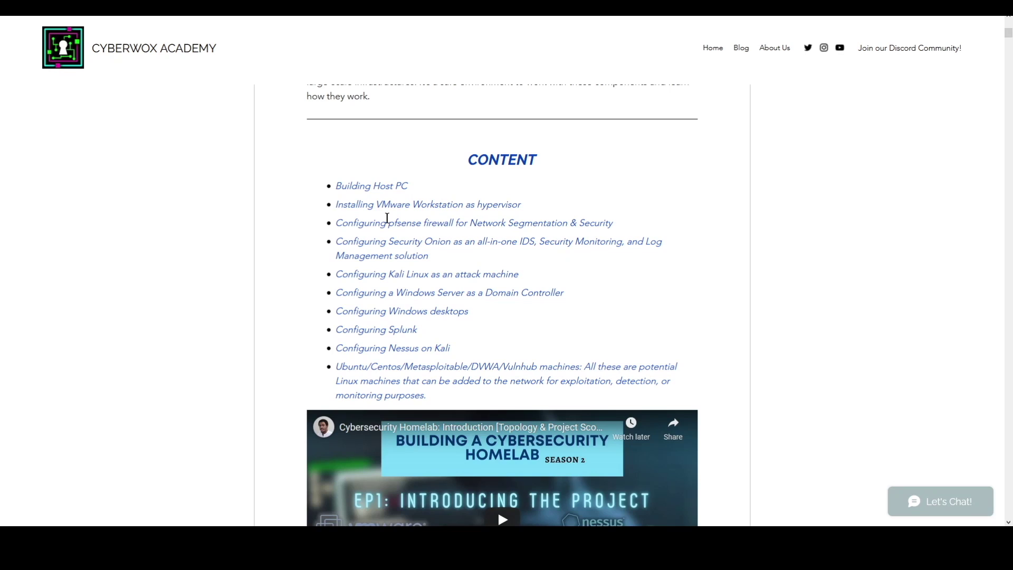
scroll(386, 218, down, 10)
click(523, 261)
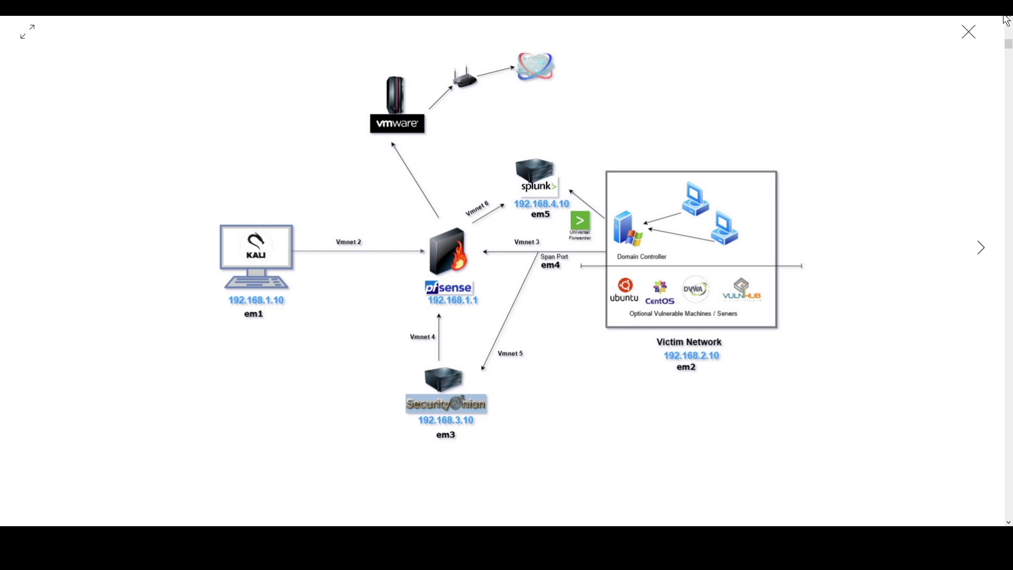
Close the diagram, zoom the page in, and follow the Security Onion ISO download link
click(968, 32)
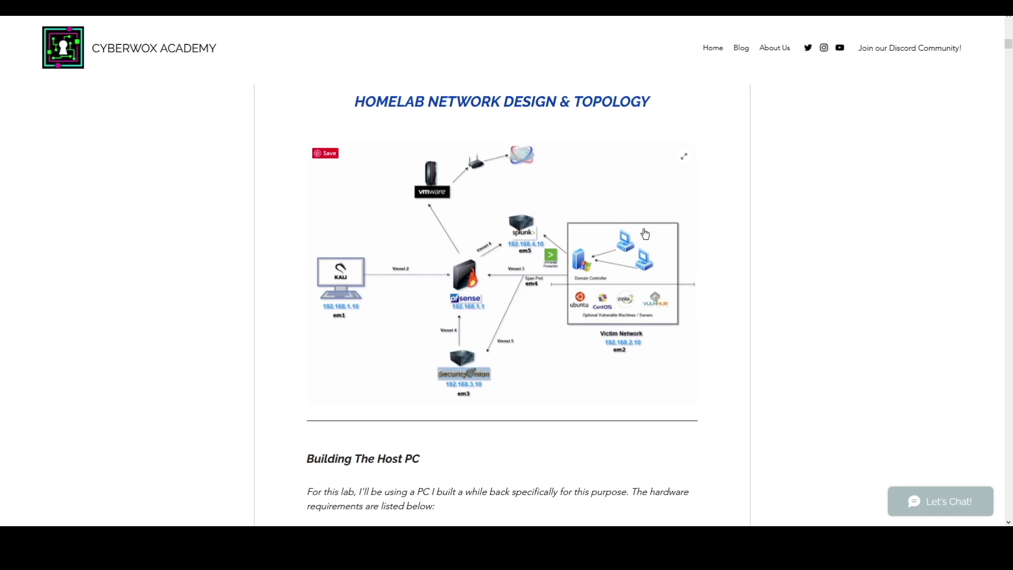
scroll(644, 232, down, 20)
scroll(644, 230, down, 20)
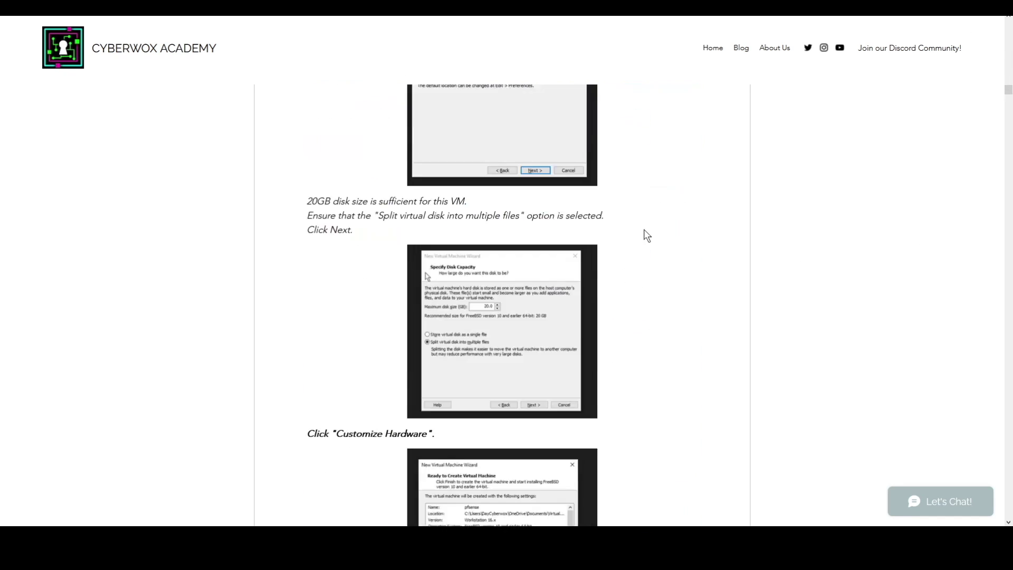
scroll(644, 230, down, 20)
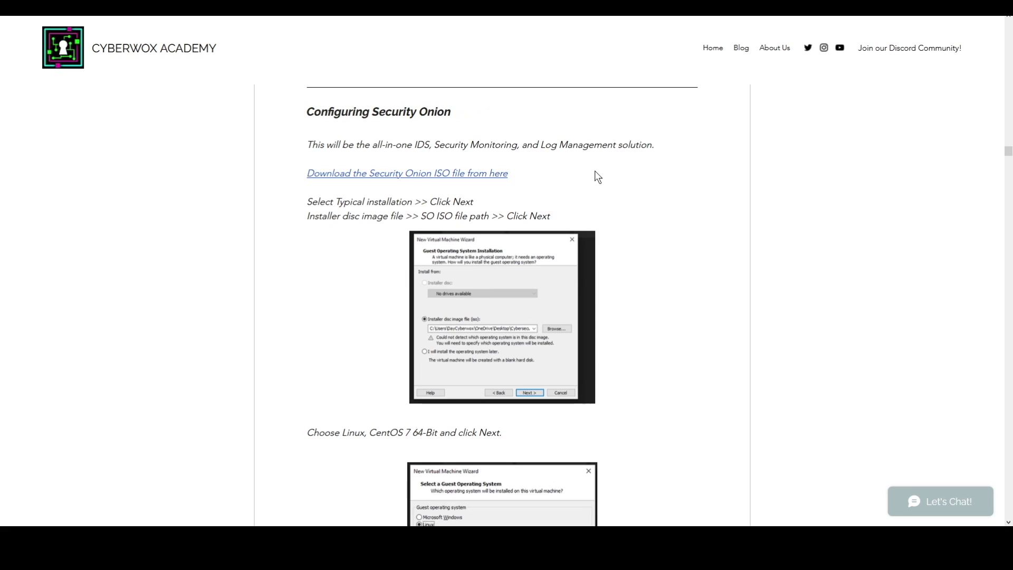
key(ctrl+plus)
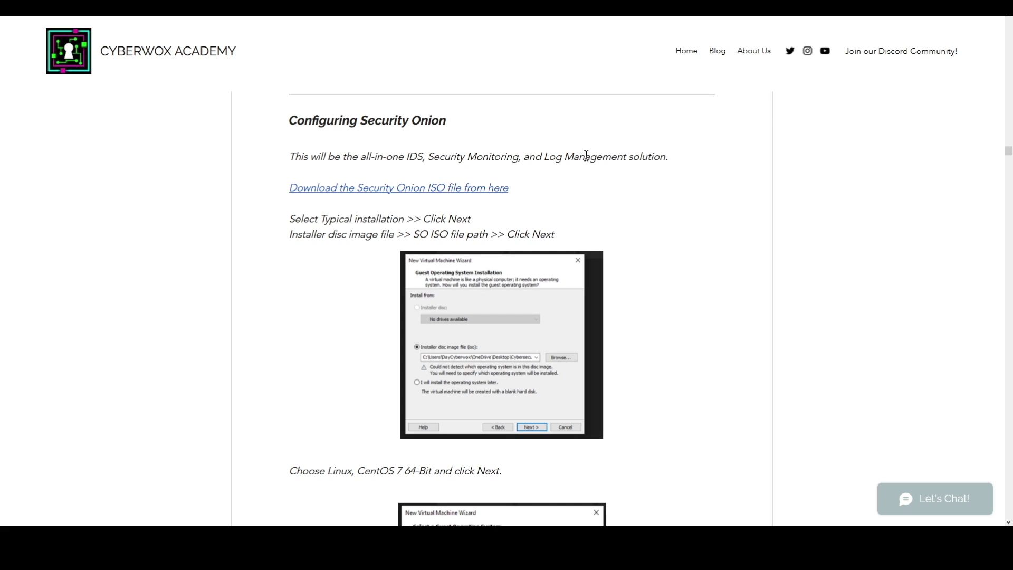
click(464, 192)
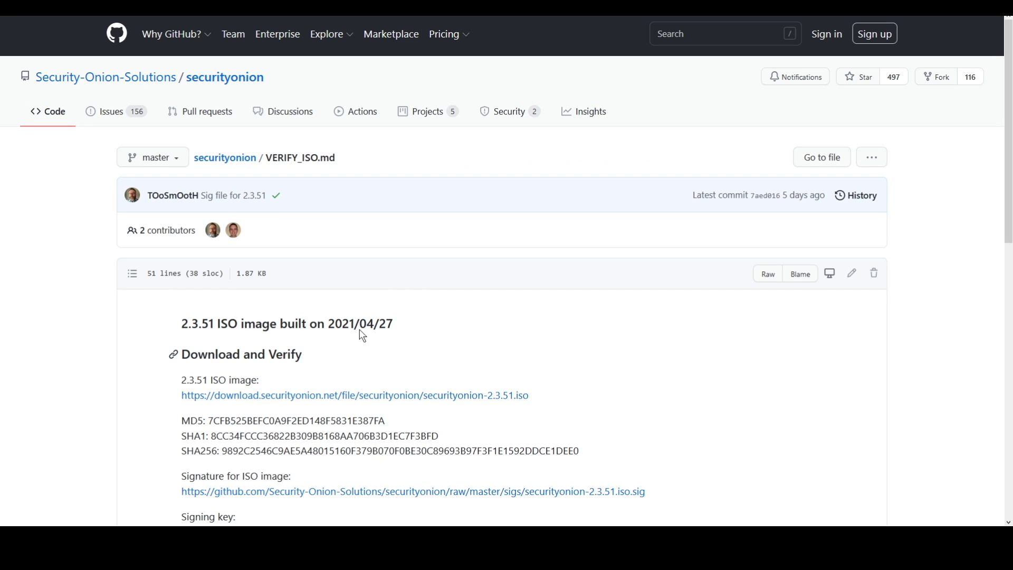
Review the Security Onion 2.3.51 ISO download and checksums, then return to the post
scroll(311, 229, down, 1)
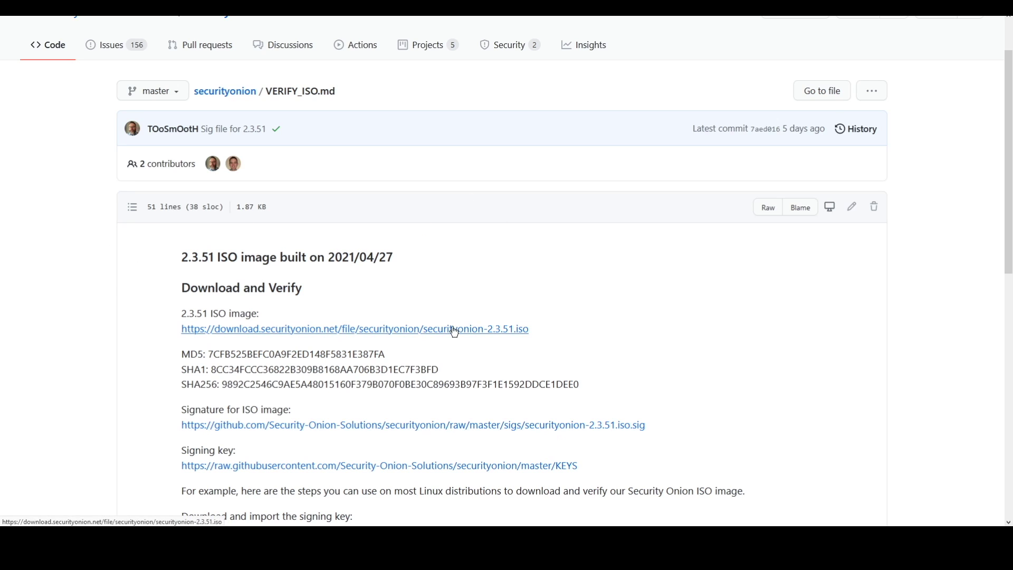
scroll(452, 328, up, 1)
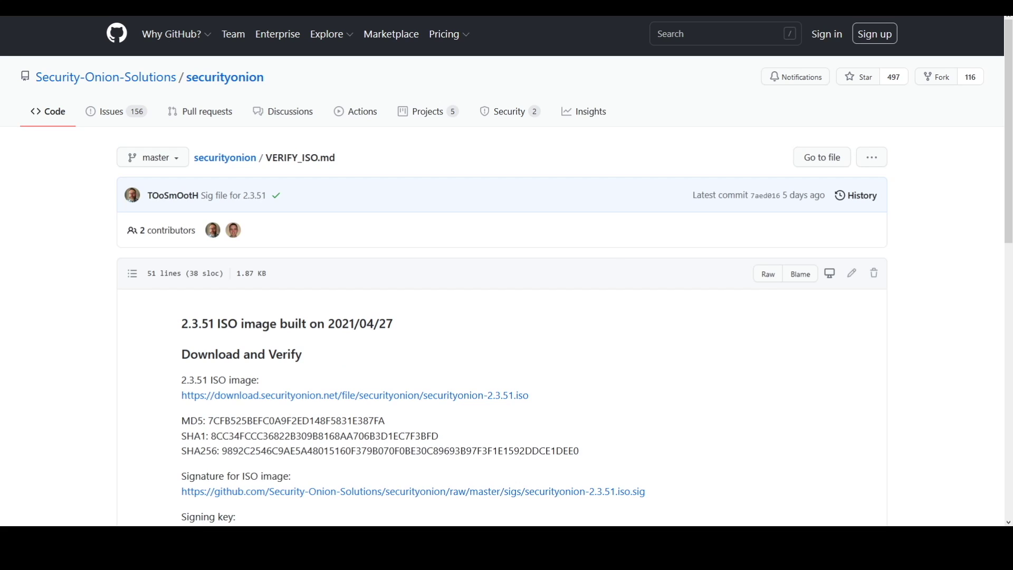
key(ctrl+Tab)
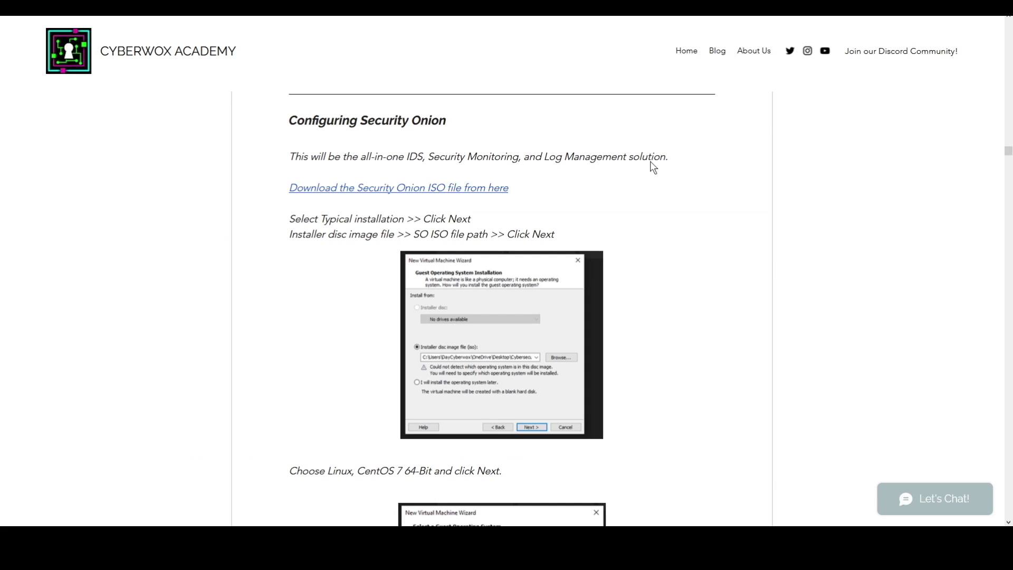
Scroll through the post's Configuring Security Onion instructions
scroll(723, 159, down, 1)
scroll(721, 159, up, 1)
scroll(797, 263, down, 4)
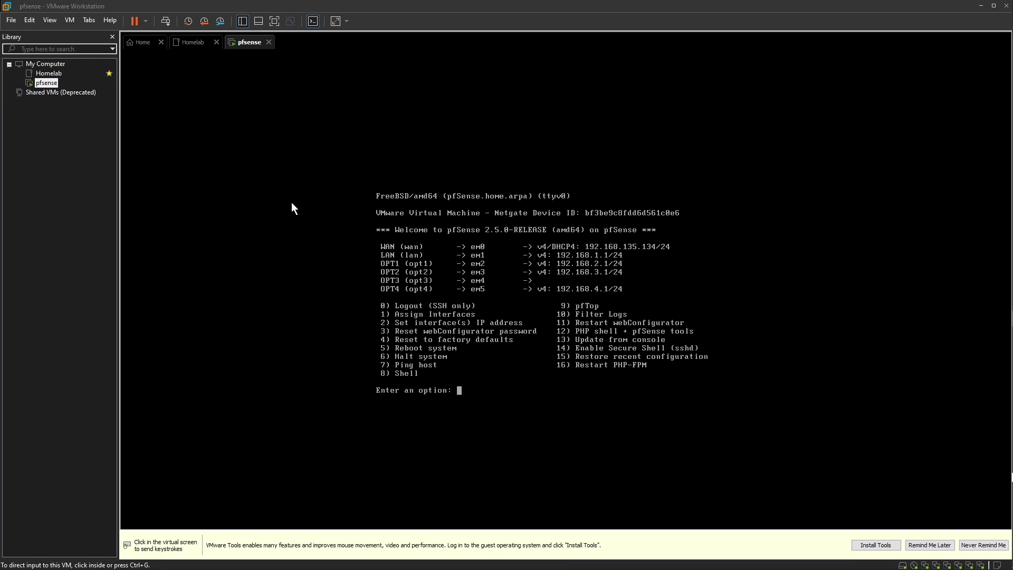
Start a typical new VM installing from SecOnion\securityonion-2.3.51.iso
click(144, 43)
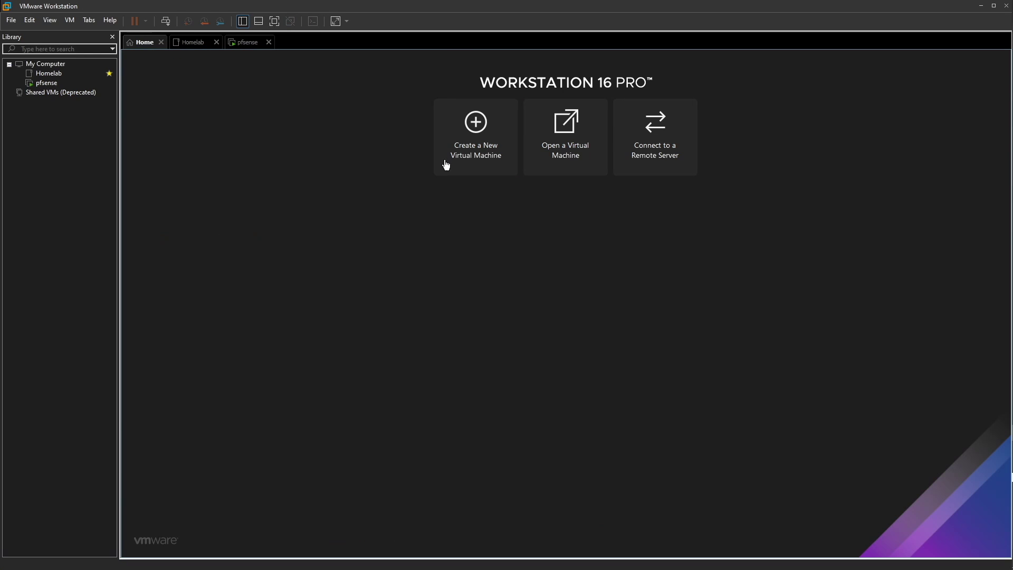
click(460, 147)
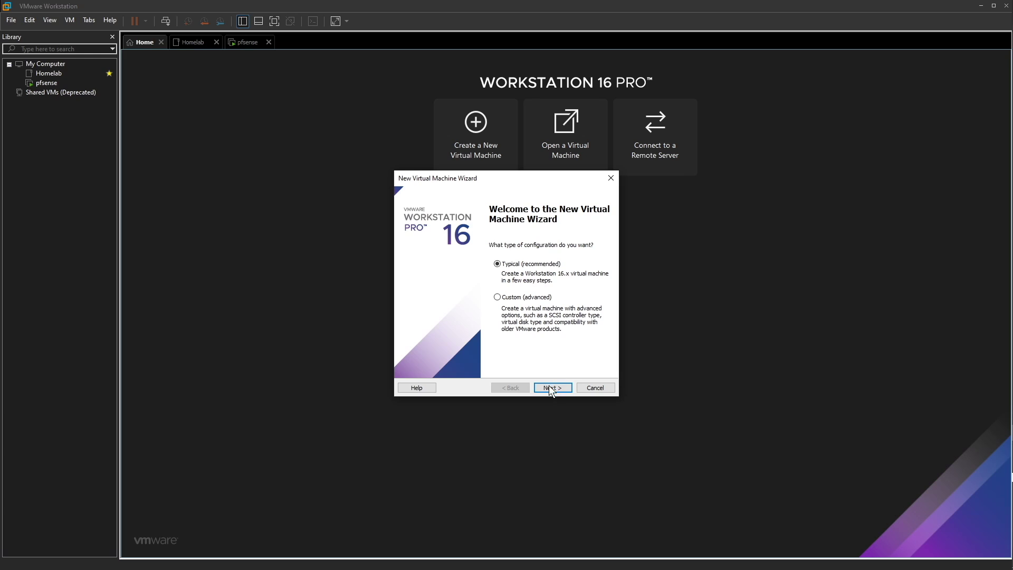
click(551, 386)
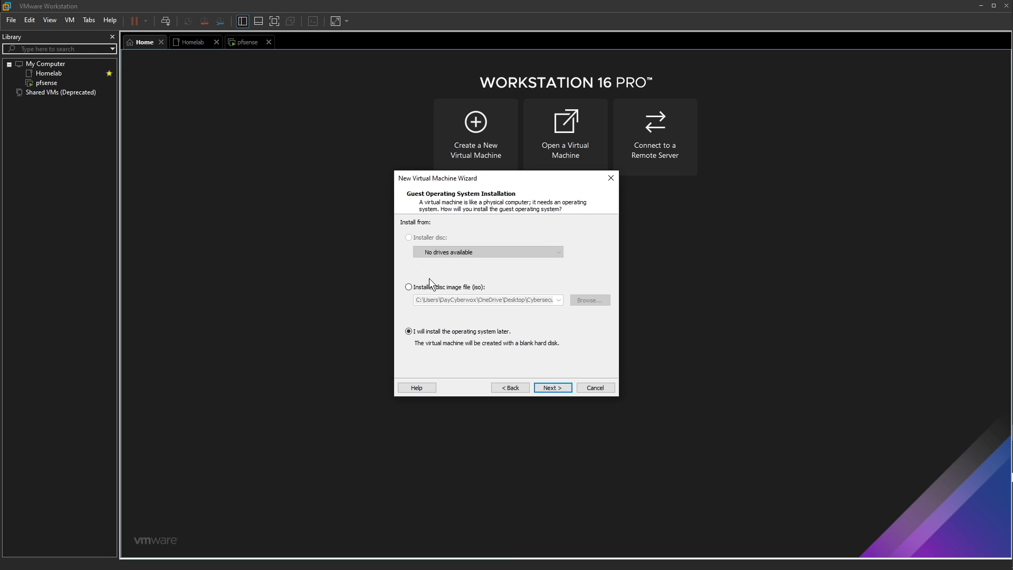
click(418, 288)
click(591, 301)
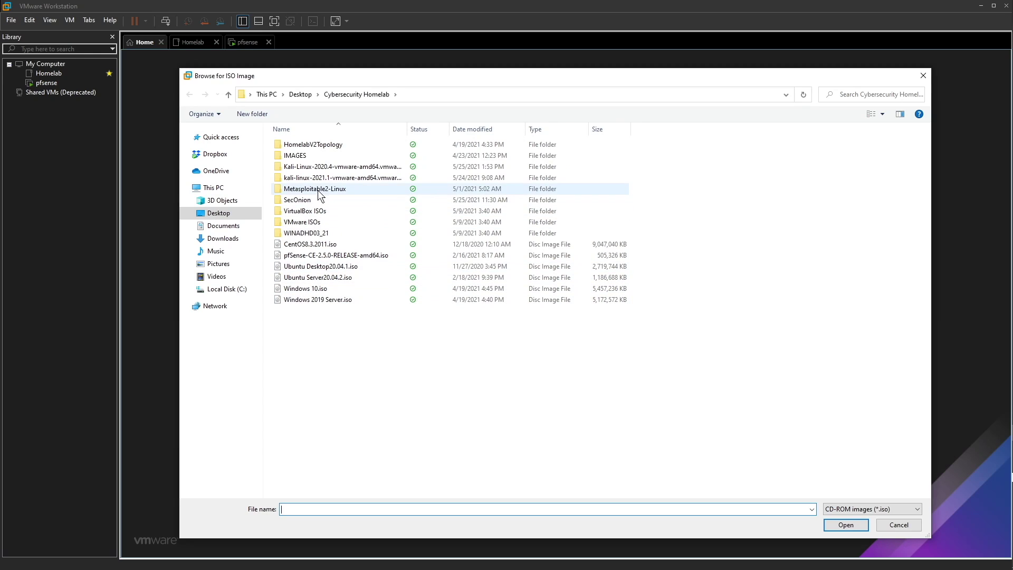
double_click(305, 200)
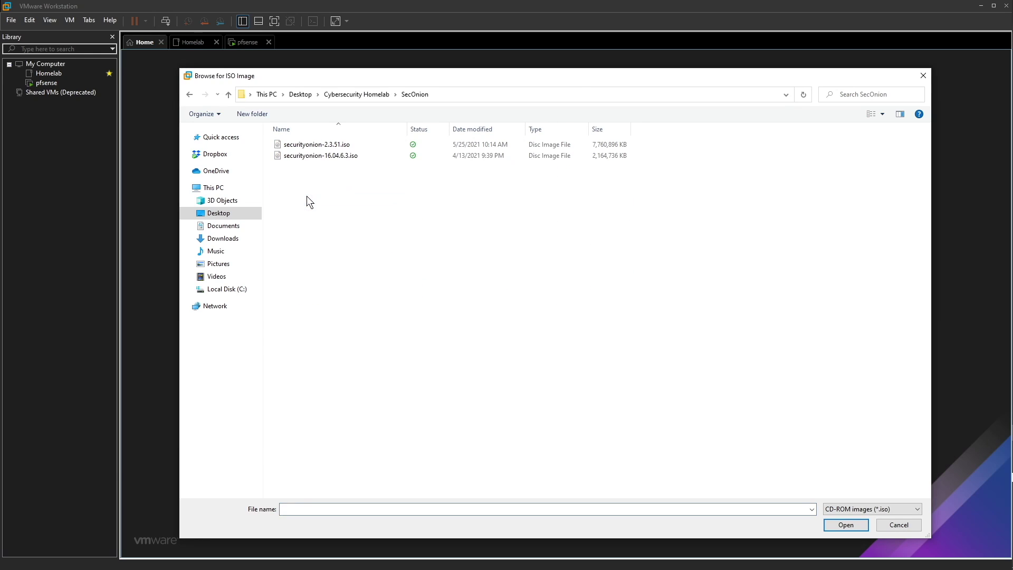
double_click(324, 147)
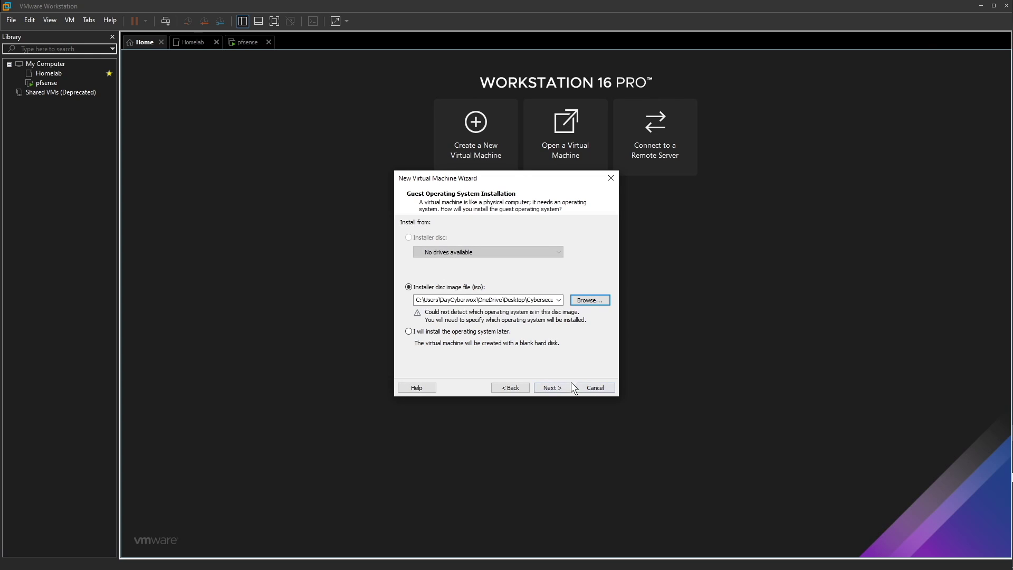
click(557, 384)
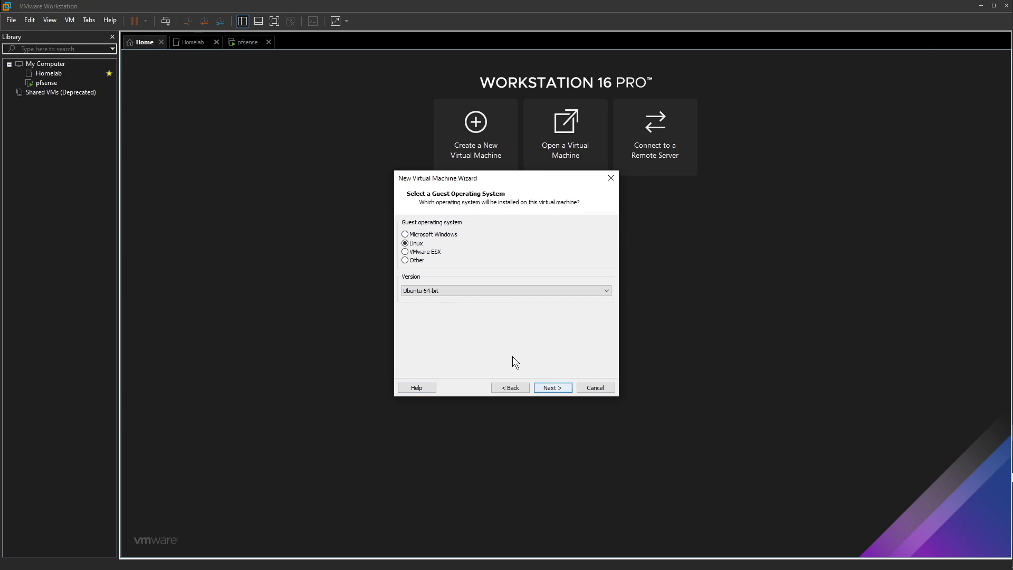
Set the guest OS to Linux CentOS 7 64-bit and name the VM SecOnion
click(425, 290)
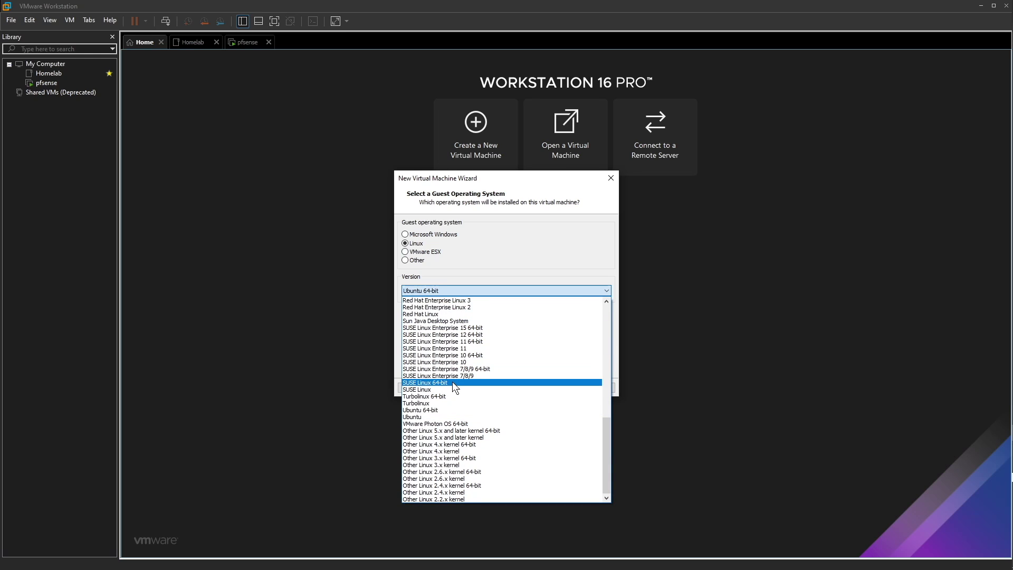
key(Home)
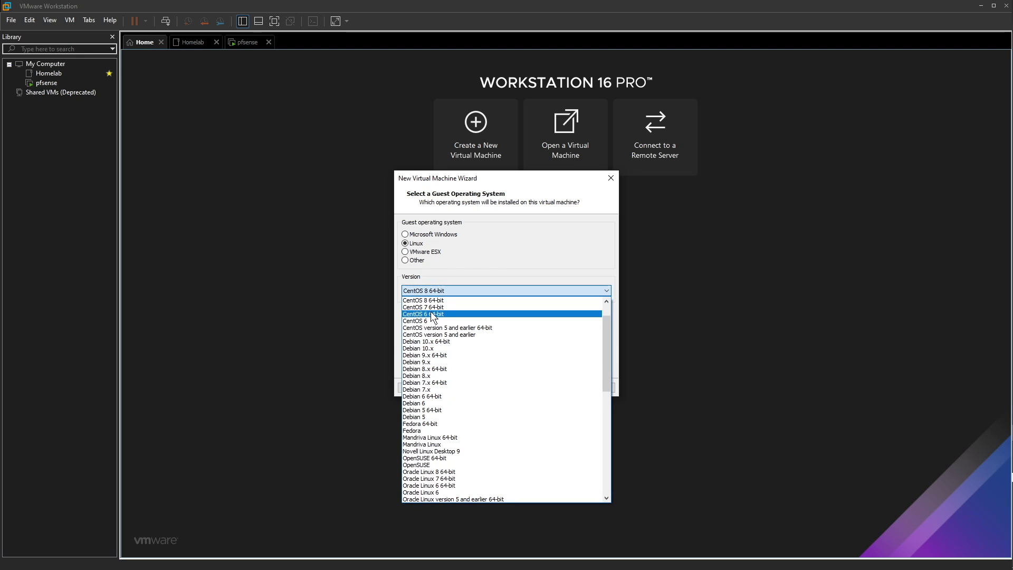
click(432, 309)
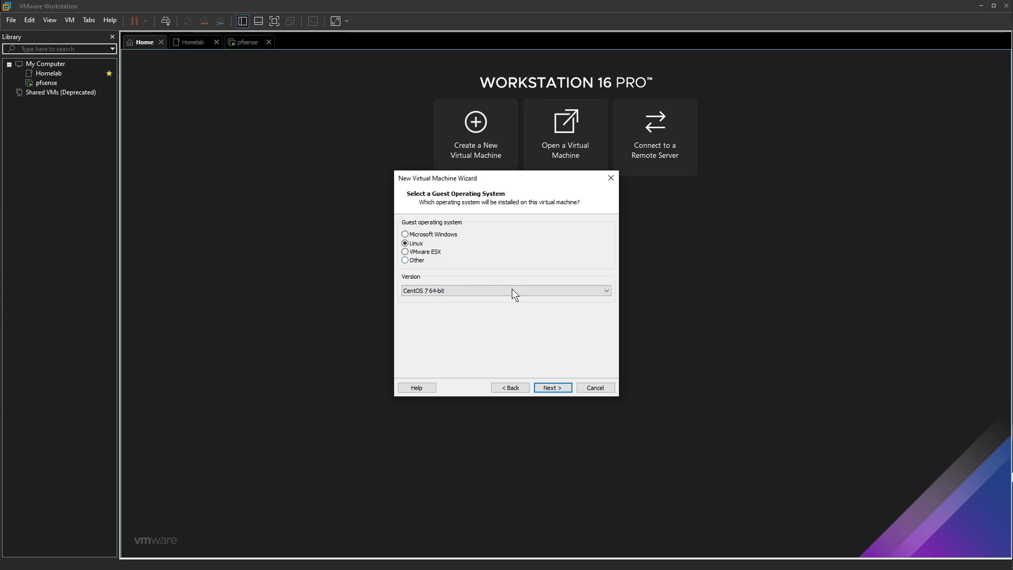
click(554, 388)
text(Sec)
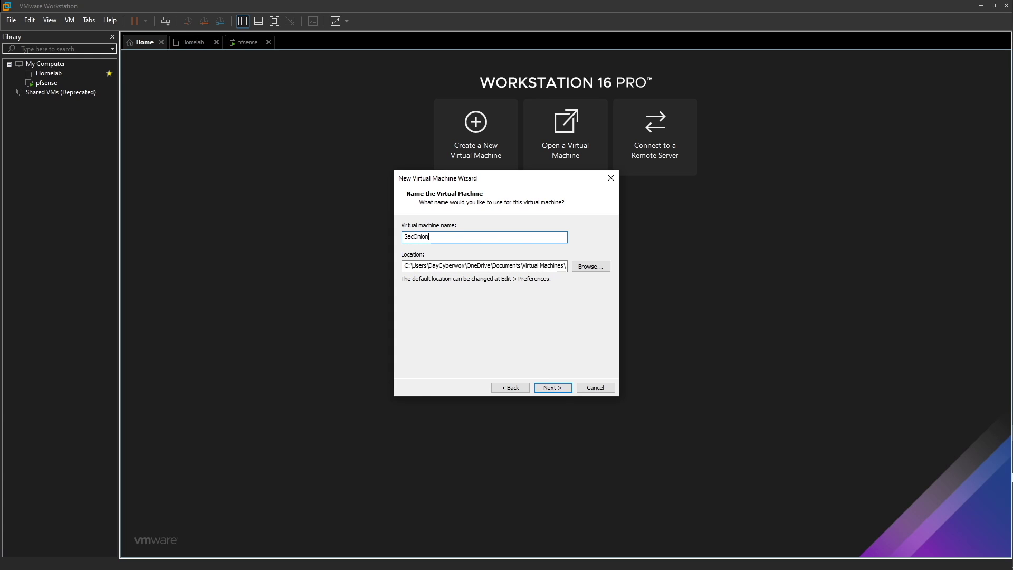
text(Onion)
Confirm the SecOnion name and accept a 400 GB single-file virtual disk
key(Return)
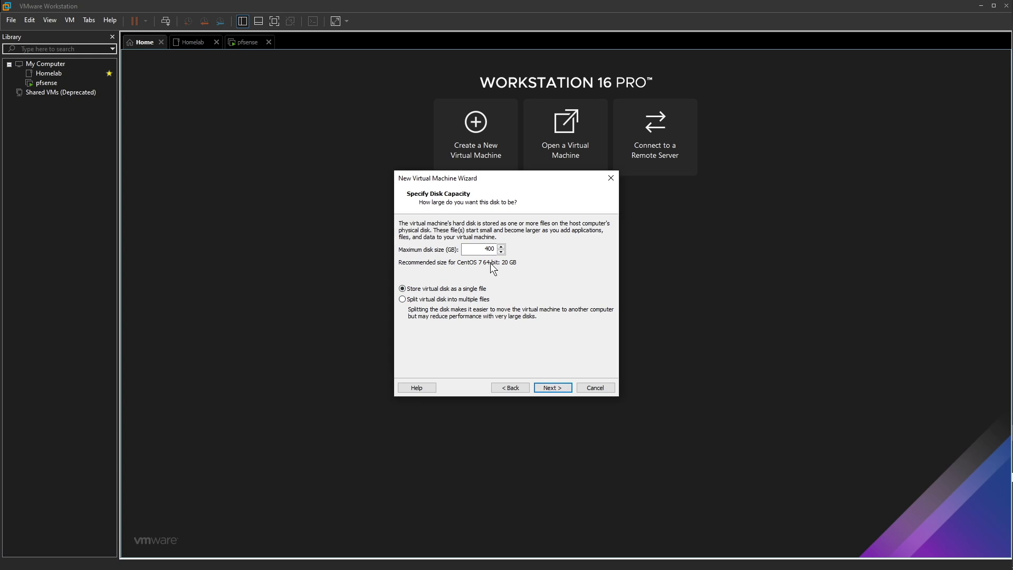
click(547, 386)
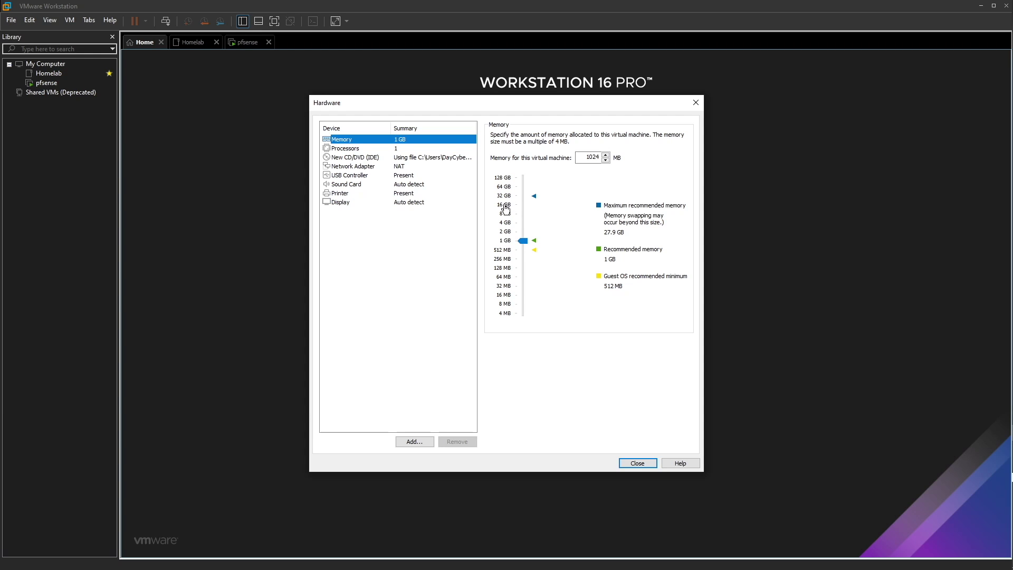
Give the SecOnion VM 16 GB of memory and 4 processors
click(504, 208)
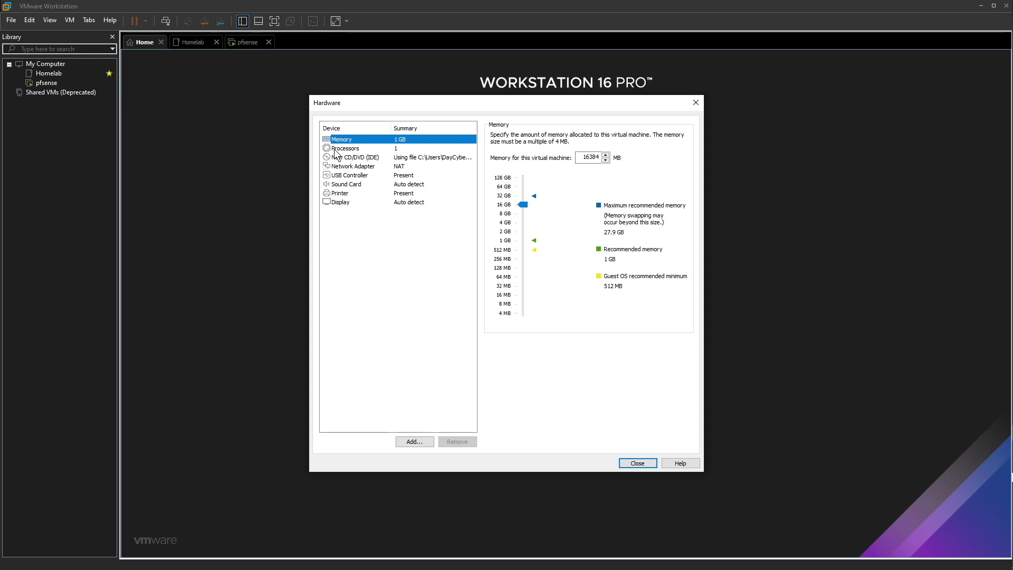
click(359, 149)
click(612, 137)
click(574, 157)
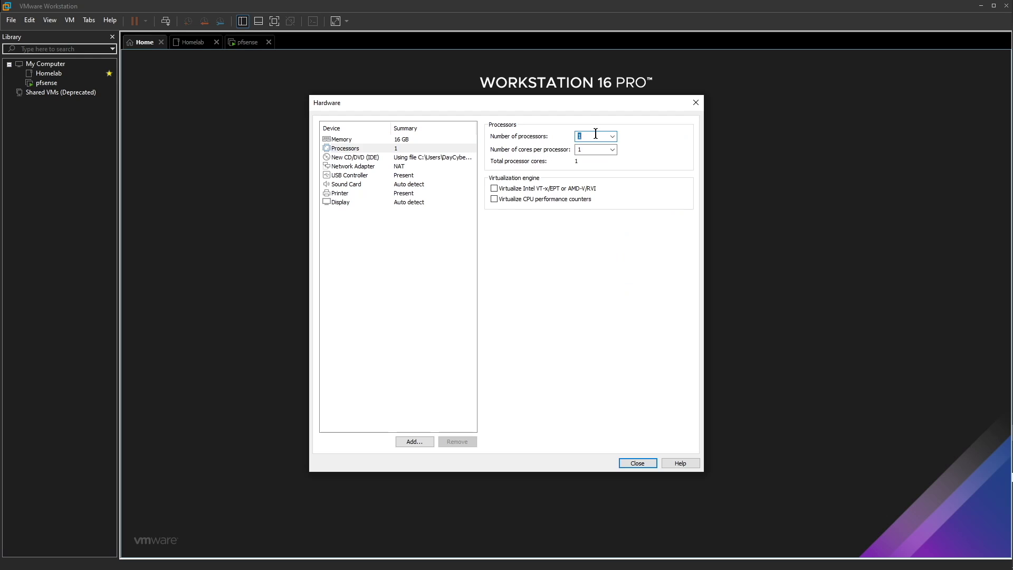
click(613, 136)
click(580, 160)
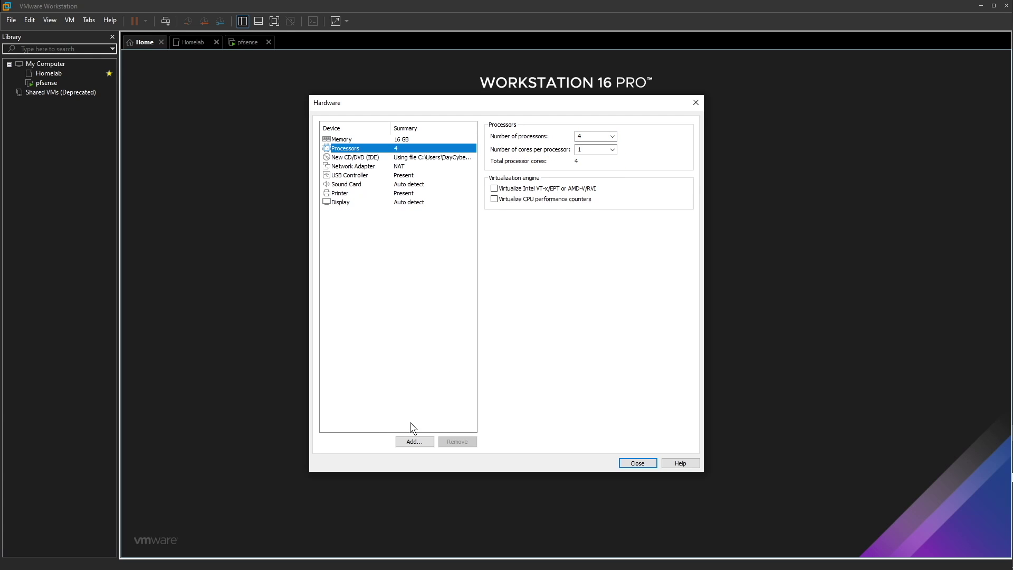
click(423, 441)
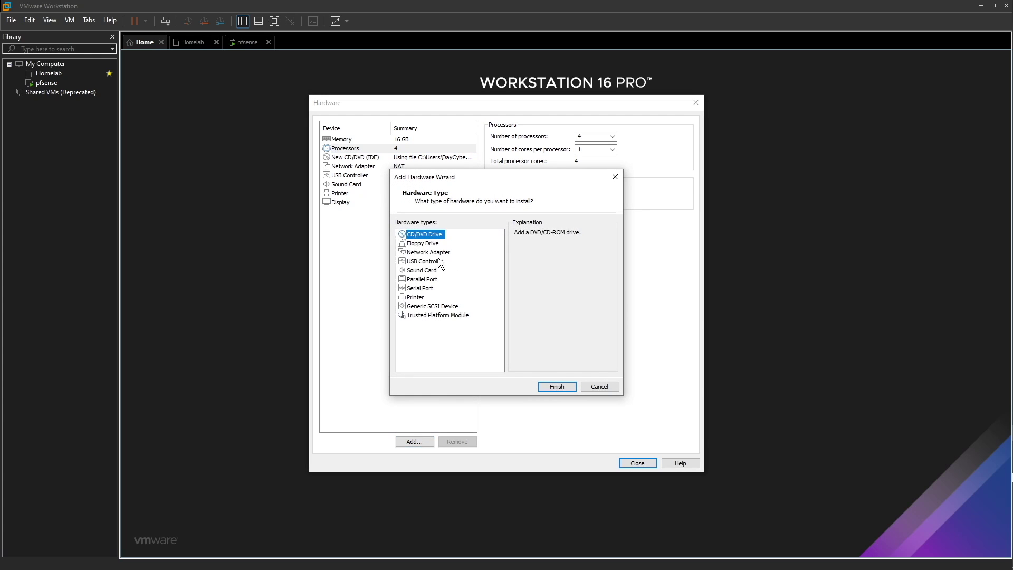
Add two network adapters, Network Adapter 2 and Network Adapter 3
click(433, 254)
click(554, 387)
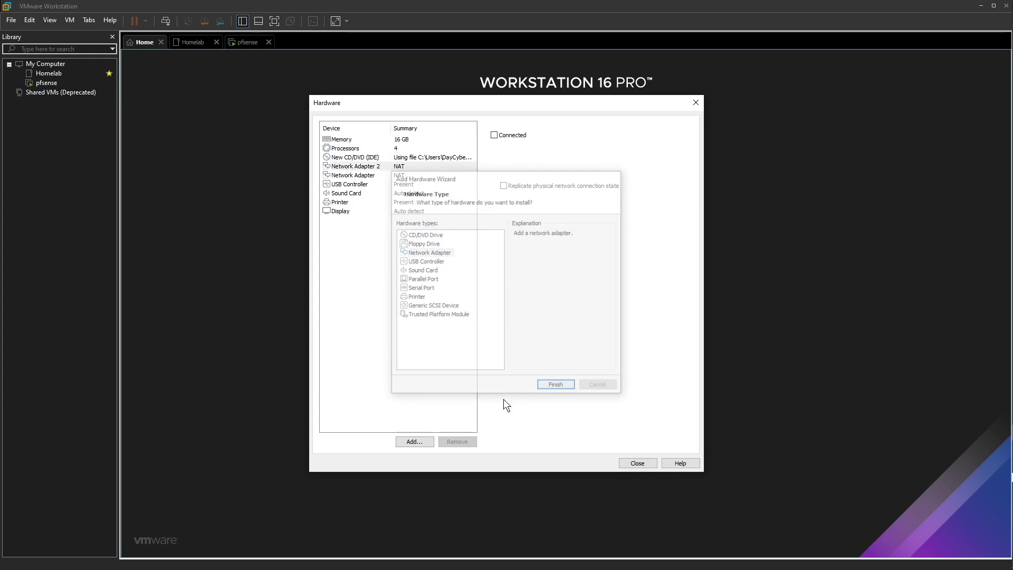
click(424, 441)
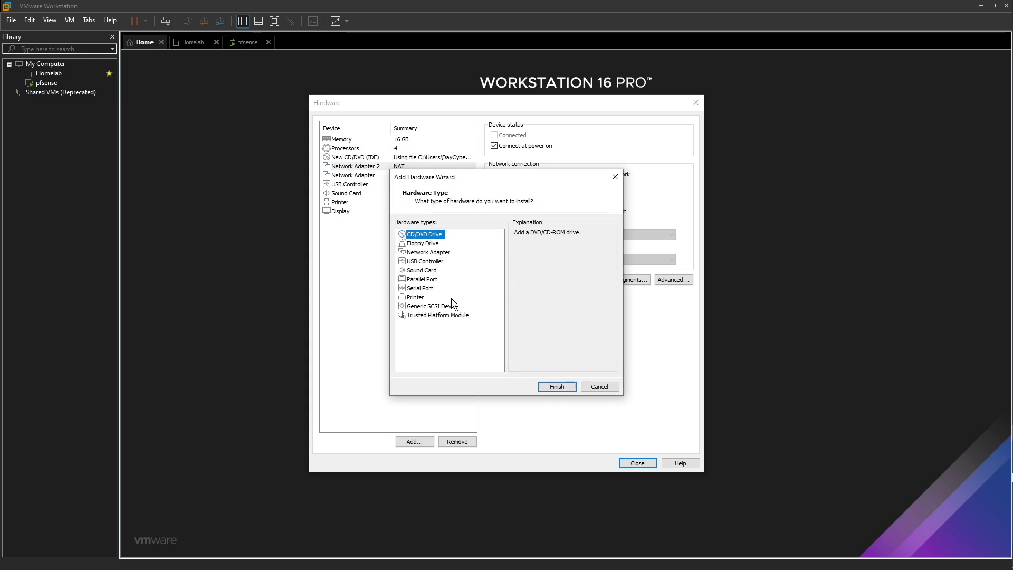
click(425, 253)
click(545, 387)
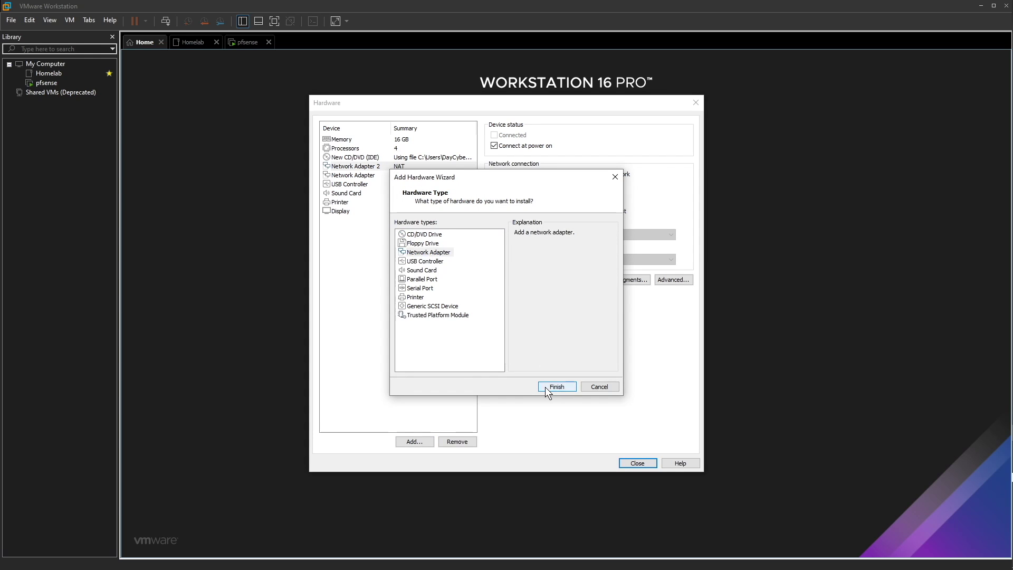
Put Network Adapter 2 on custom VMnet4 and switch Network Adapter 3 to Custom
click(381, 175)
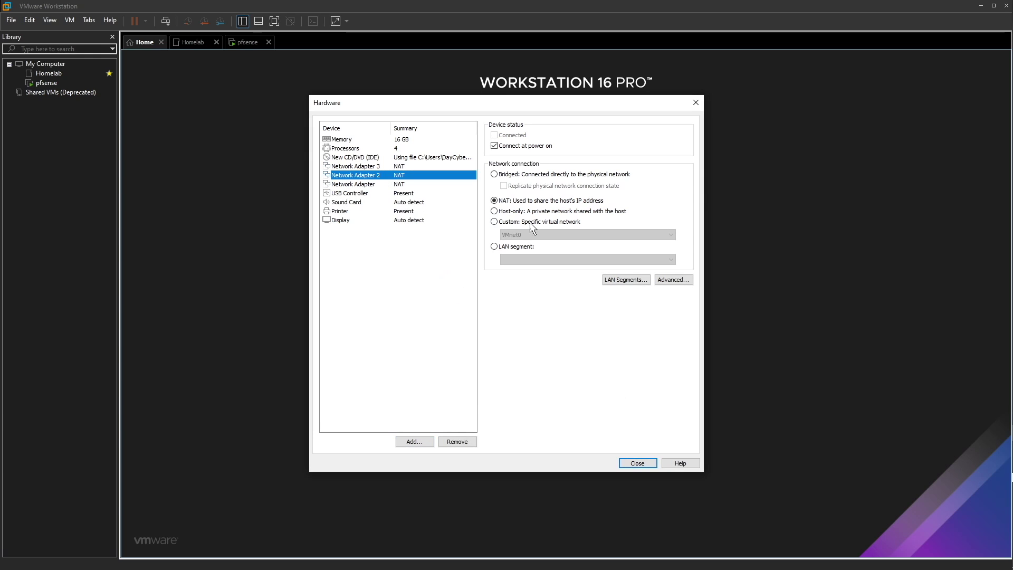
click(515, 222)
click(517, 235)
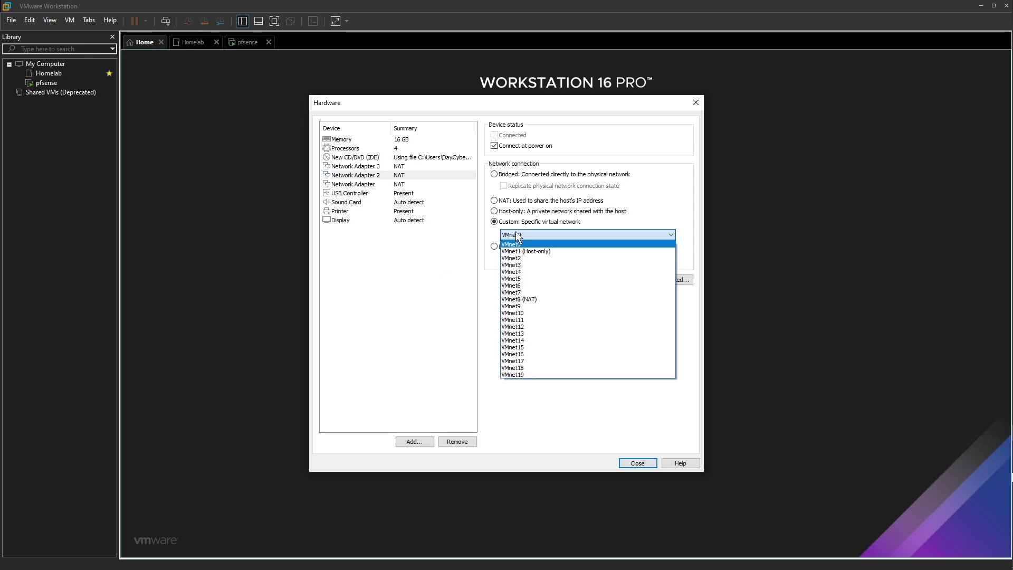
click(546, 270)
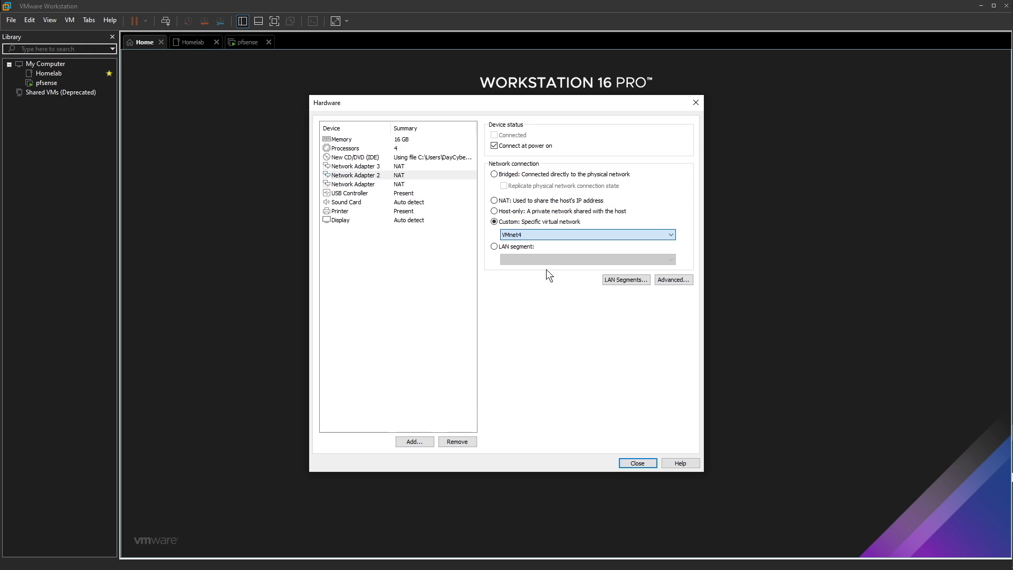
click(355, 166)
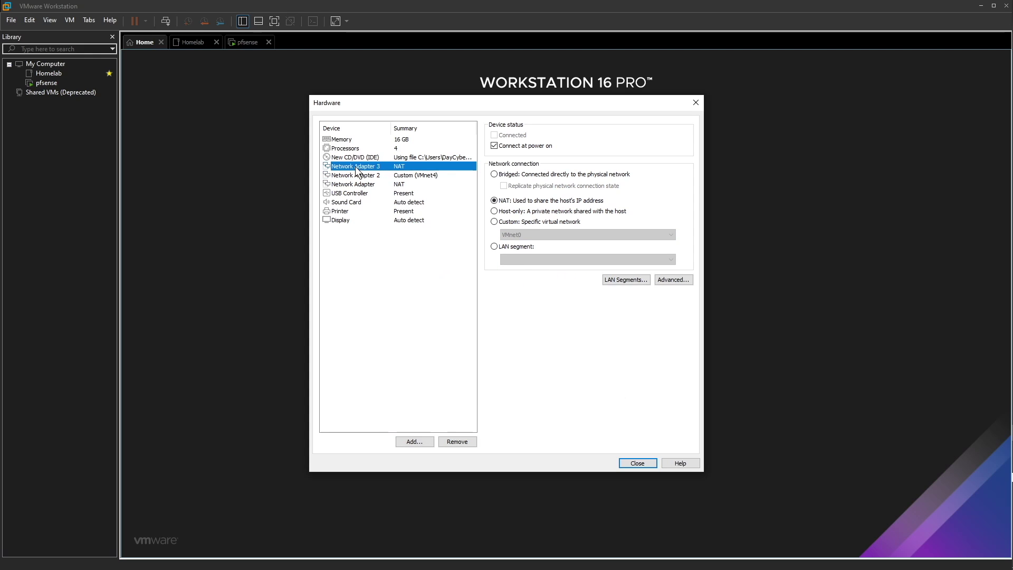
click(518, 224)
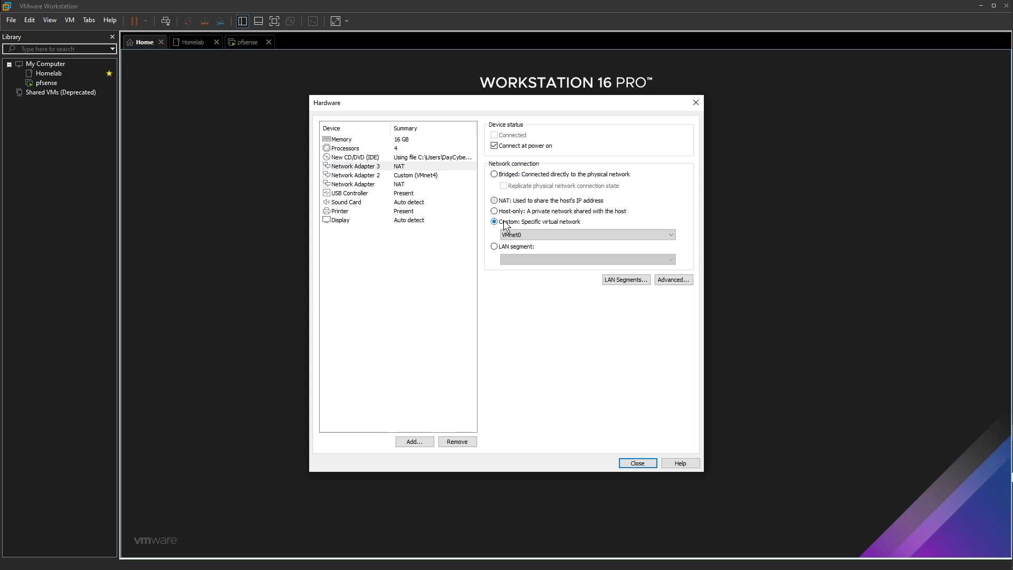
click(531, 238)
Put Network Adapter 3 on VMnet5 and remove the printer
click(518, 278)
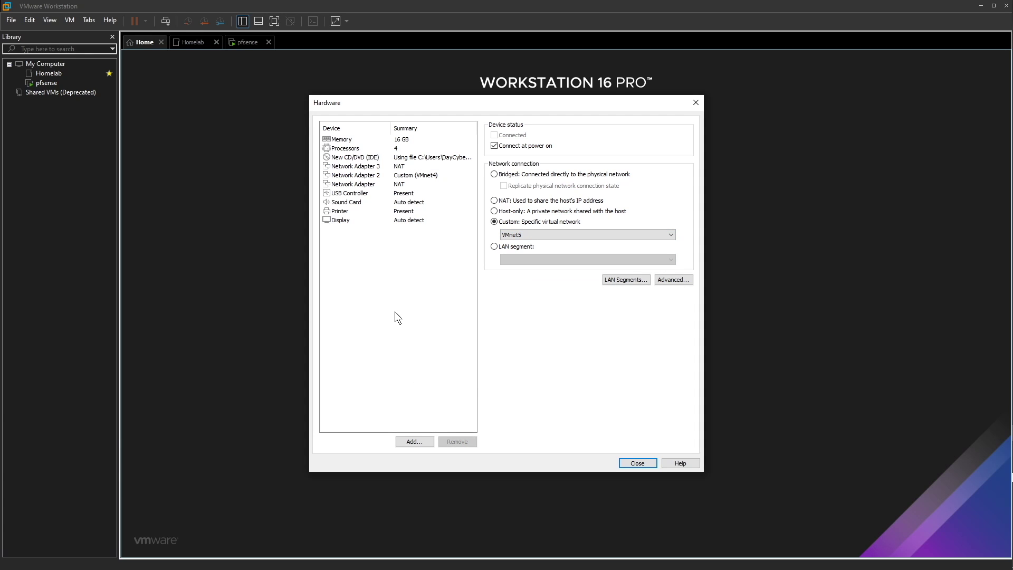
click(369, 221)
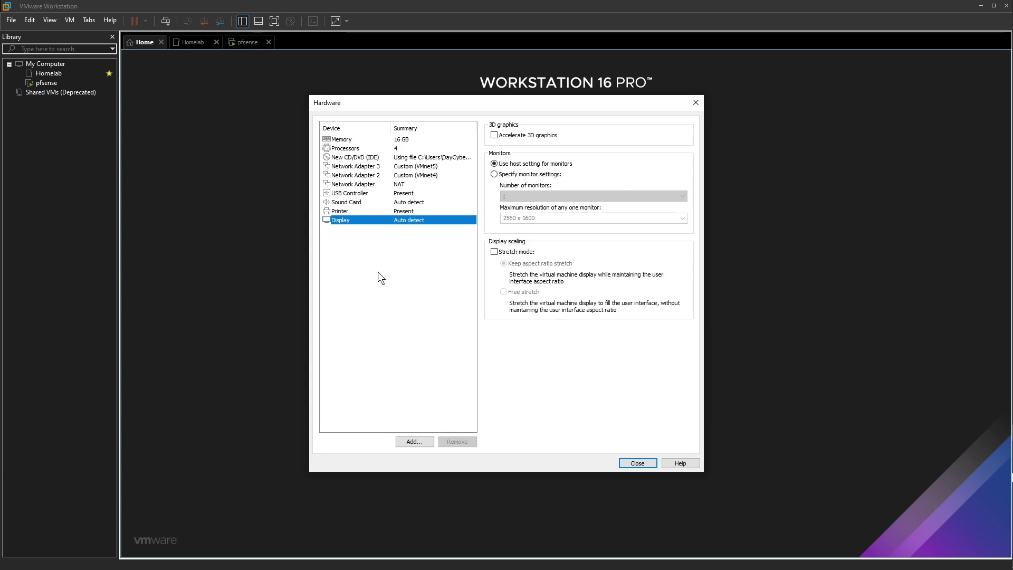
click(365, 210)
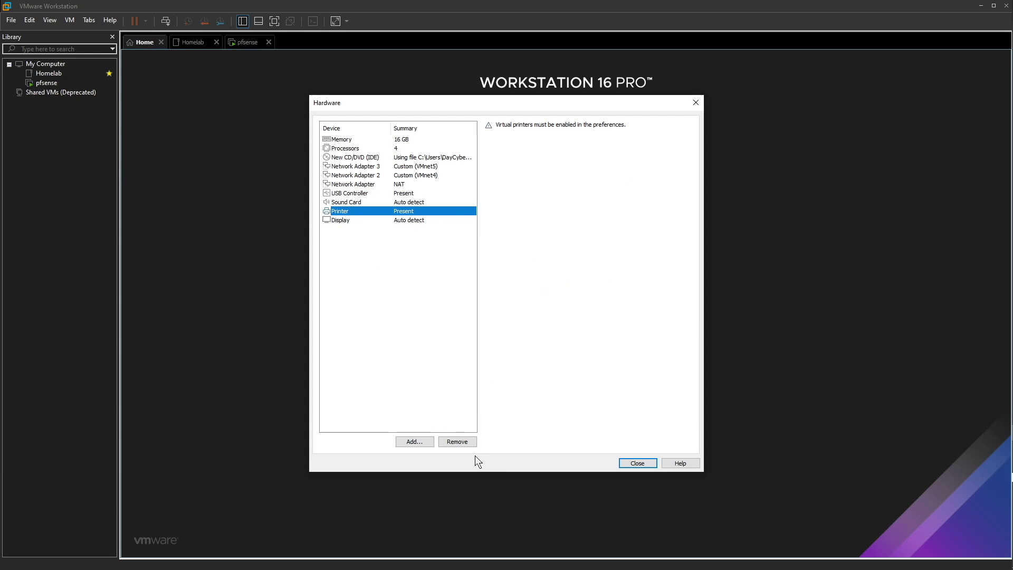
click(457, 441)
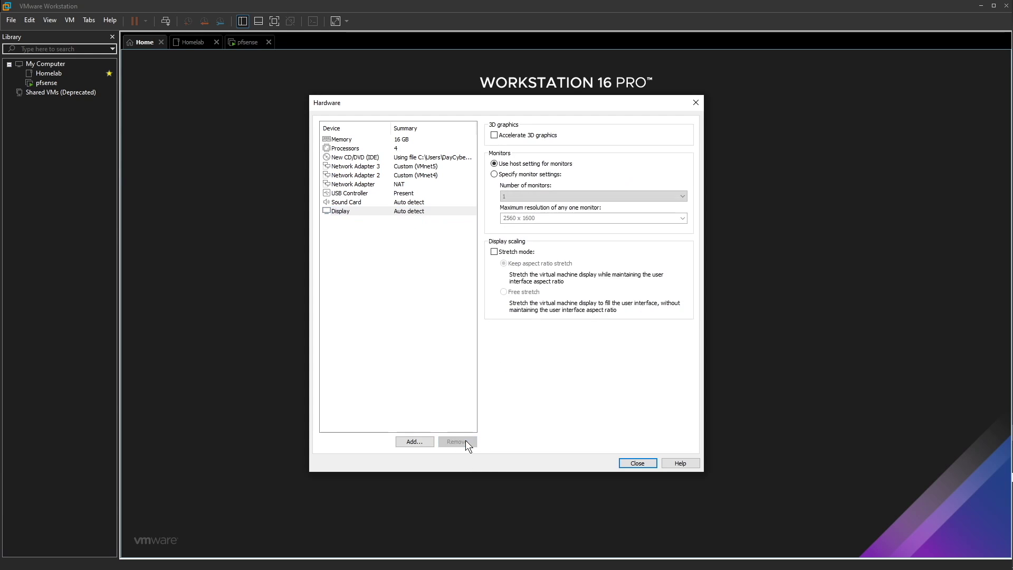
Remove the sound card and USB controller, then finish creating the SecOnion VM
click(394, 204)
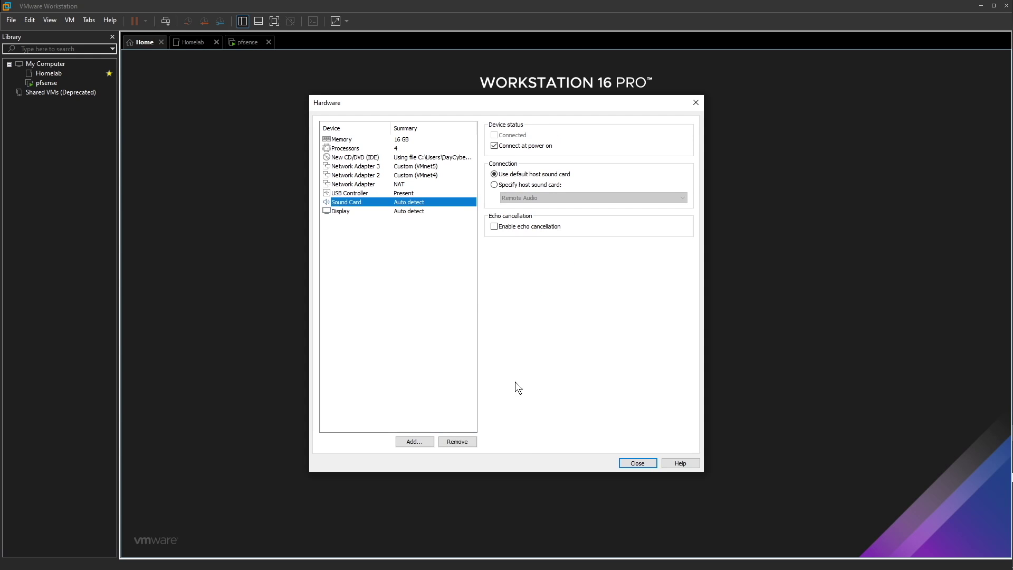
click(456, 441)
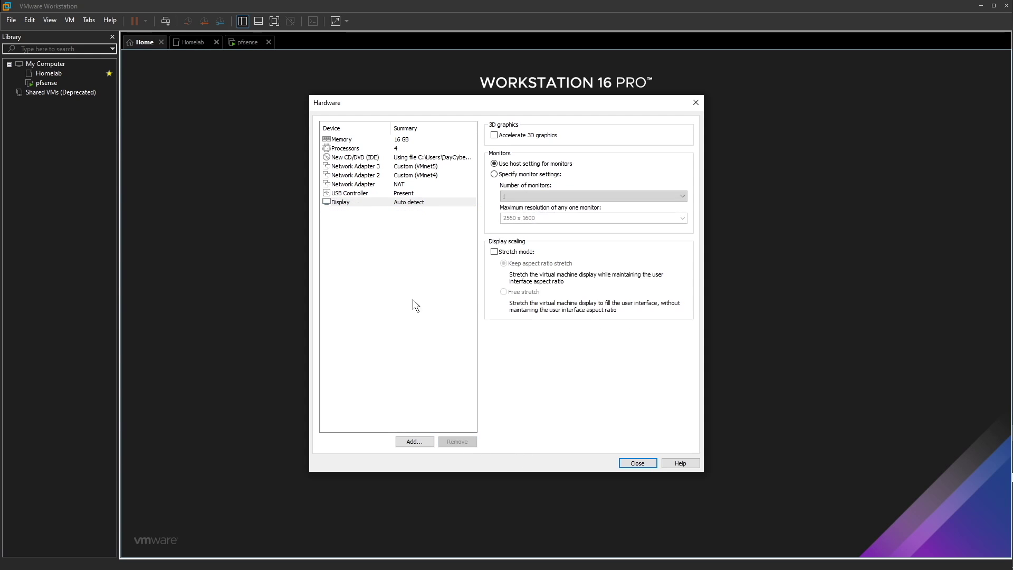
click(413, 196)
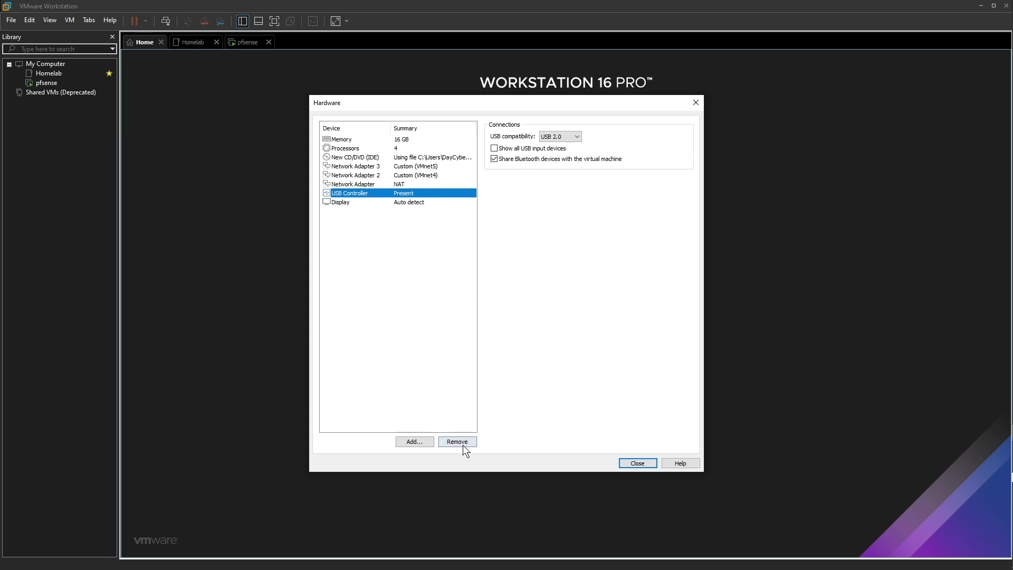
click(463, 444)
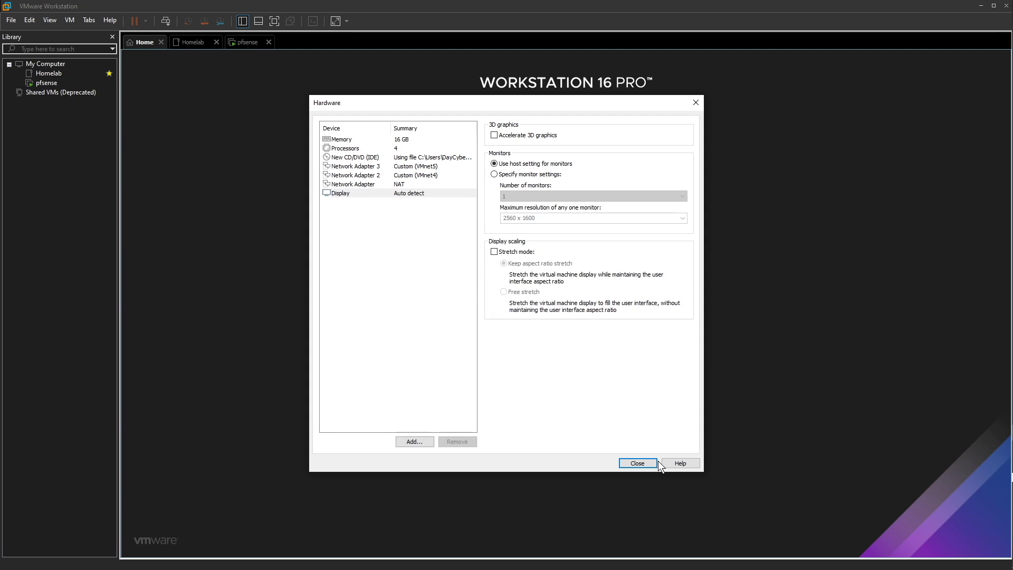
click(629, 463)
click(551, 388)
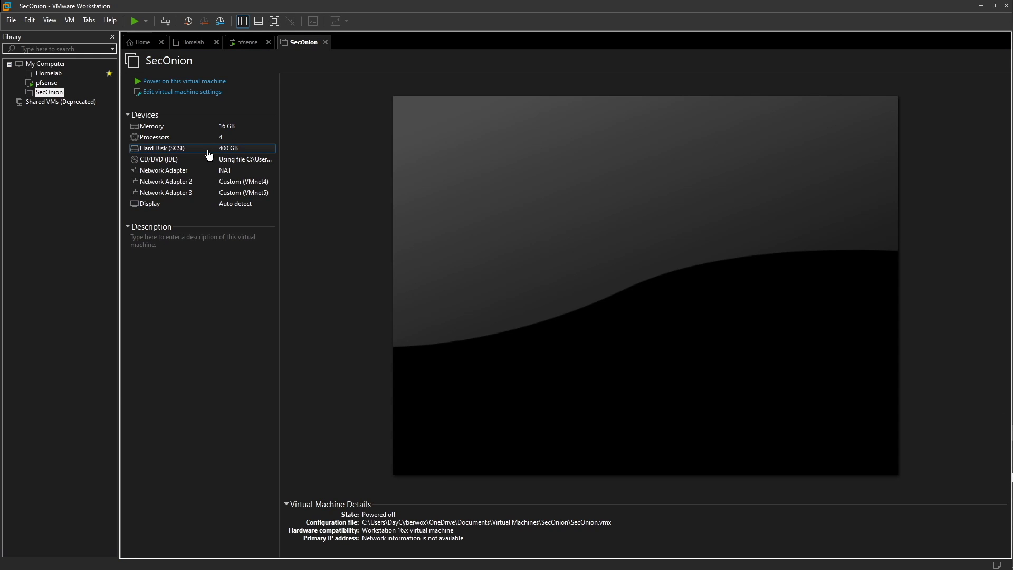
Power on SecOnion and launch the Install Security Onion 2.3.51 boot option
click(188, 85)
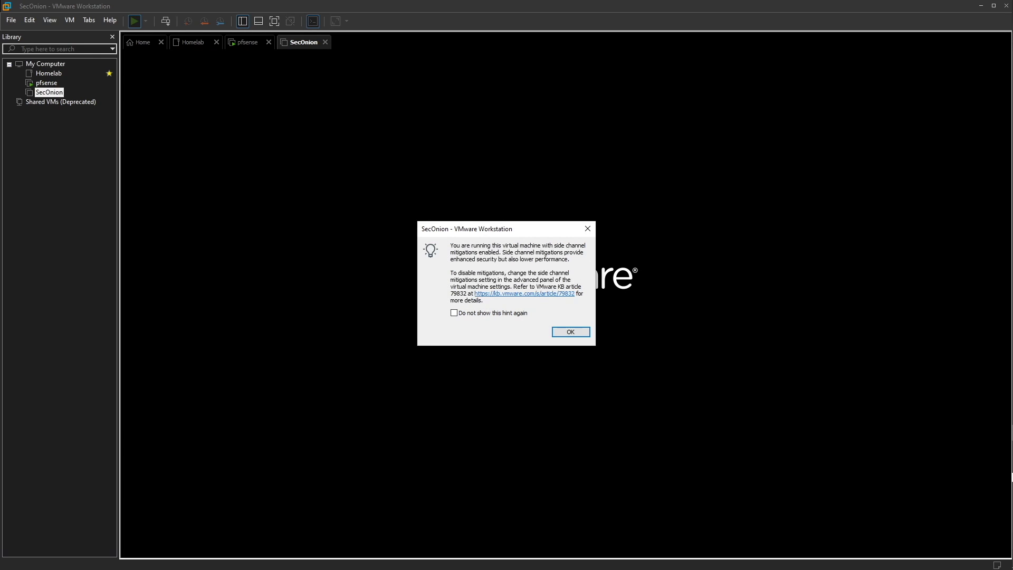
click(573, 333)
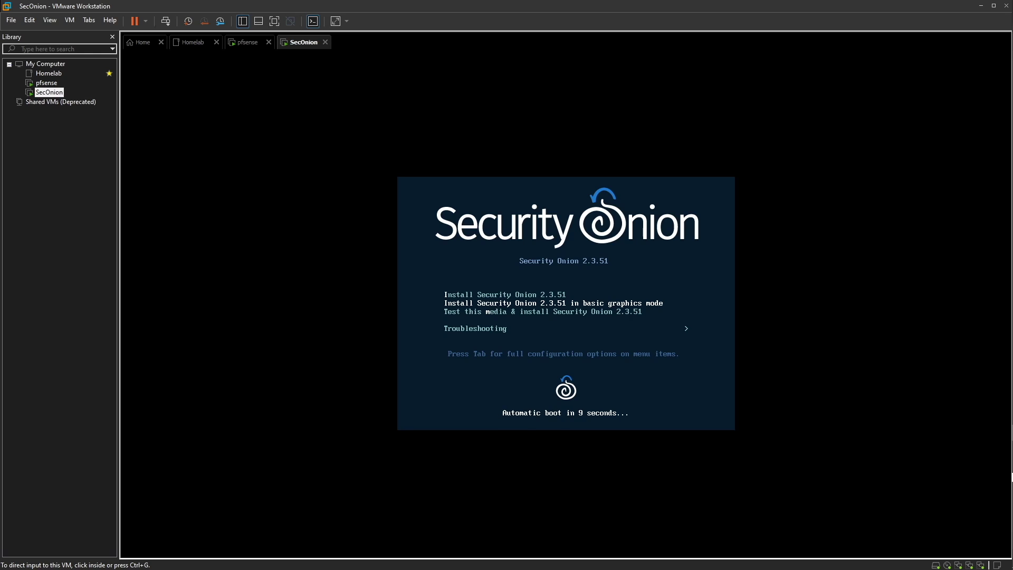
click(637, 283)
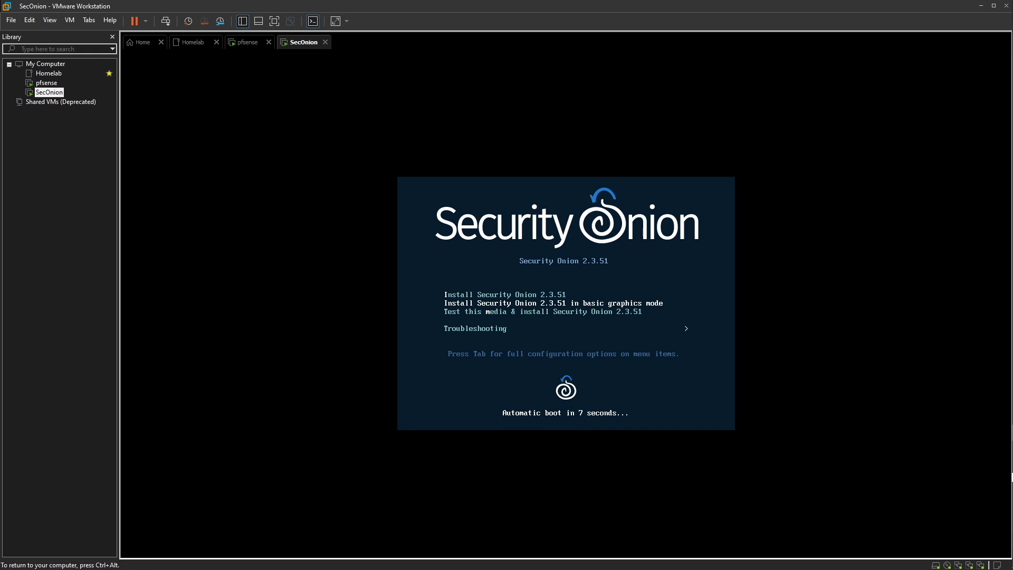
key(Return)
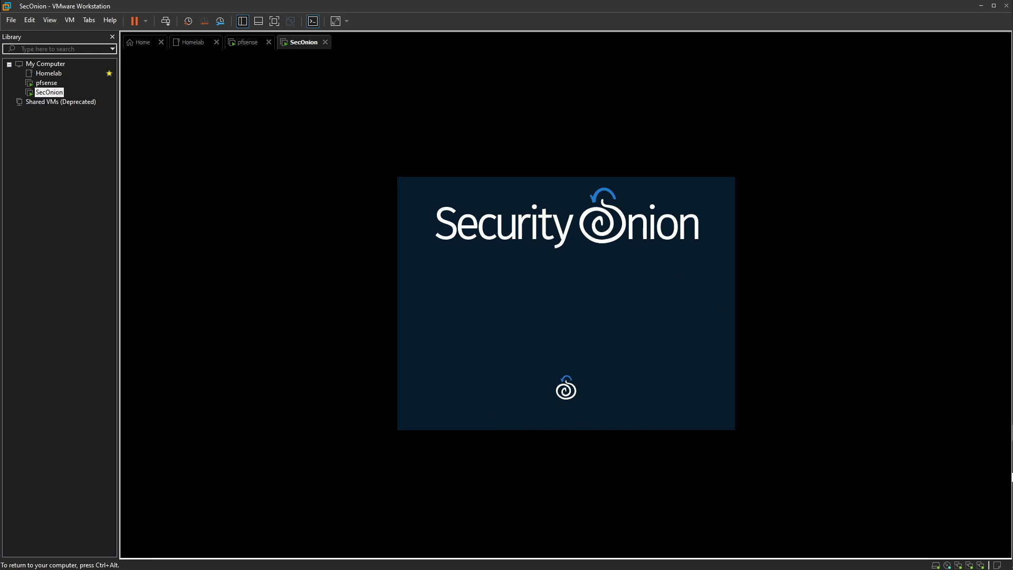
key(ctrl+alt)
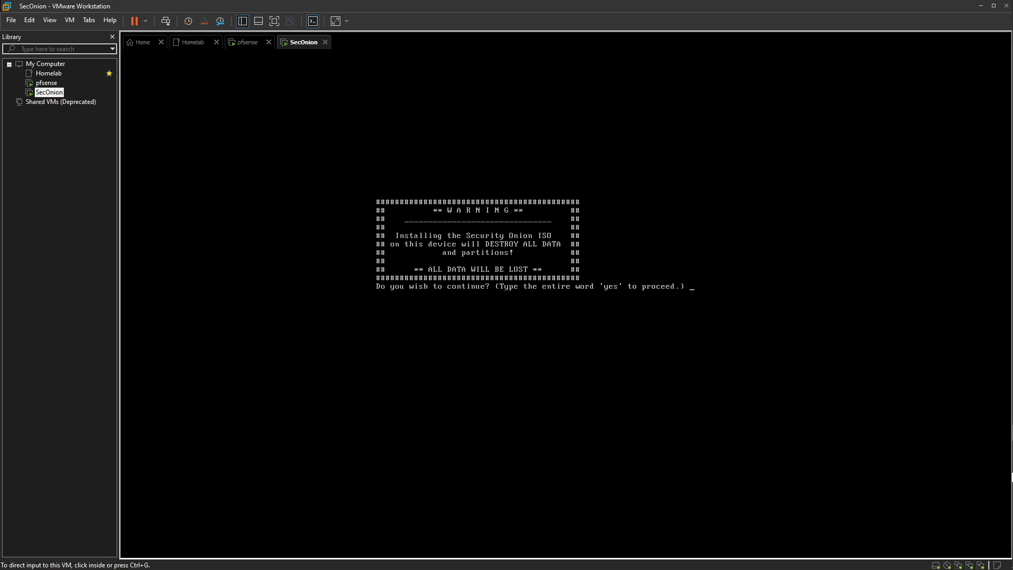
Answer 'yes' to continue the SecOnion install despite the data-loss warning
click(826, 458)
text(yes)
key(Return)
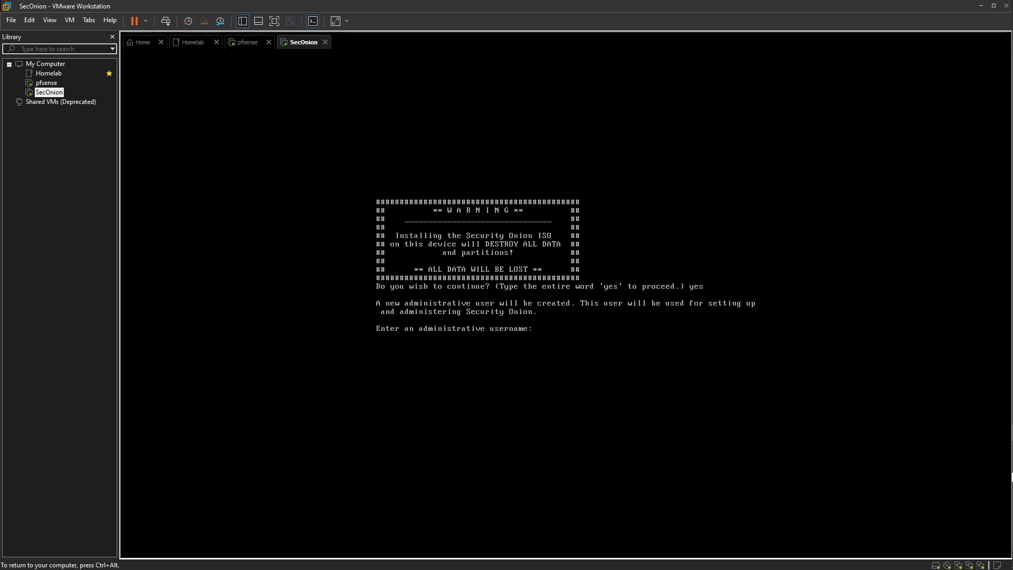
Create the administrative user account and its password, retrying after the mismatch, to start installing
key(Return)
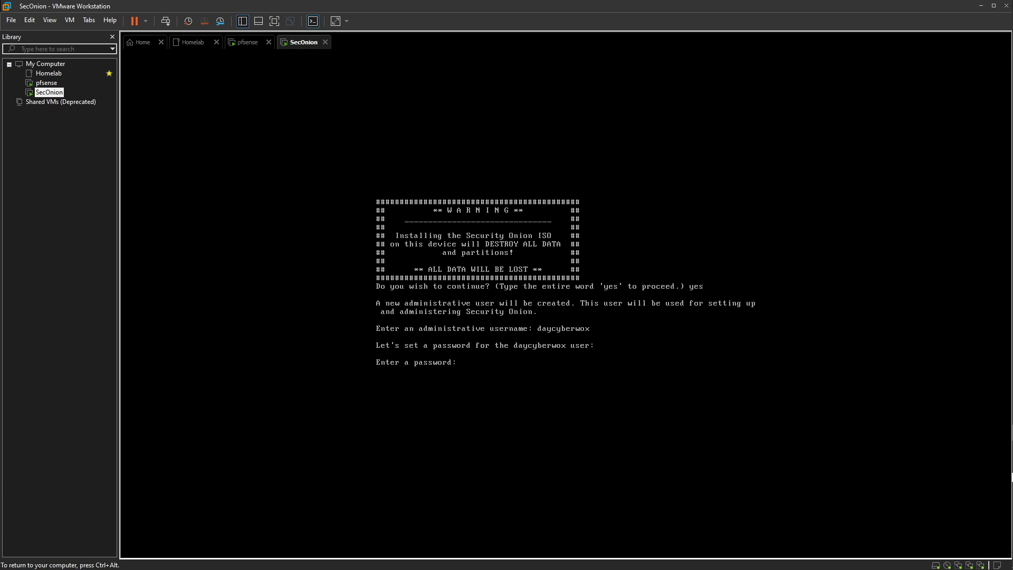
key(Return)
key(Return)
key(Return)
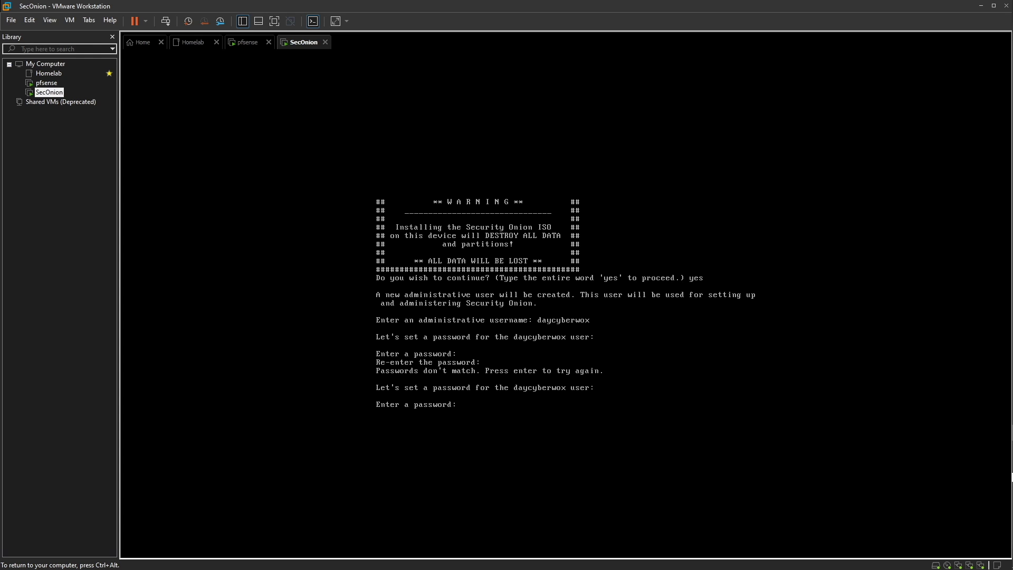
key(Return)
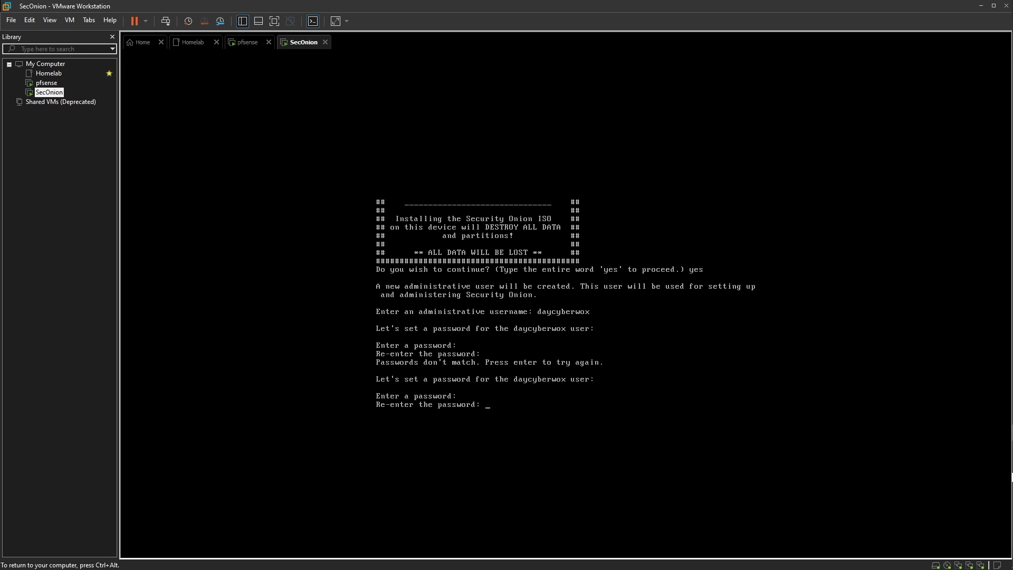
key(Return)
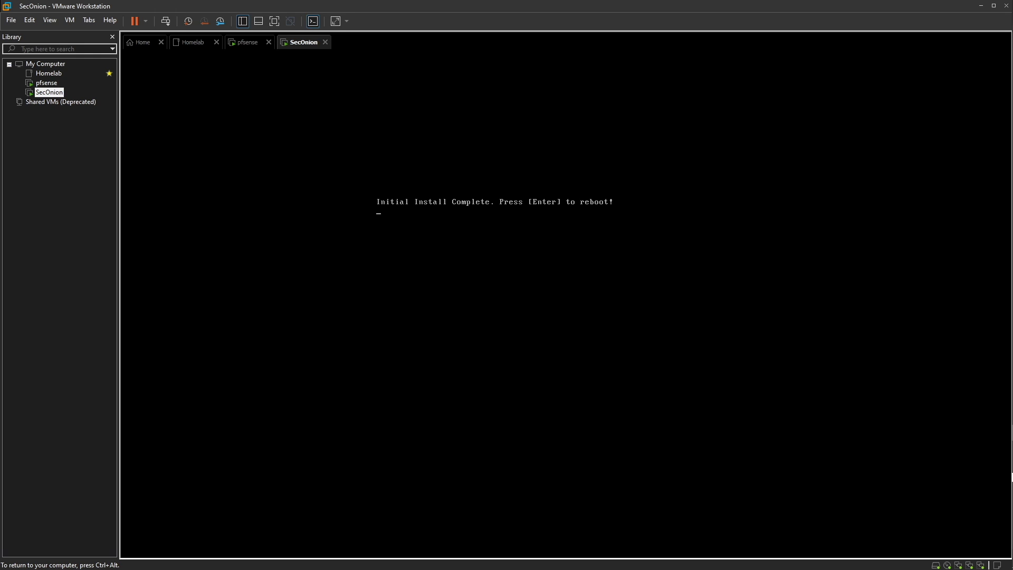
Reboot the SecOnion VM after the completed initial install
key(ctrl+alt)
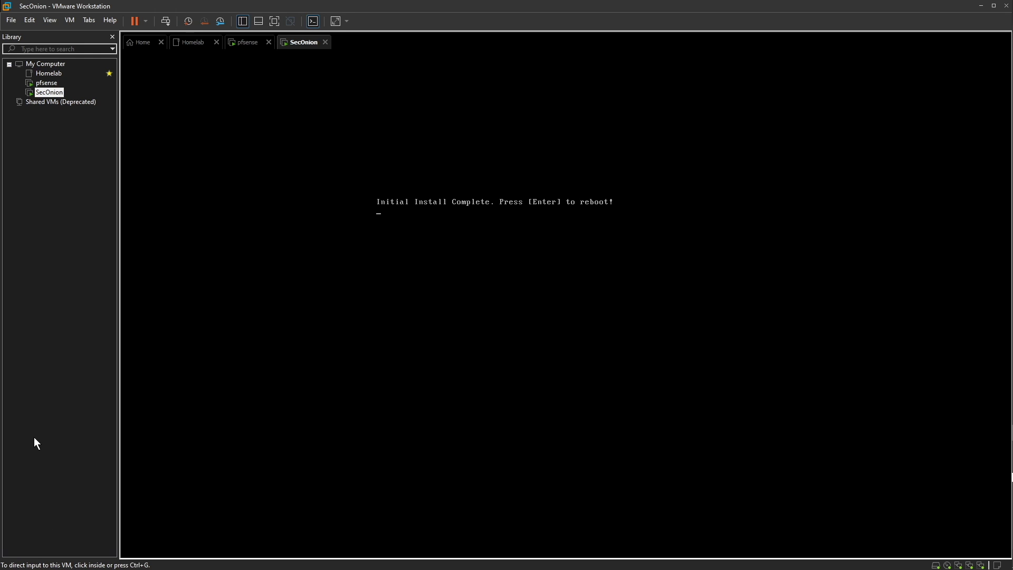
click(504, 95)
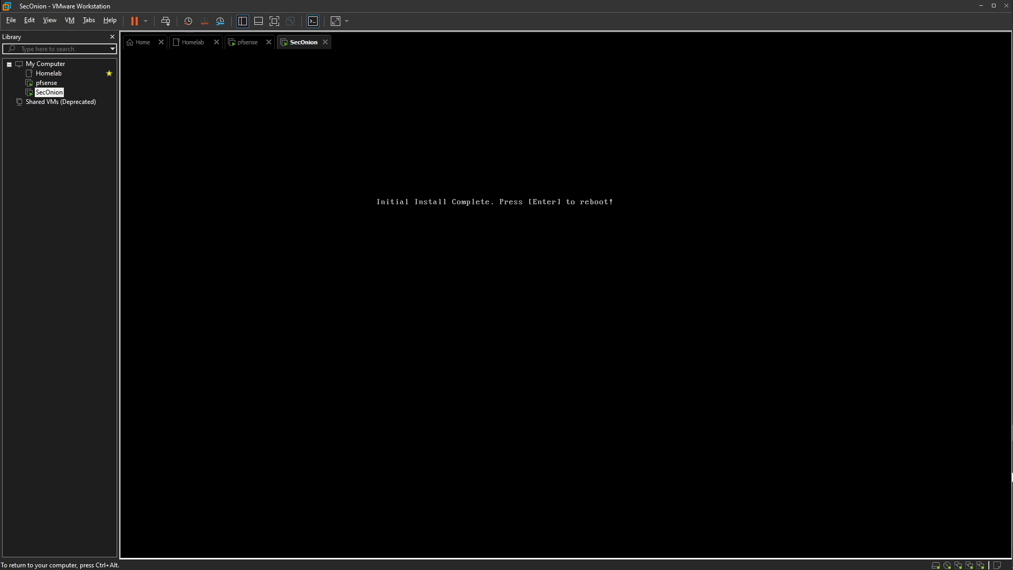
key(Return)
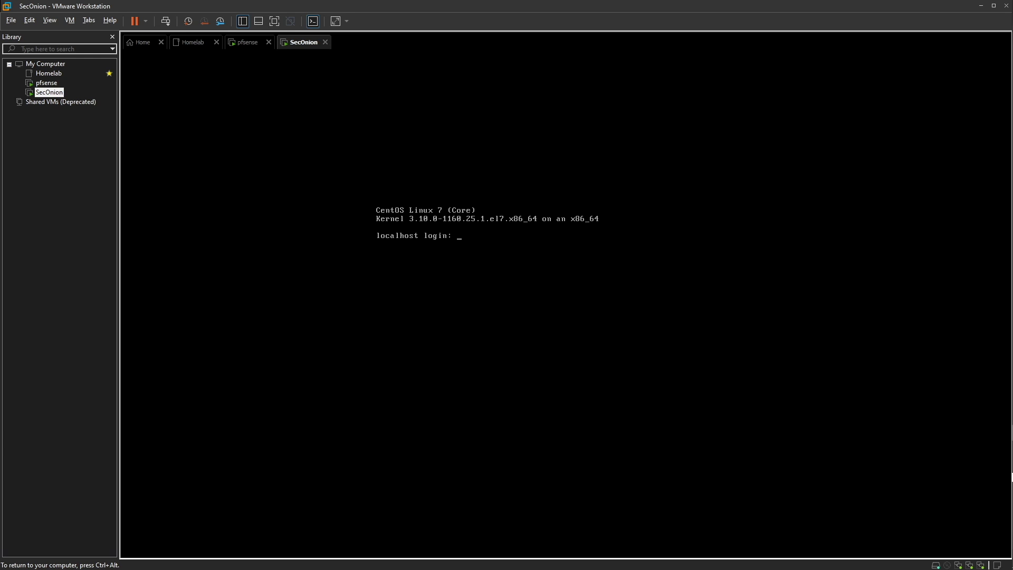
Log in at the CentOS console prompt with the admin username, retrying after a failed login
key(Return)
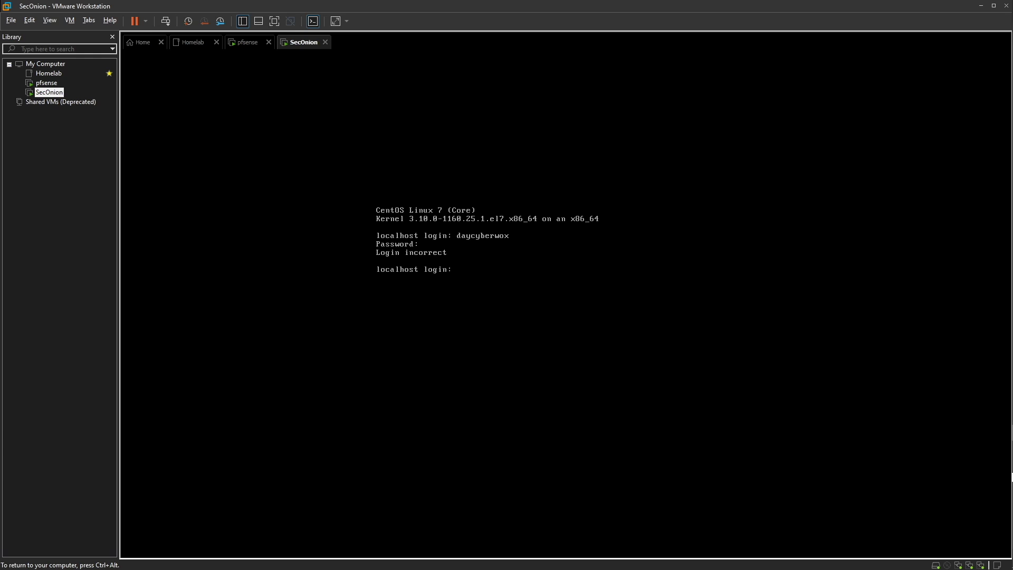
key(Return)
key(Return)
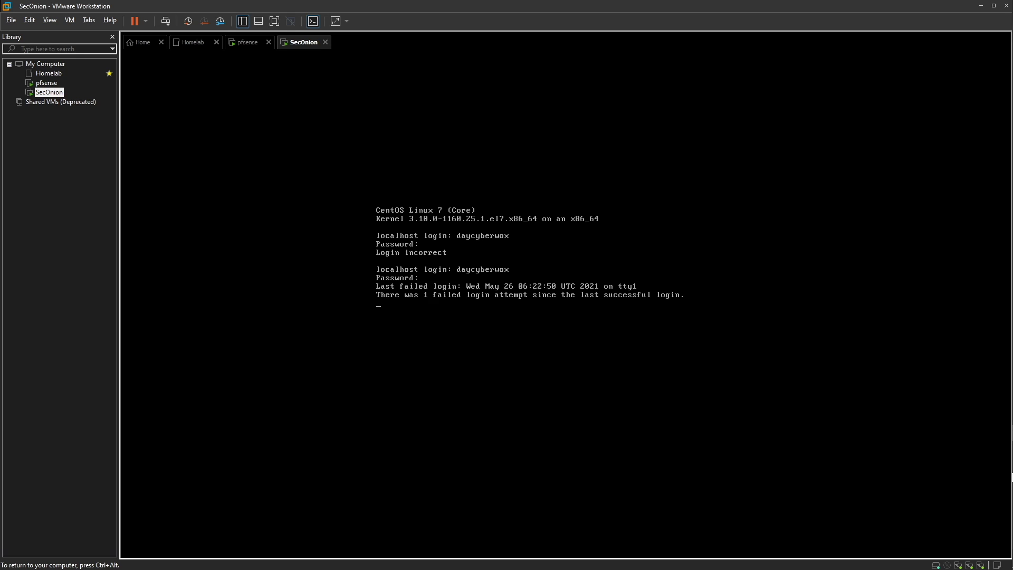
key(ctrl+alt)
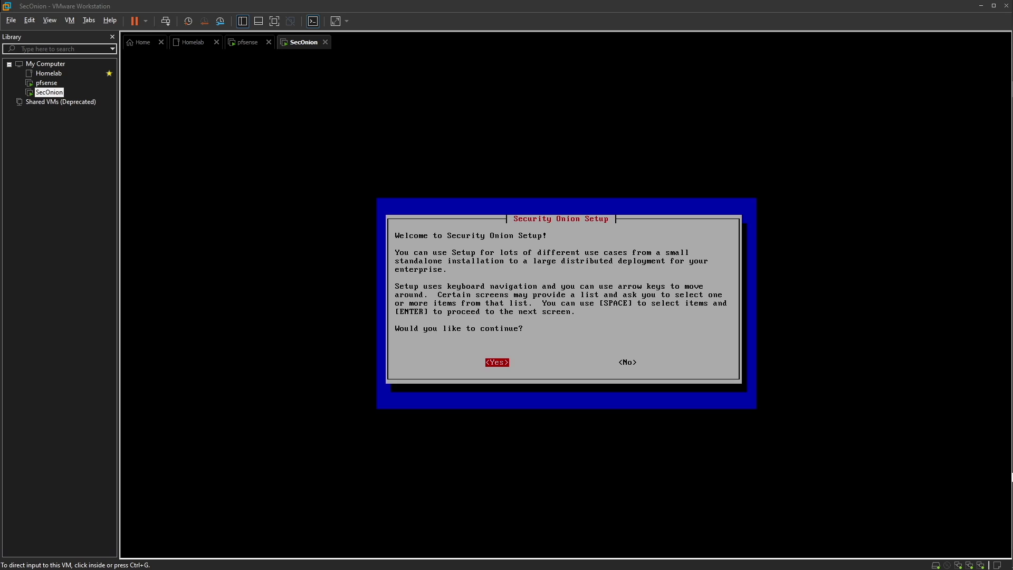
Start a standard EVAL install, accept the Elastic License with AGREE, and choose an internet-connected manager
key(ctrl+g)
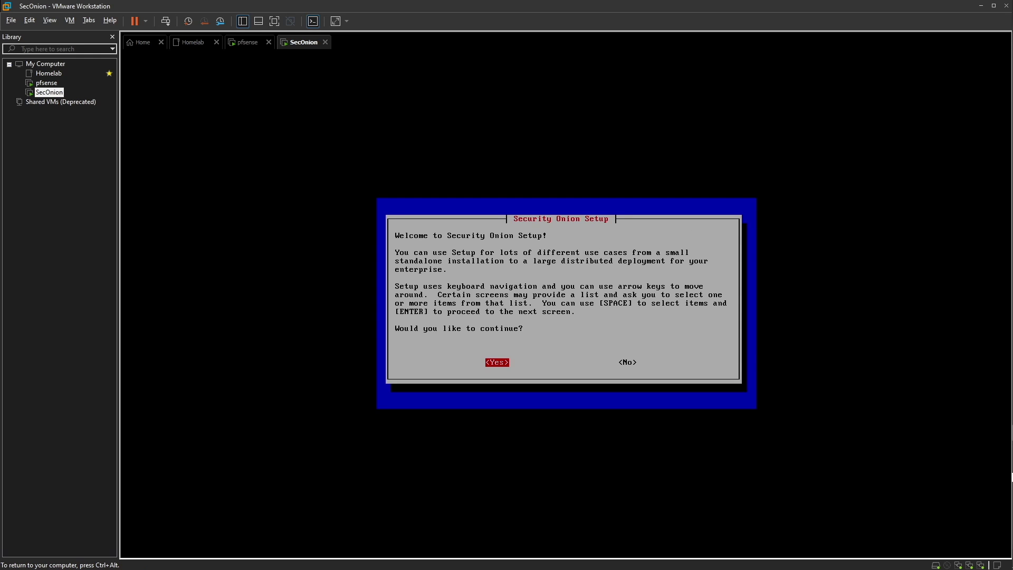
key(Return)
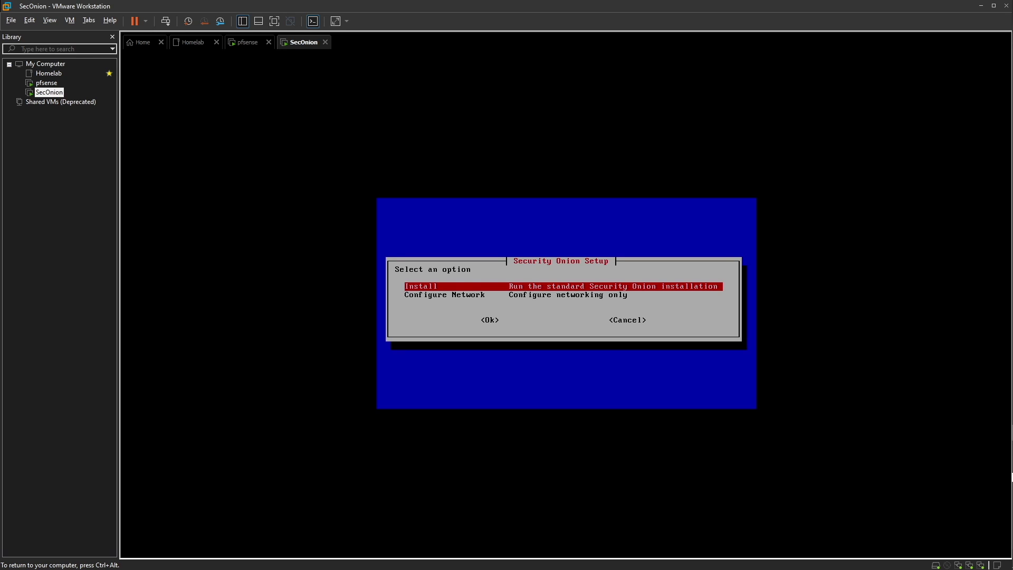
key(Return)
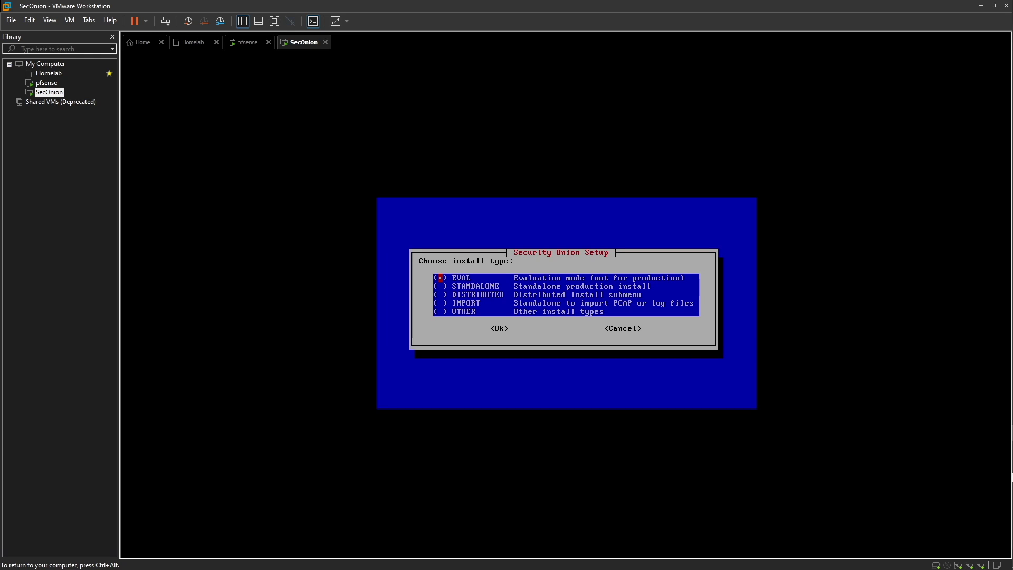
key(Return)
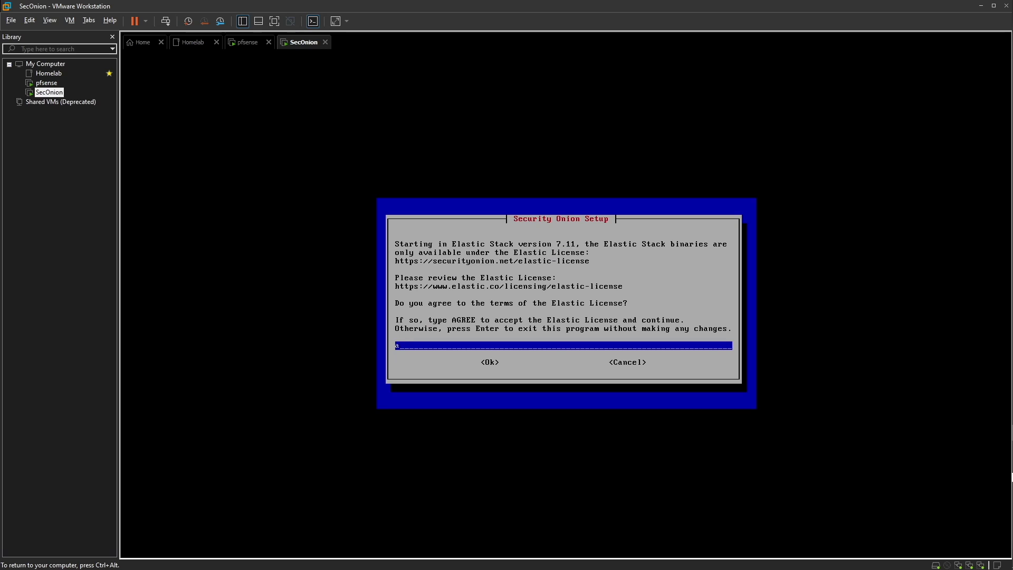
text(AGREE)
key(Return)
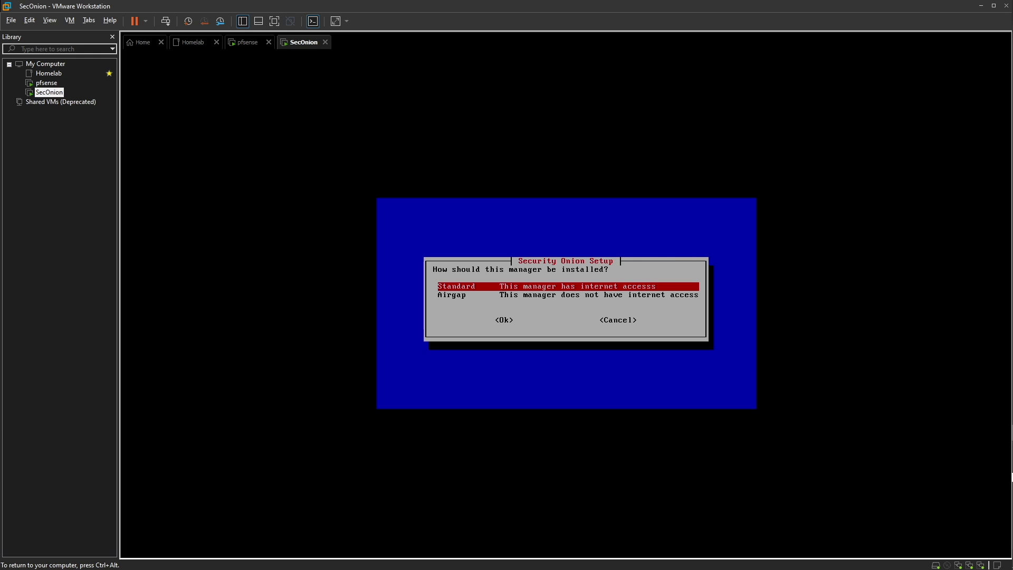
key(Return)
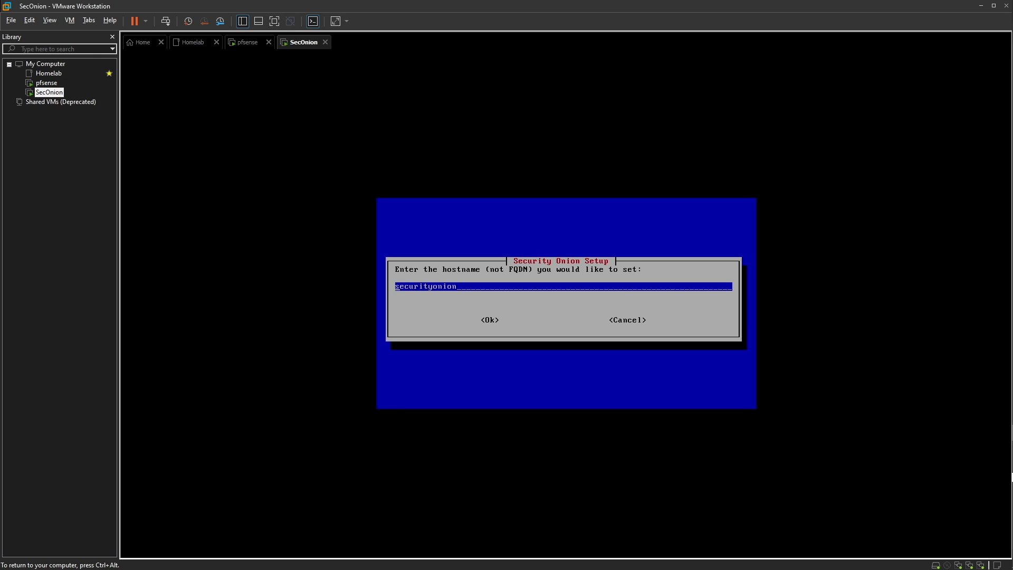
Set hostname SecOnion and node description 'Security Onion Virtual Machine'
key(BackSpace)
key(BackSpace)
key(BackSpace)
key(BackSpace)
key(BackSpace)
key(BackSpace)
key(BackSpace)
key(BackSpace)
key(BackSpace)
key(BackSpace)
key(BackSpace)
key(BackSpace)
key(BackSpace)
text(Sec)
text(Onion)
key(Return)
text(Secu)
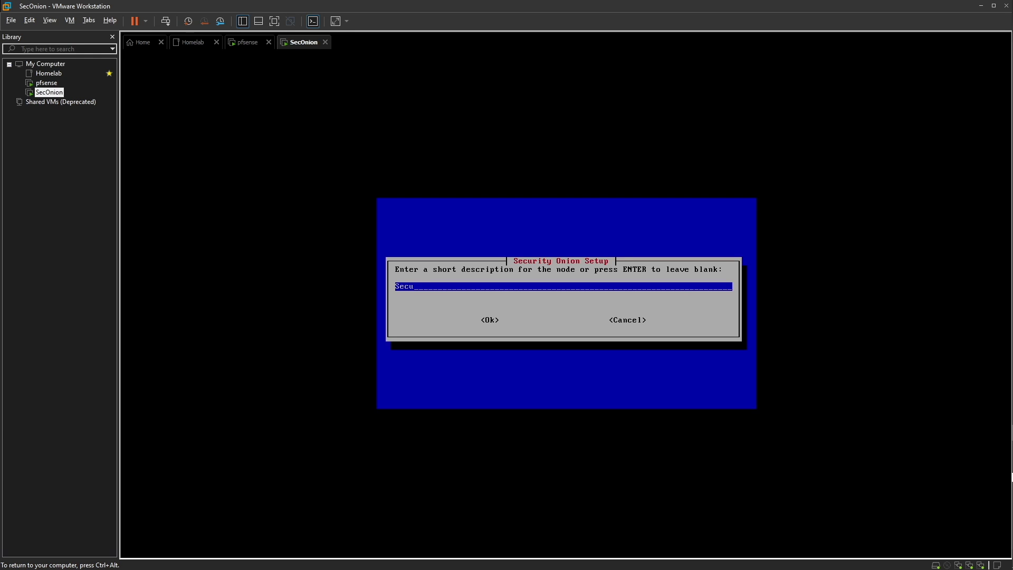
text(rtity Onion Virtual Machine)
key(Return)
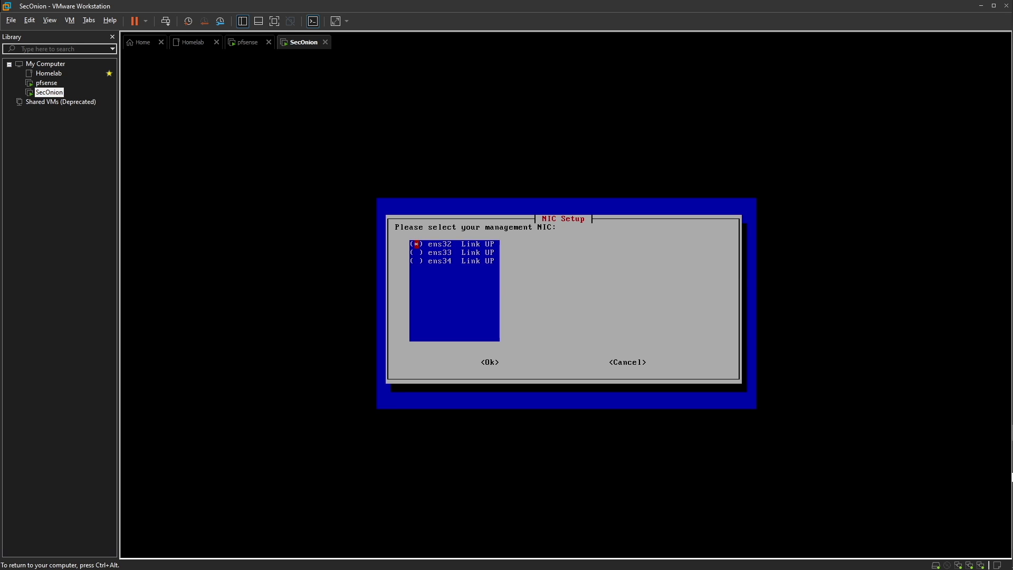
Make ens32 the DHCP management NIC with direct internet access and ens34 the monitor interface
key(Return)
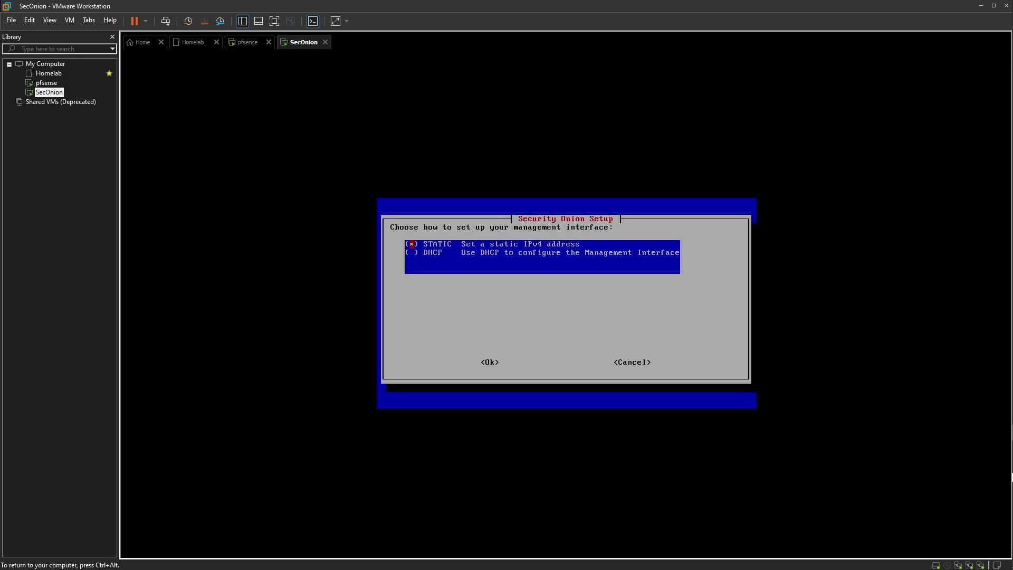
key(Down)
key(Return)
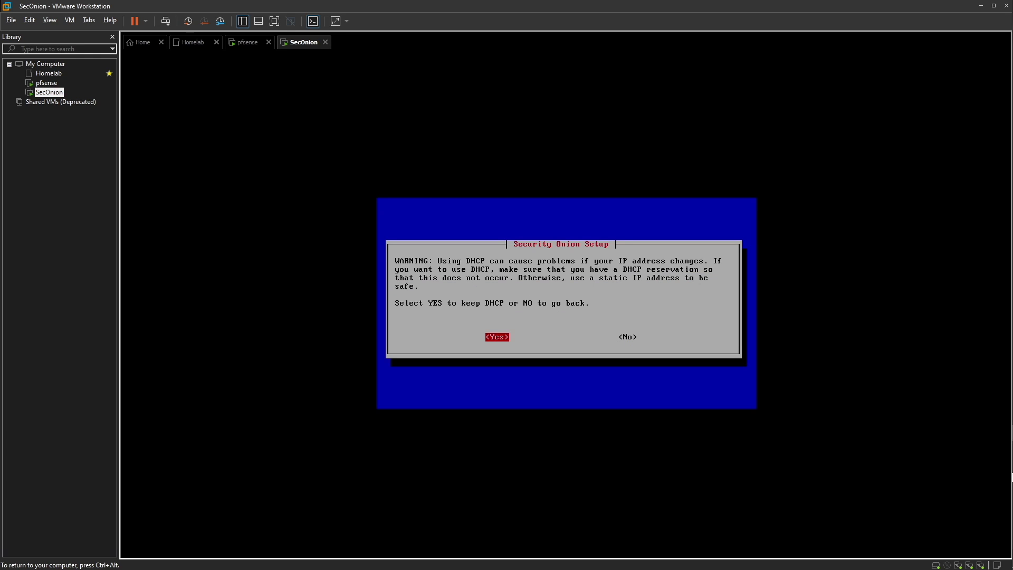
key(Return)
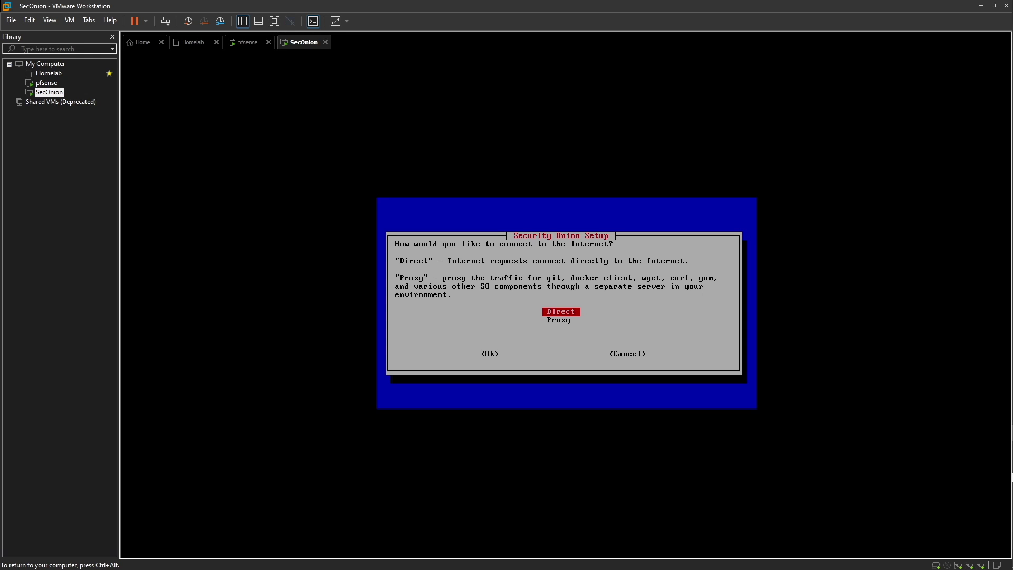
key(Return)
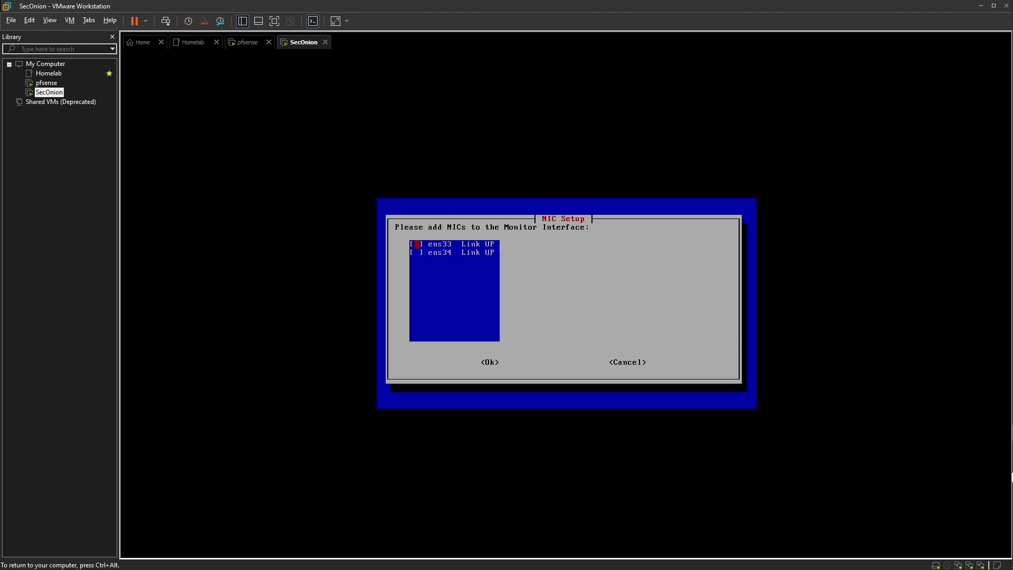
key(Down)
key(Return)
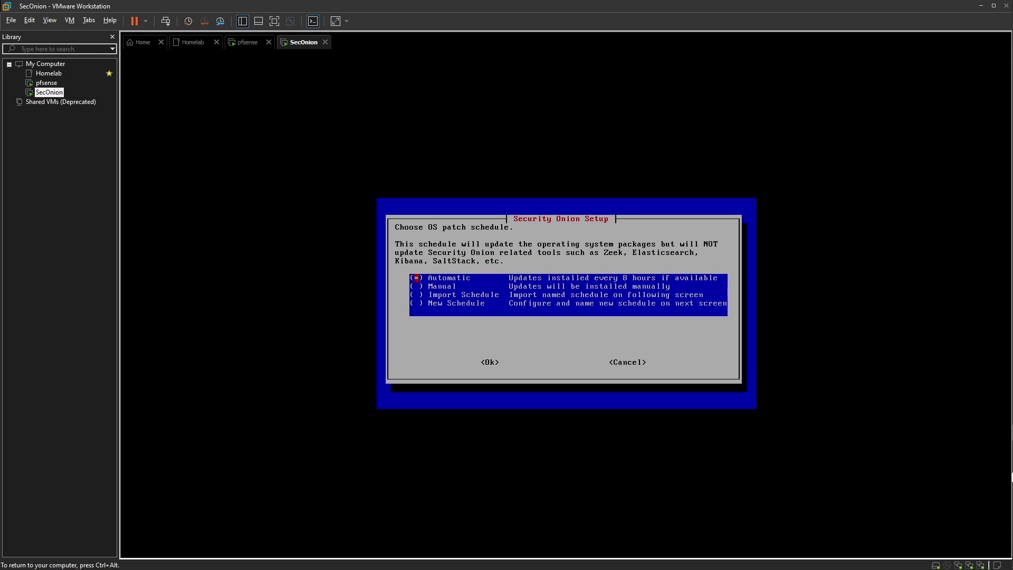
Keep automatic OS patching, default home network ranges, all six components, and the default Docker range
key(Return)
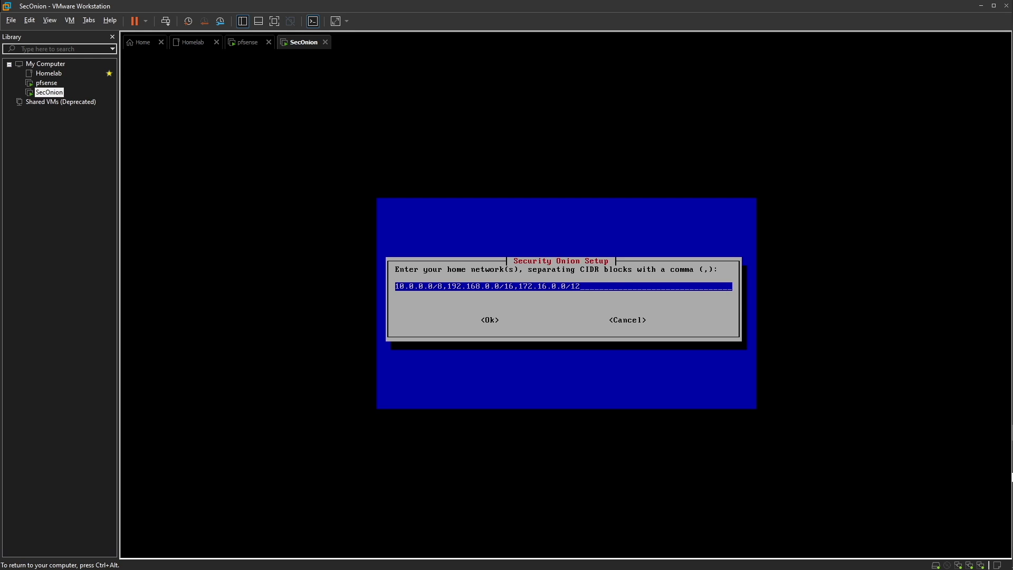
key(Return)
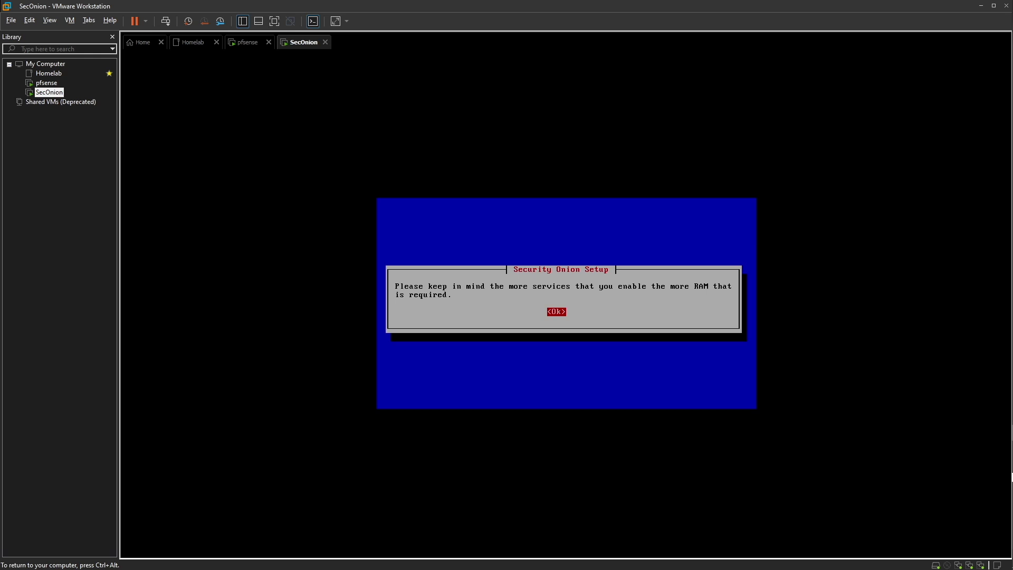
key(Return)
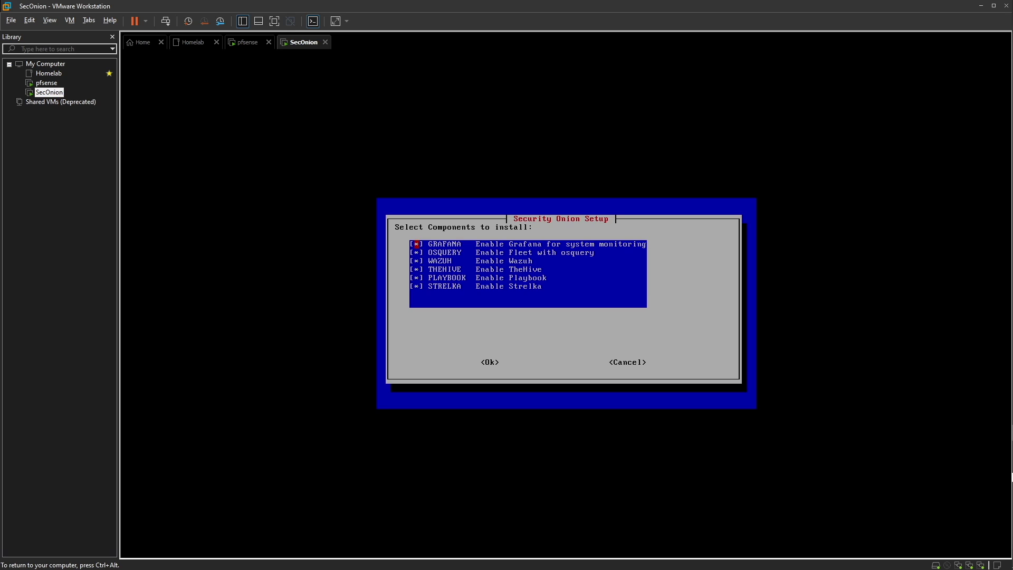
key(Down)
key(Down)
key(Down)
key(Down)
key(Down)
key(Return)
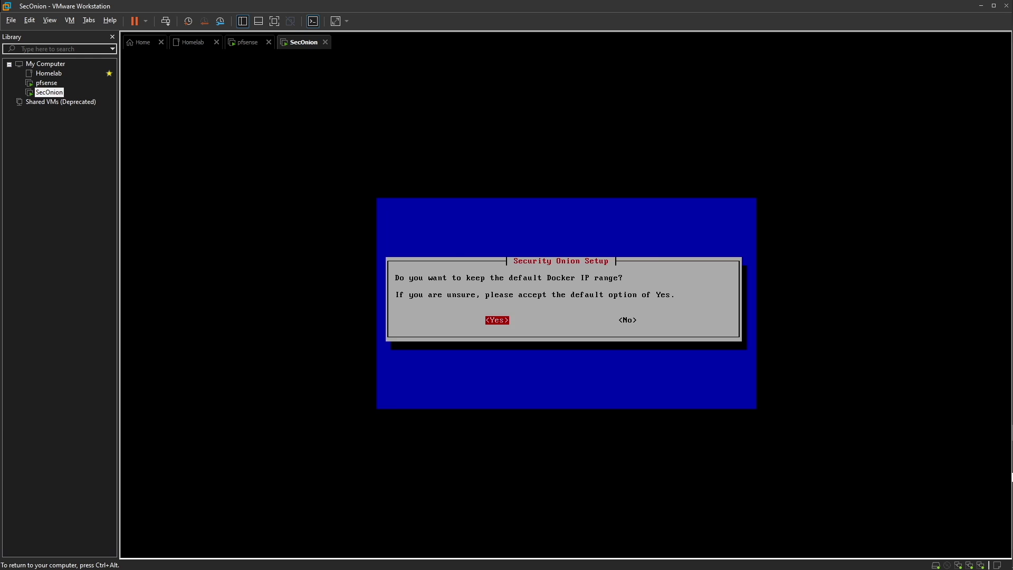
key(Return)
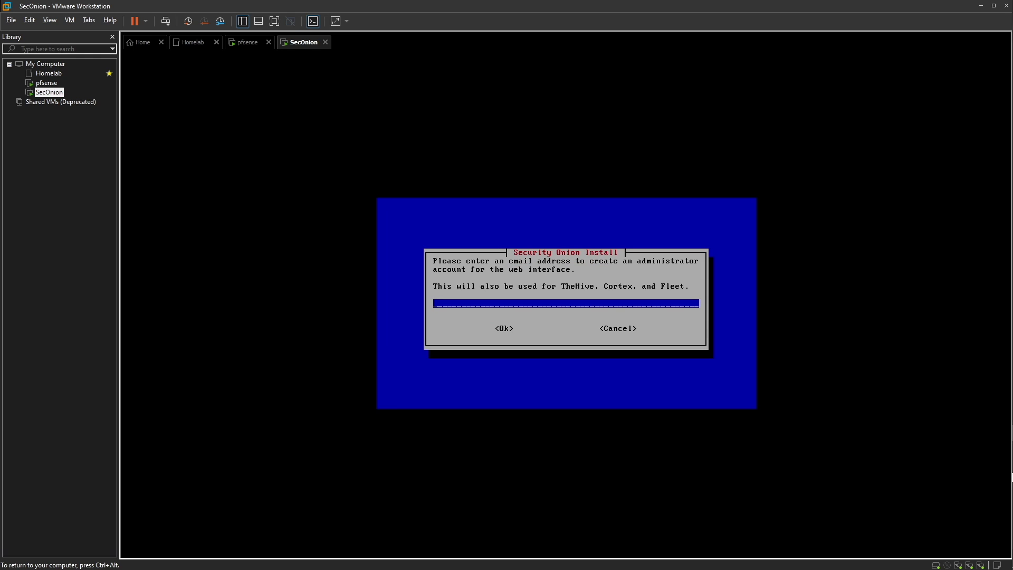
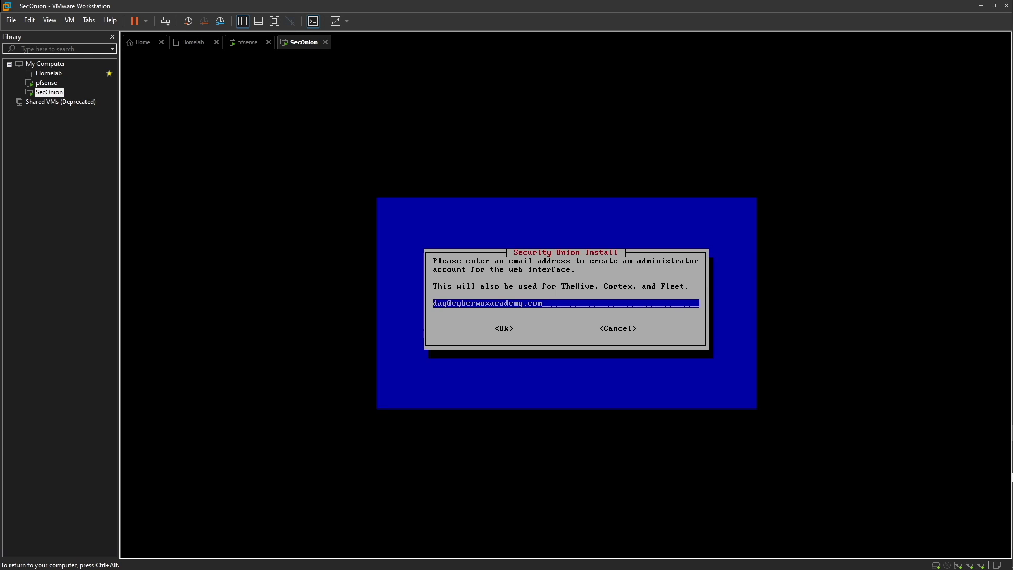
Enter the web administrator's e-mail address, correcting typos in it
key(Return)
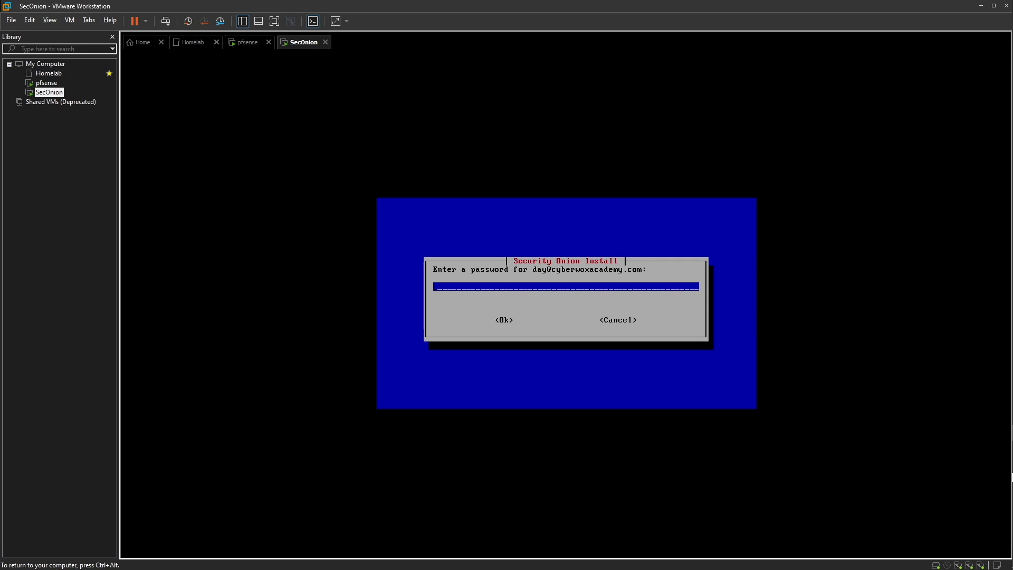
Set and confirm the web administrator password, retrying after the mismatch notice
text(********)
key(Return)
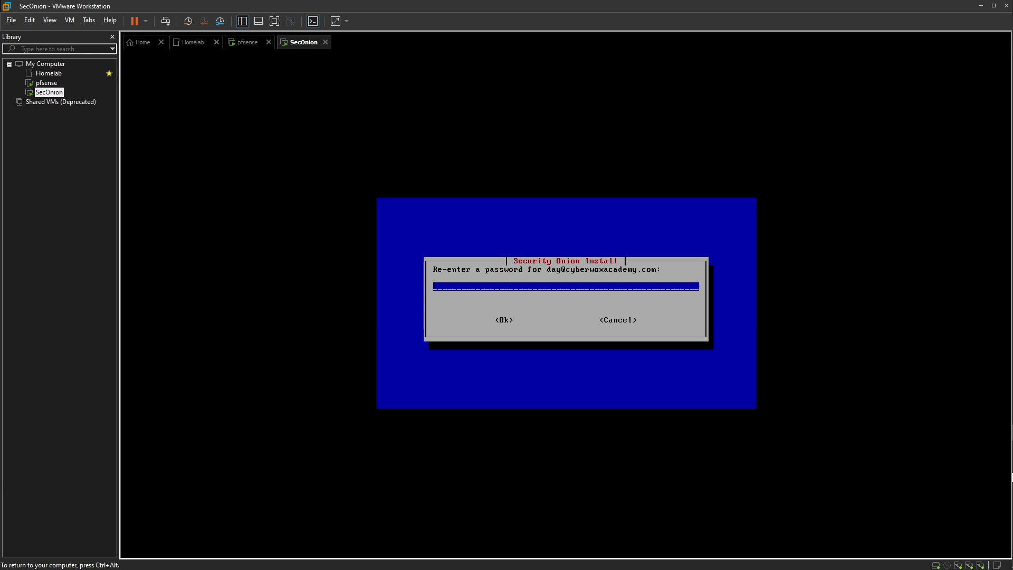
text(*******)
key(Return)
key(Return)
text(********)
key(Return)
text(********)
key(Return)
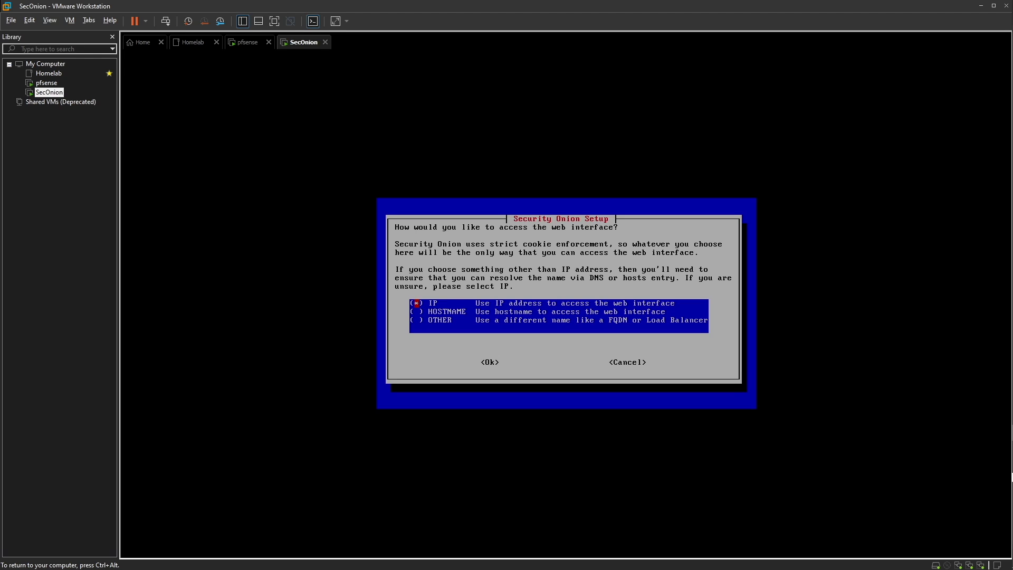
Access the web interface by IP, keep default NTP servers, and skip running so-allow
key(Return)
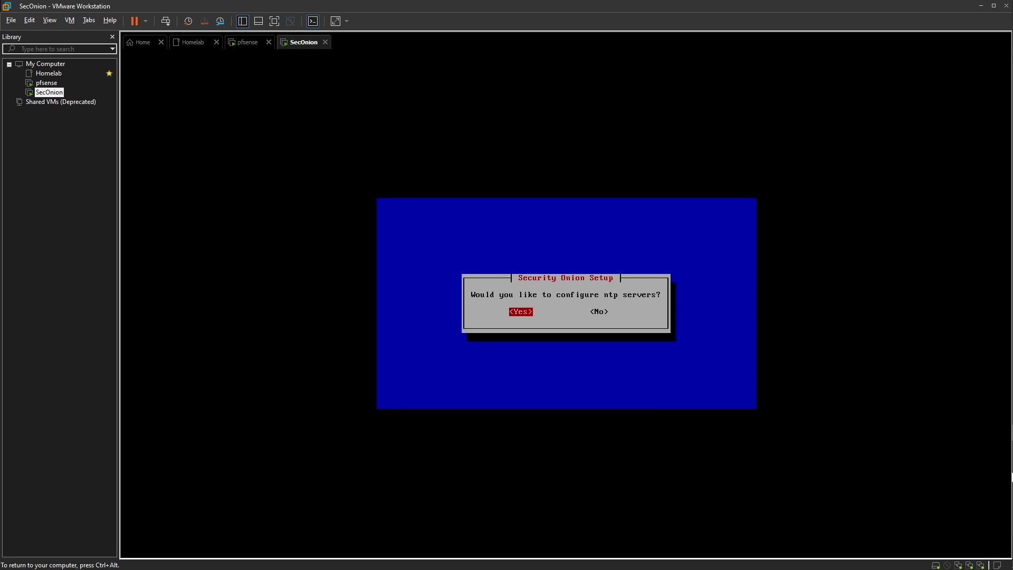
key(Return)
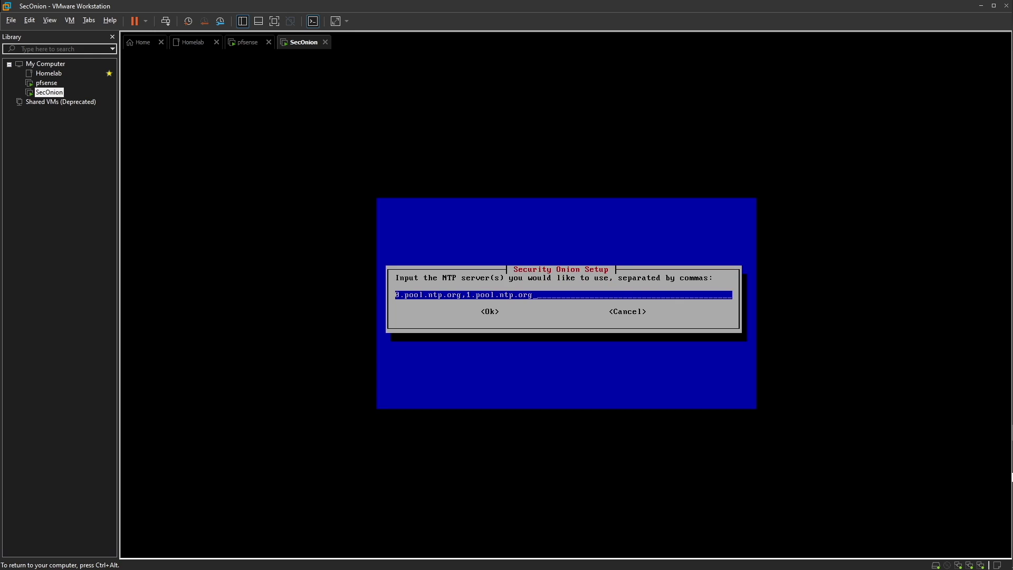
key(Return)
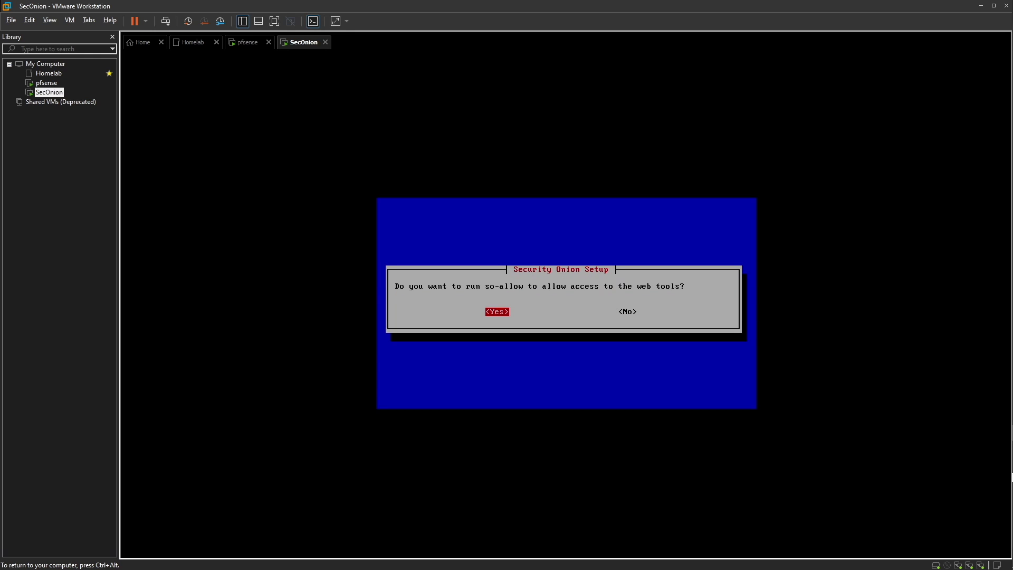
key(Right)
key(Return)
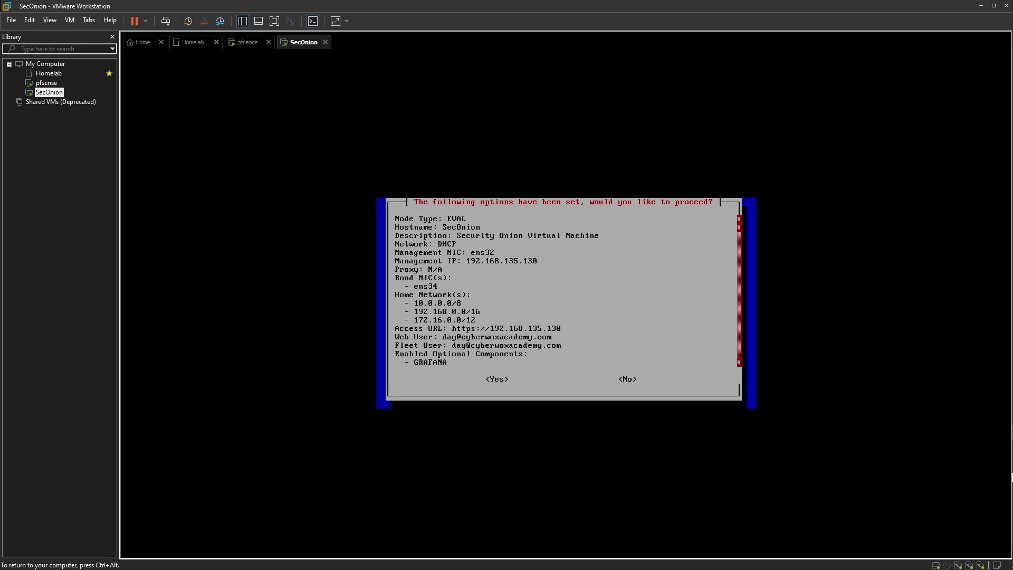
Scroll through the full settings summary and approve it with Yes to start setup
key(Down)
key(Down)
key(Down)
key(Down)
key(Down)
key(Down)
key(Down)
key(Down)
key(Down)
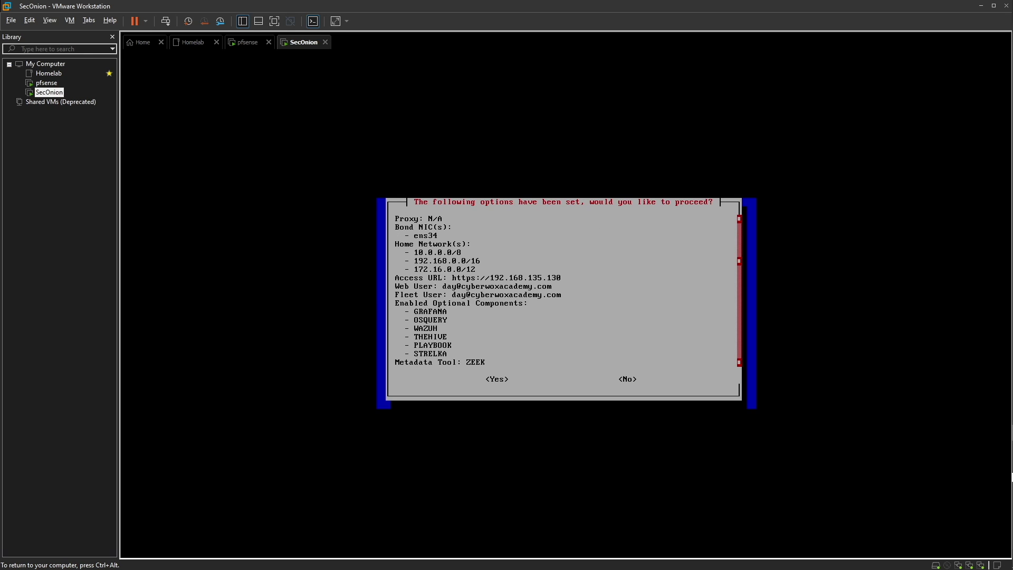
key(Down)
key(Down)
key(Down)
key(Down)
key(Down)
key(Down)
key(Down)
key(Down)
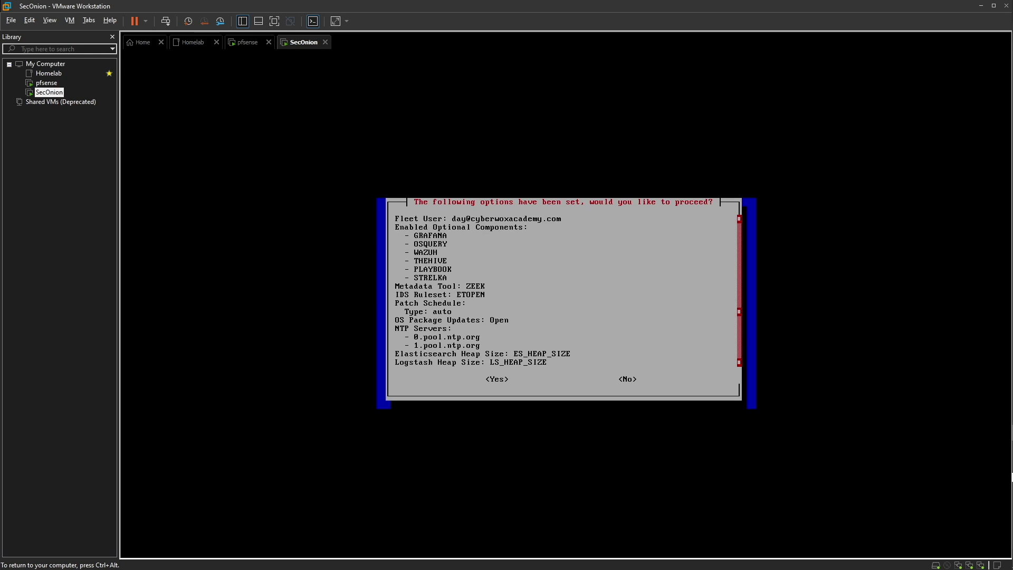
key(Down)
key(Down)
key(Down)
key(Down)
key(Down)
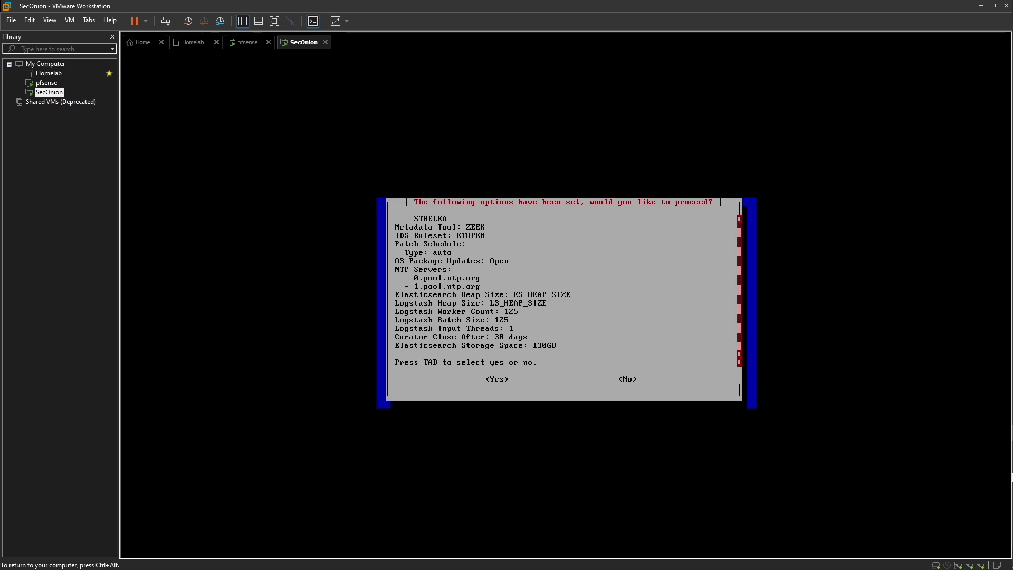
key(Tab)
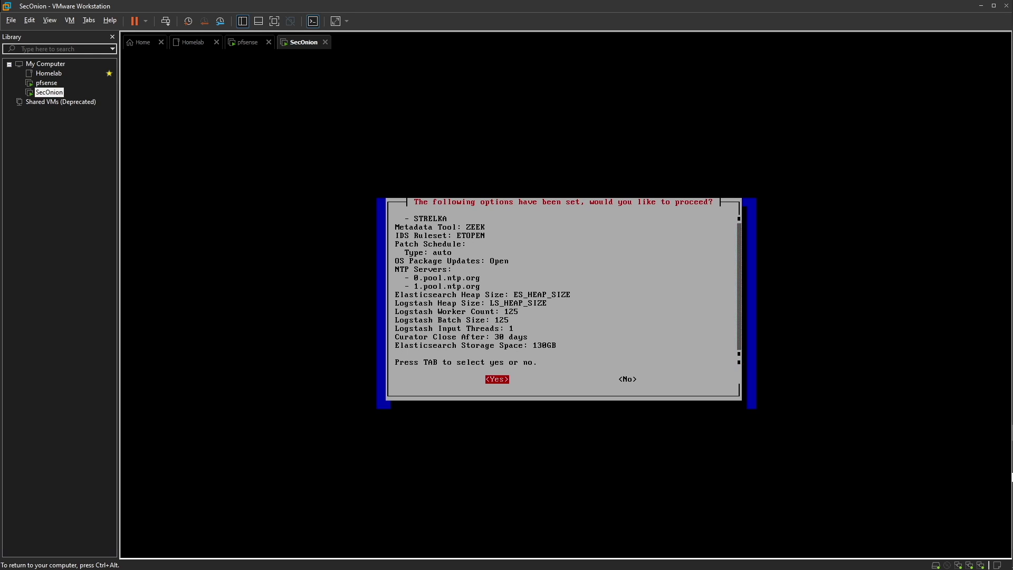
key(Return)
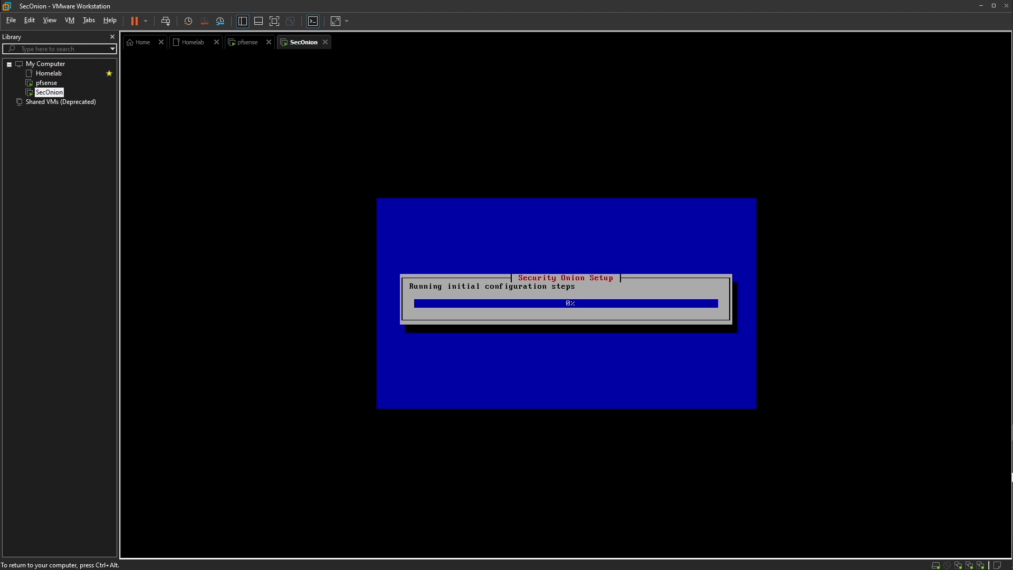
Release keyboard and mouse from the VM with Ctrl+Alt while setup runs
key(ctrl+alt)
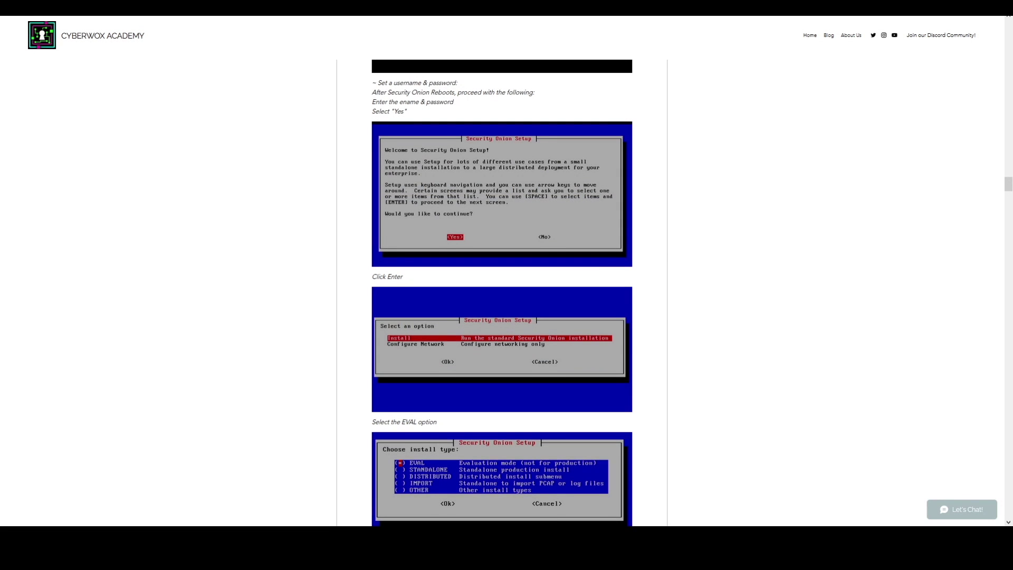
Zoom the tutorial, scroll to SecOnionMgmt, and follow its Download Ubuntu Desktop link
scroll(486, 191, down, 20)
scroll(486, 192, down, 15)
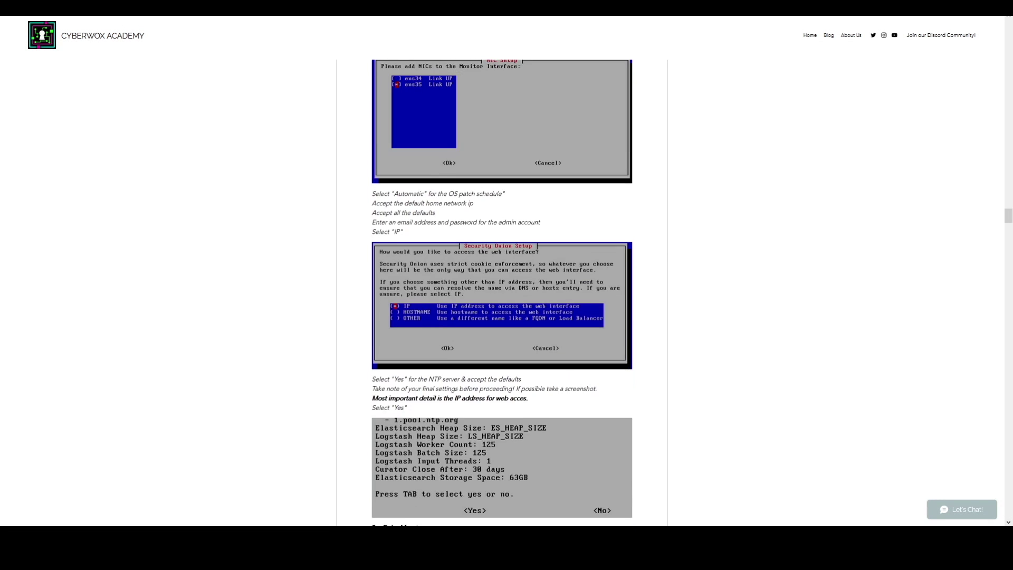
scroll(760, 321, up, 1)
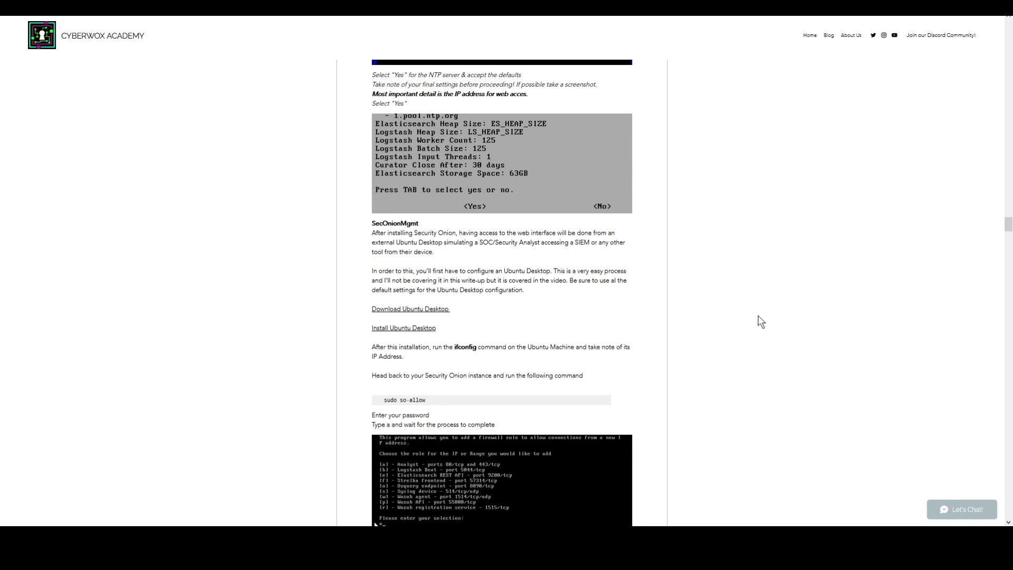
key(ctrl+plus)
key(ctrl+plus)
key(ctrl+plus)
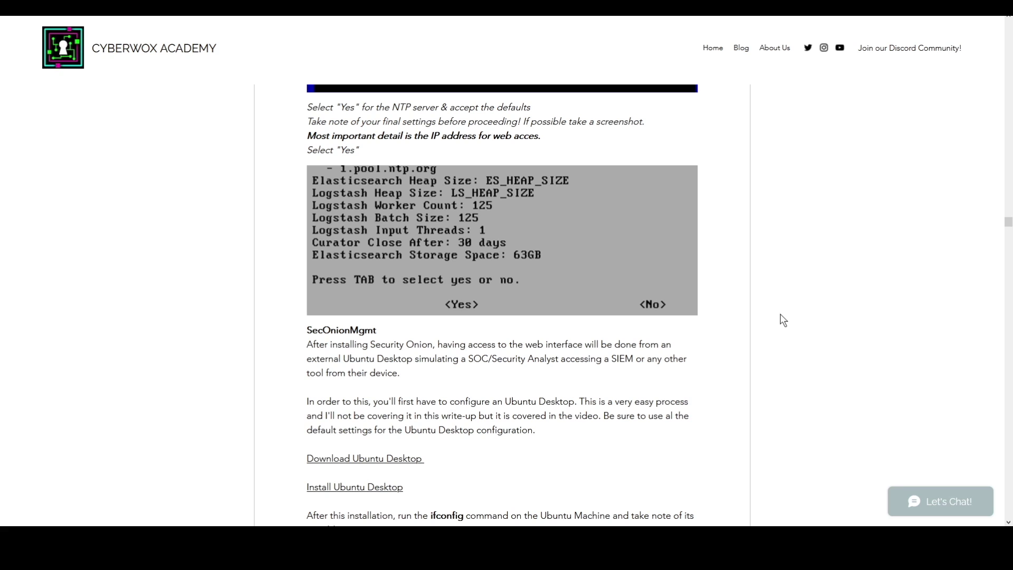
scroll(749, 244, down, 1)
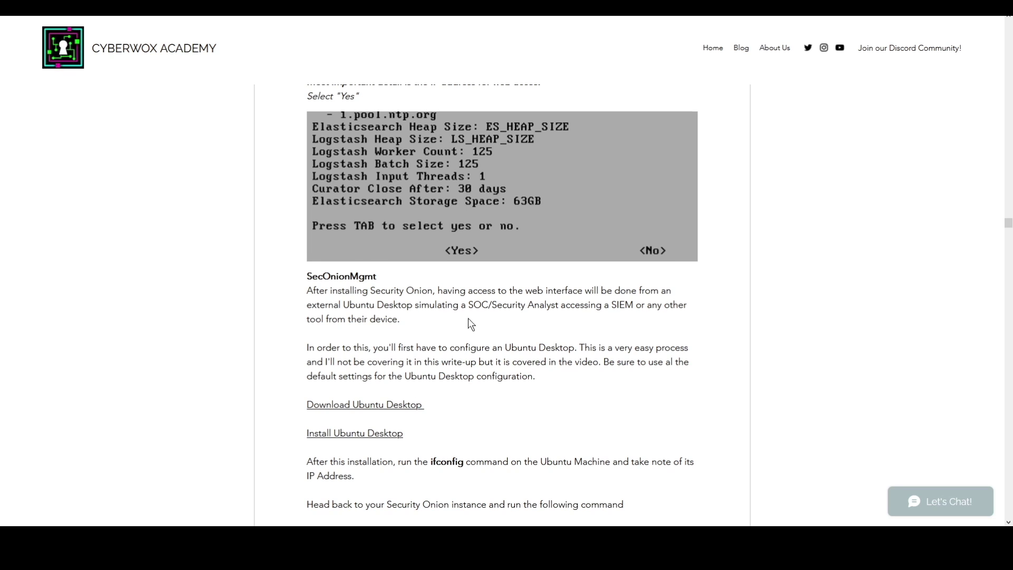
scroll(467, 319, down, 1)
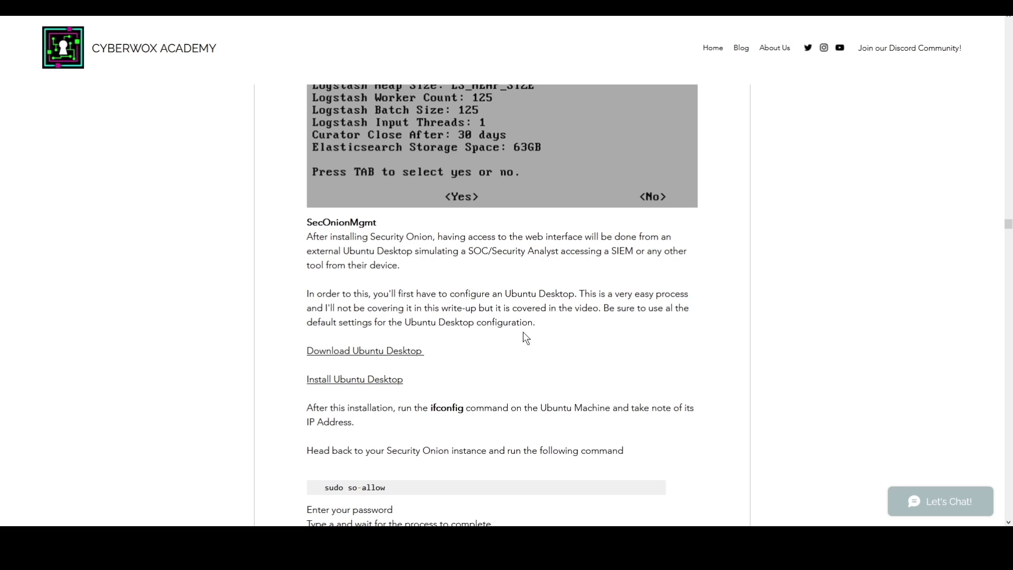
click(361, 358)
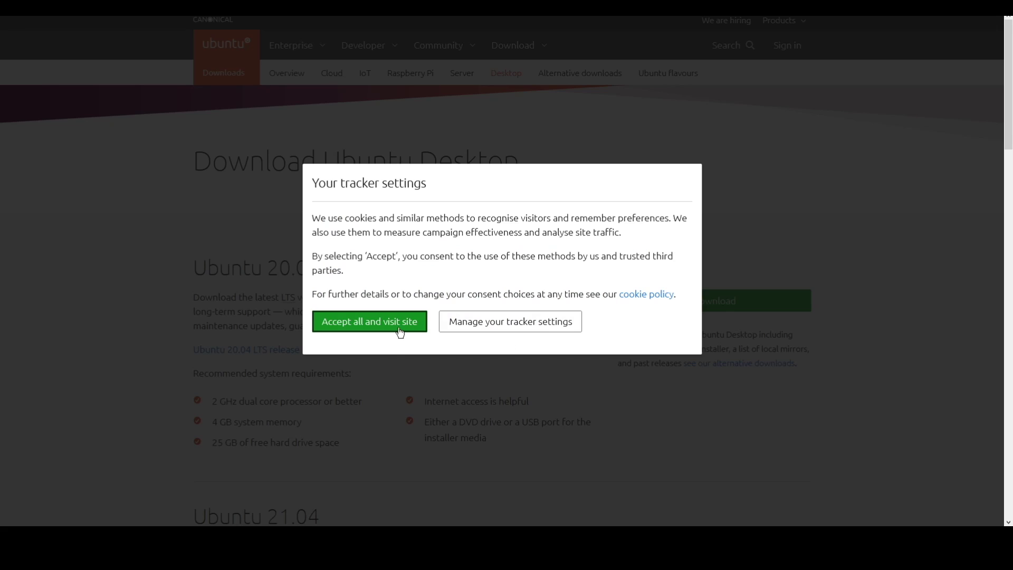
Accept the Ubuntu site's tracker settings, review the 20.04.2.0 LTS and 21.04 downloads, then return to Workstation
click(367, 323)
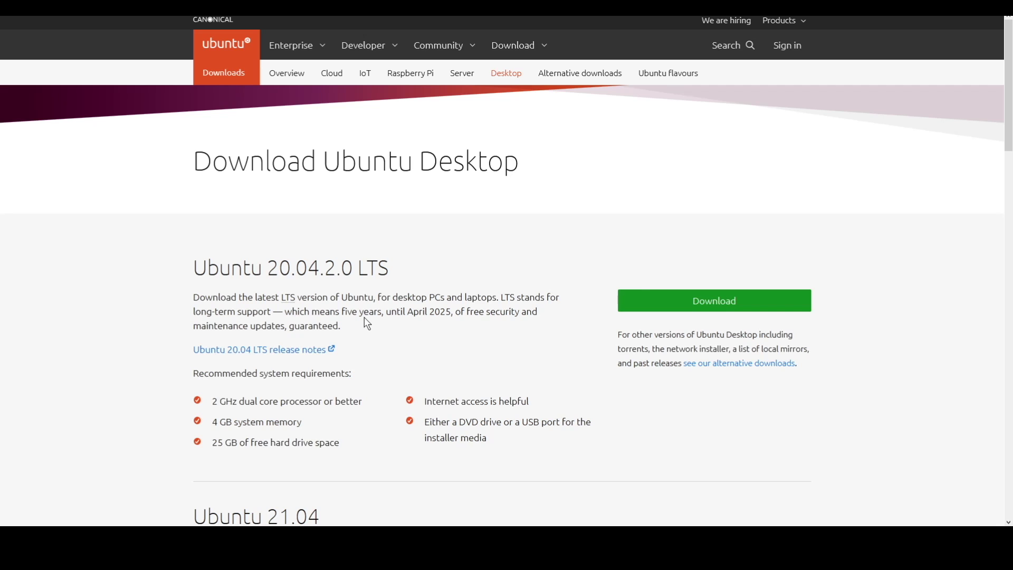
scroll(507, 287, down, 3)
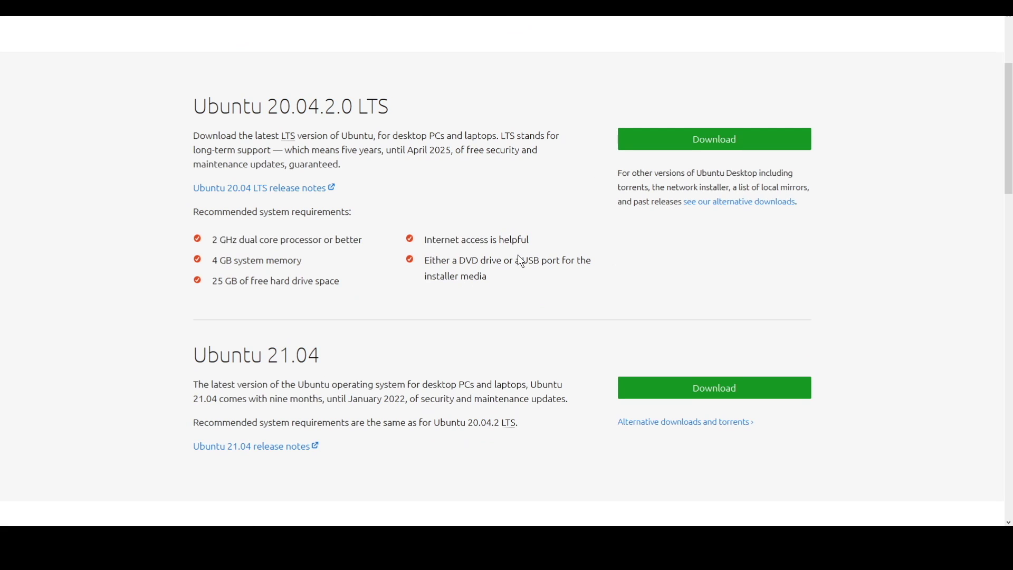
scroll(517, 254, up, 2)
click(108, 8)
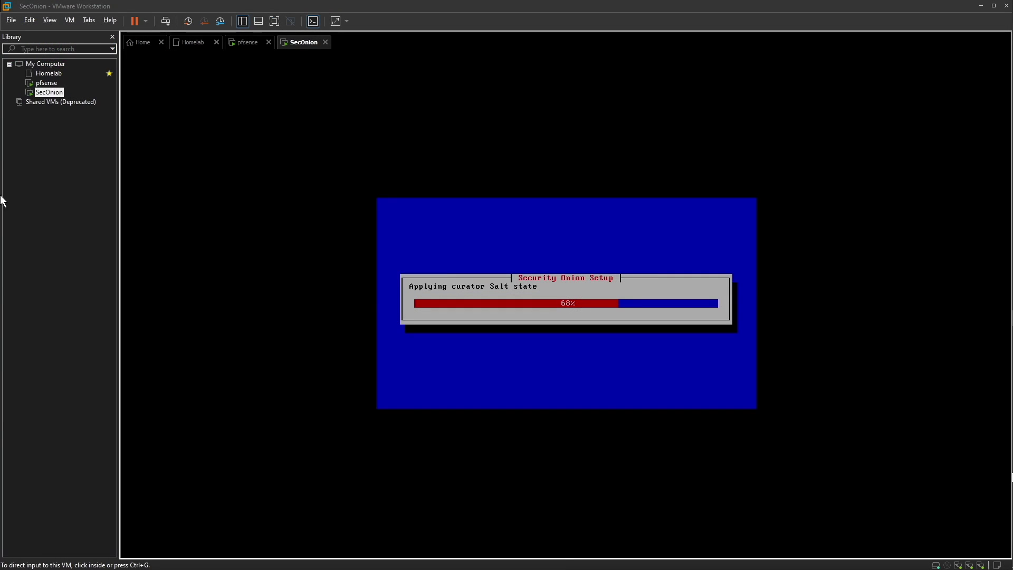
Start a typical new virtual machine installing from the Ubuntu Desktop20.04.1.iso disc image
click(133, 42)
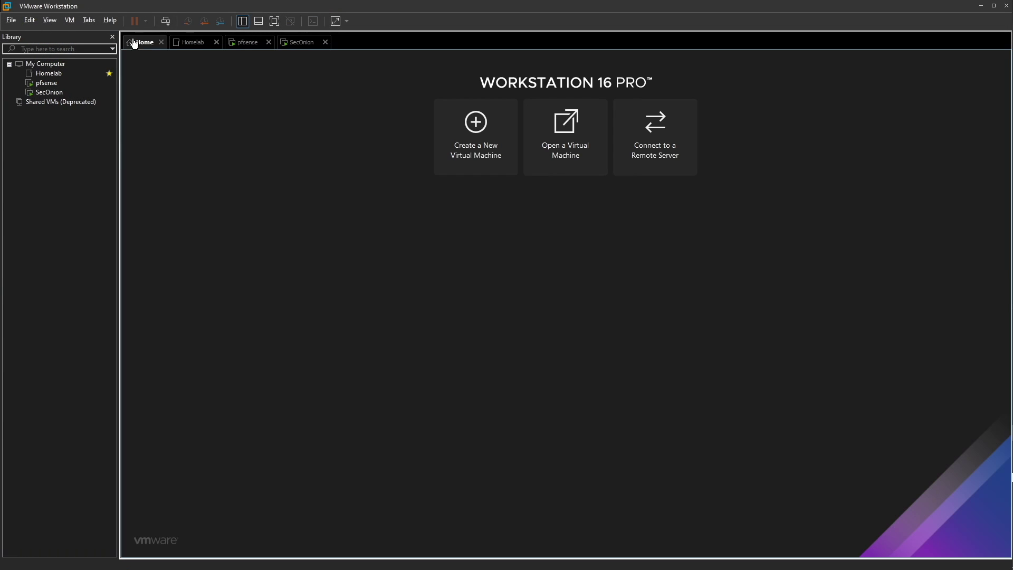
click(473, 151)
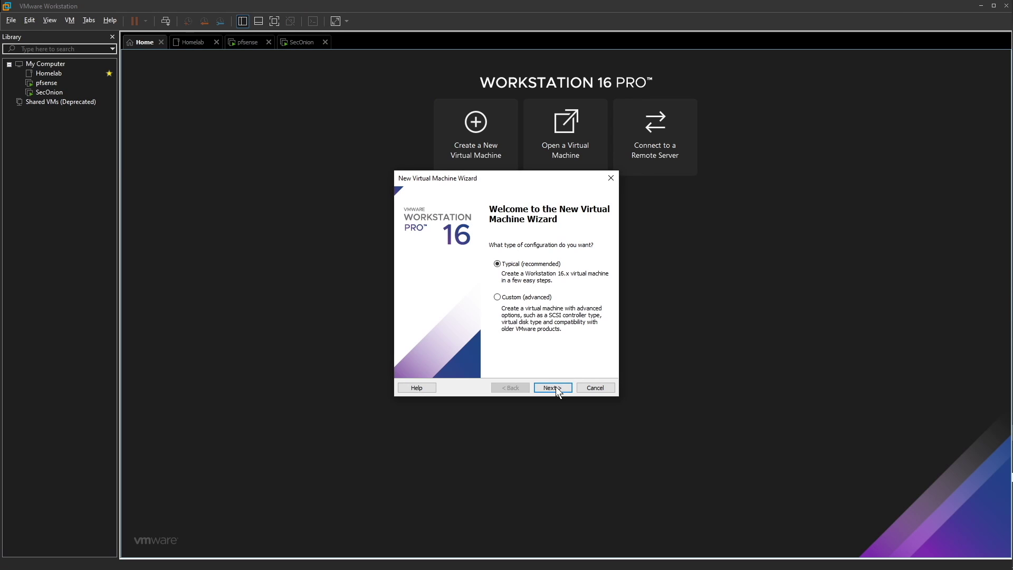
click(552, 388)
click(428, 287)
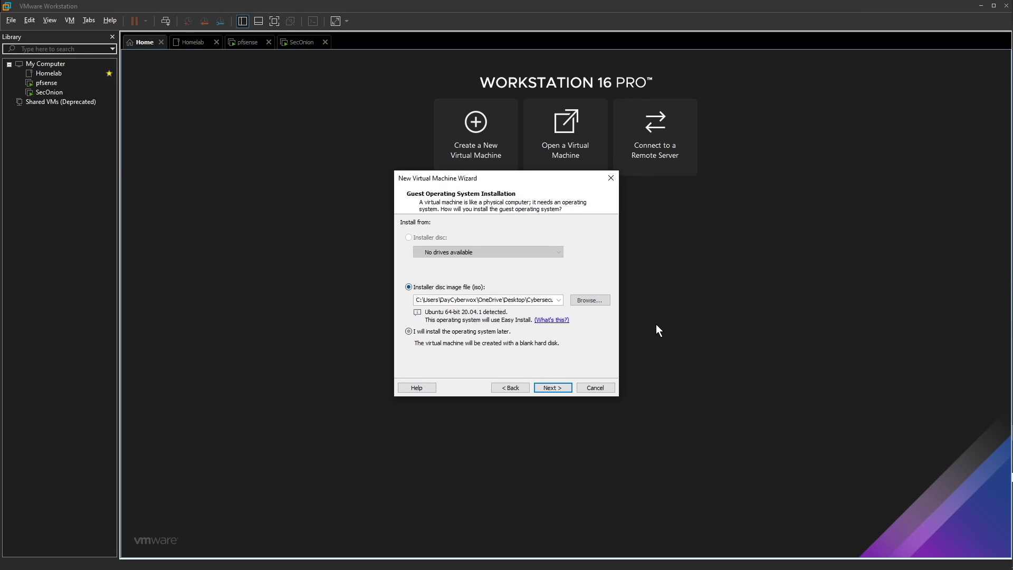
click(586, 300)
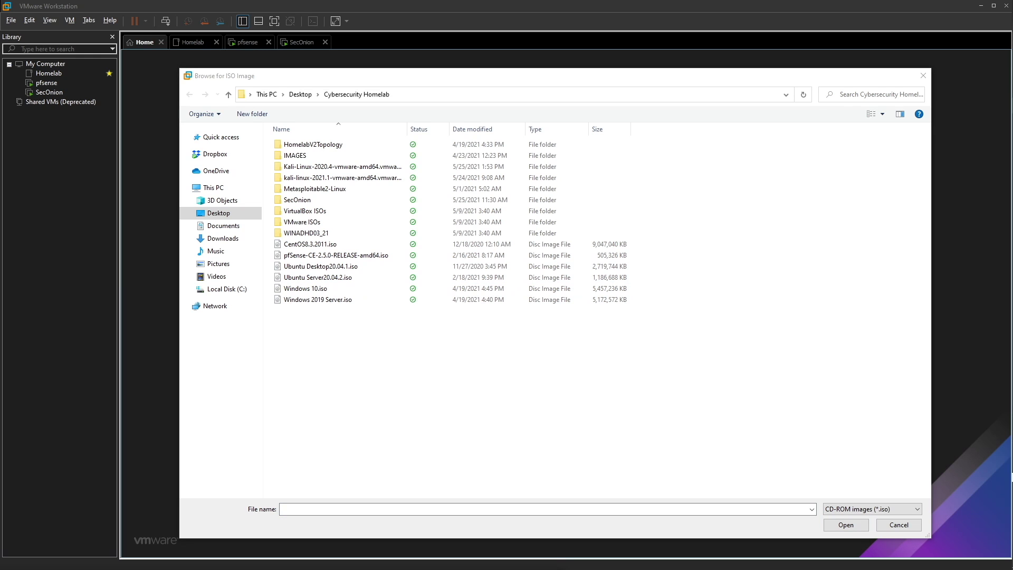
double_click(318, 266)
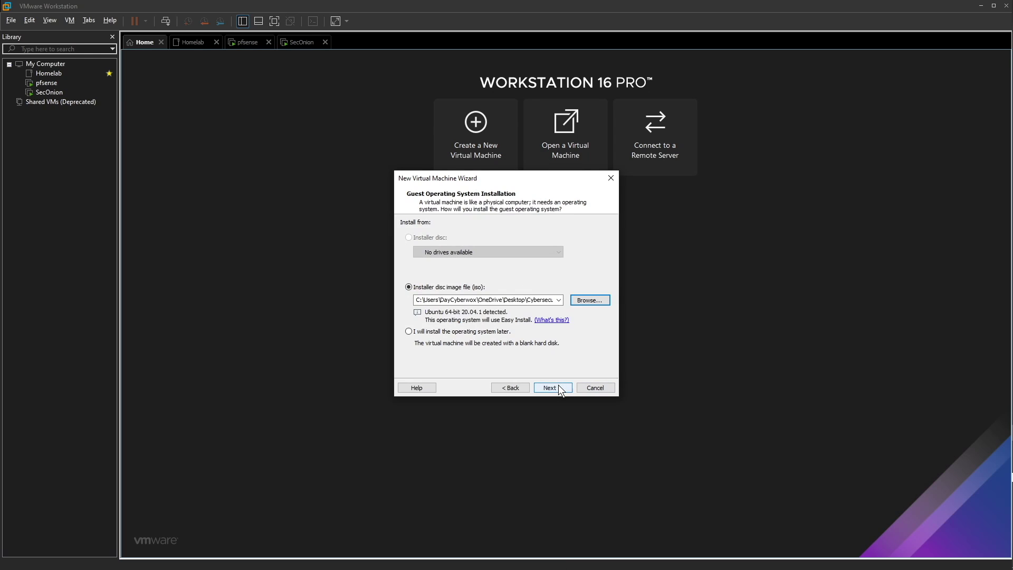
Continue to Easy Install and enter SecOnionMgmt as the full name
click(558, 388)
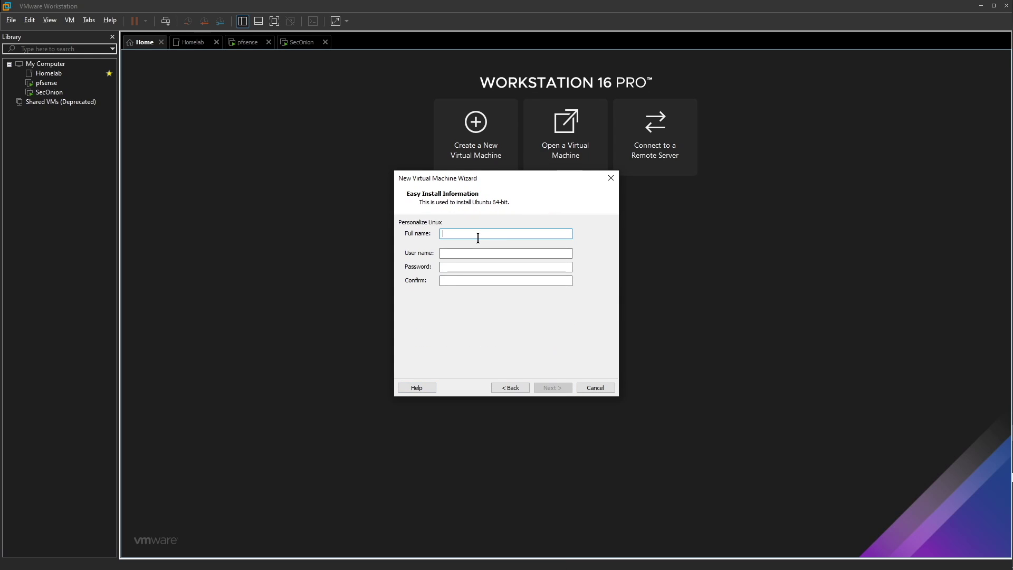
text(sECoNION)
key(ctrl+a)
text(SecOnionMgmty)
Fill in the user name, password and password confirmation, then continue
click(461, 254)
text(daycyberwox)
text(•••••••)
click(462, 282)
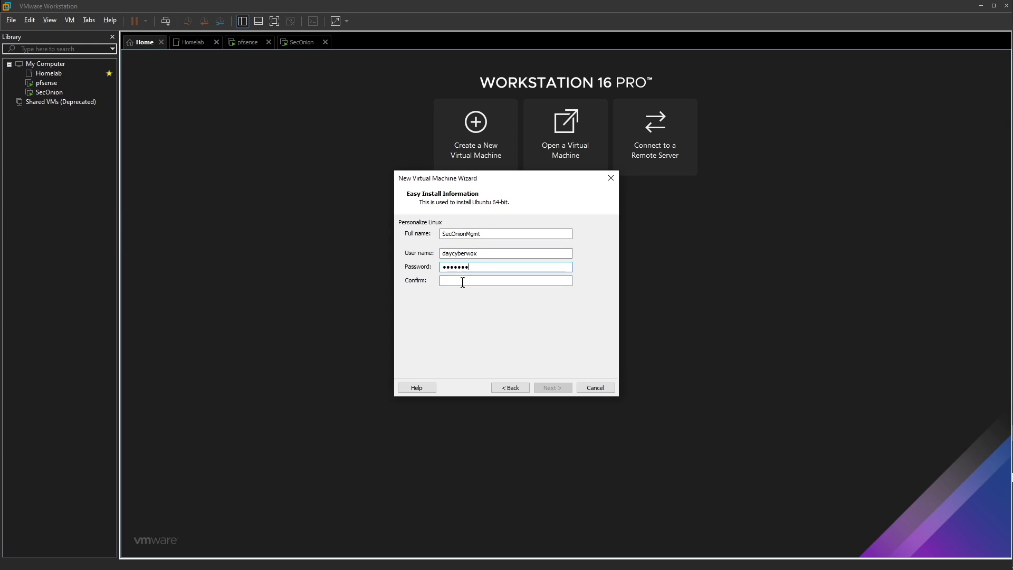
text(••)
key(BackSpace)
key(BackSpace)
text(•••••••)
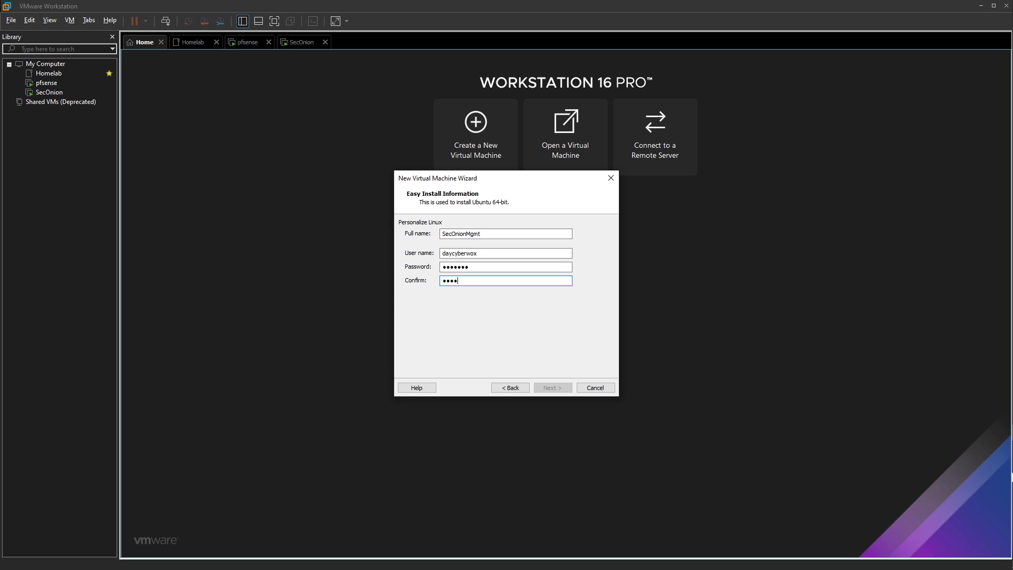
key(Return)
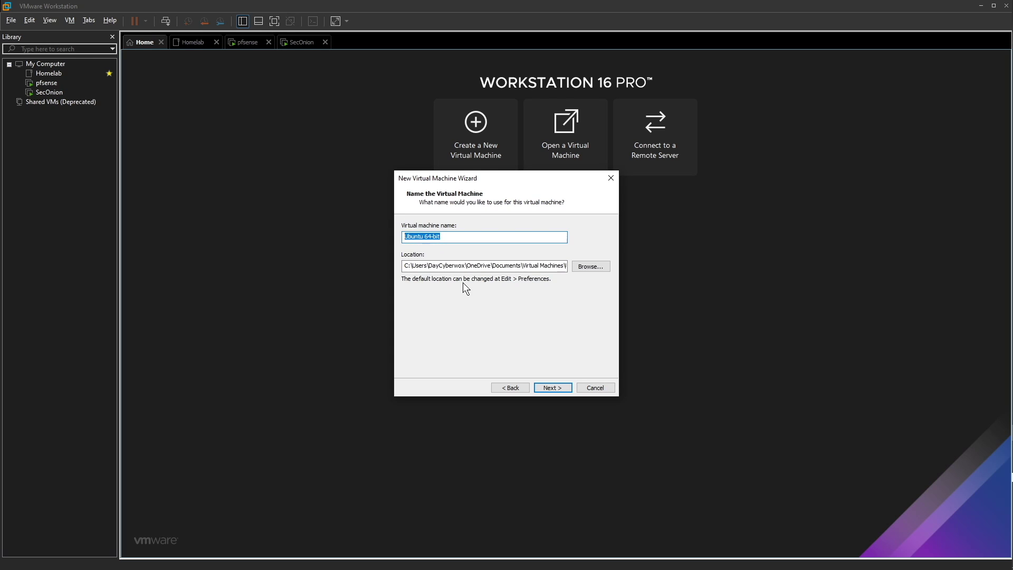
Name the VM SecOnionMgmt, keep the 20 GB disk, and finish creating it
text(SecOnionMgmt)
key(Return)
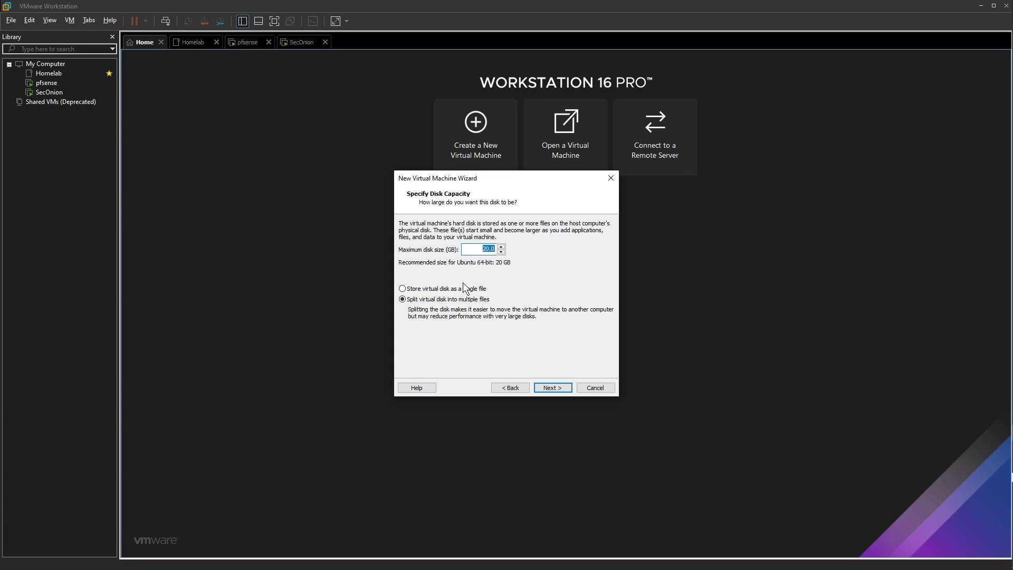
key(Return)
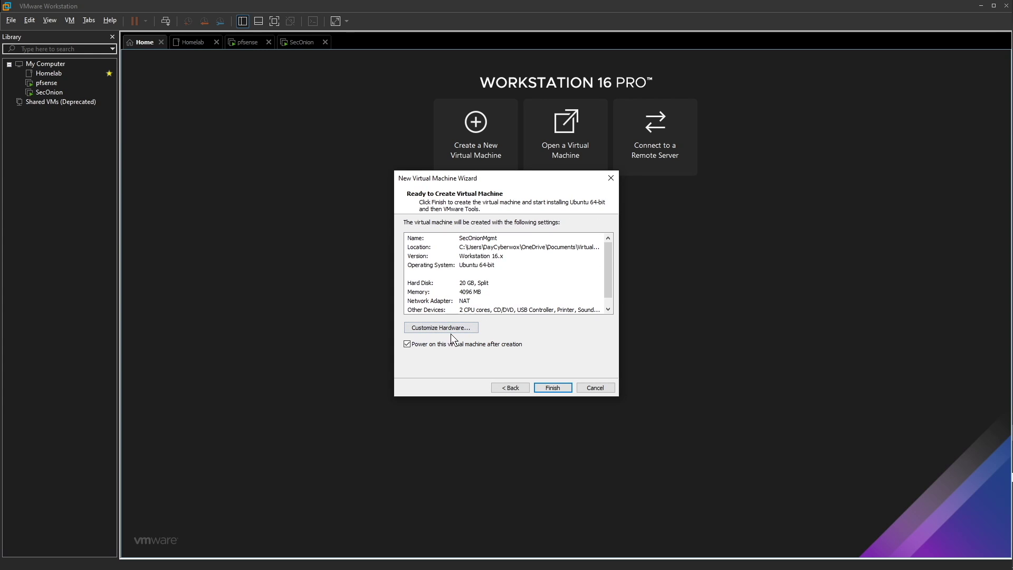
click(542, 385)
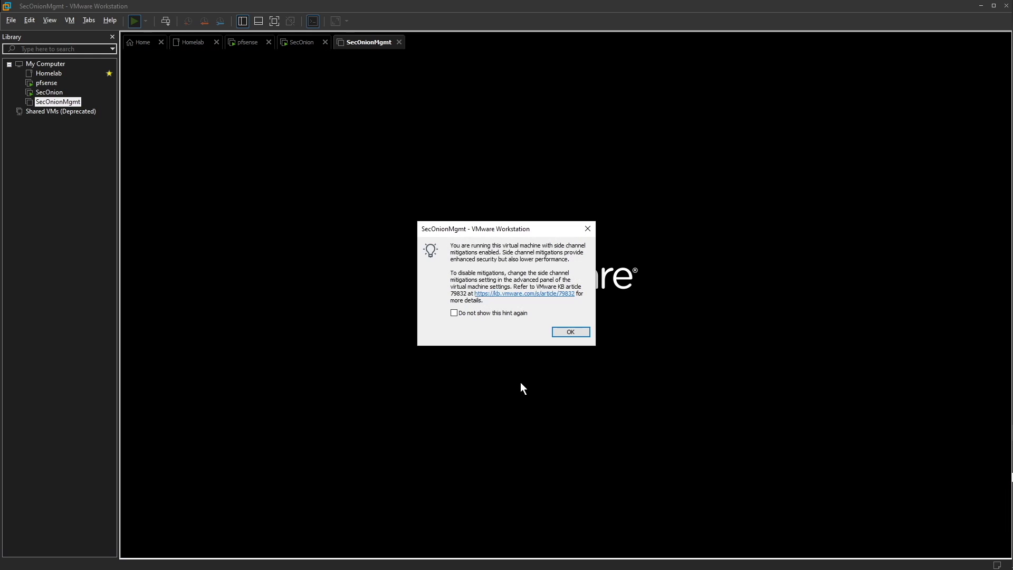
Dismiss the side channel mitigations notice, check SecOnion's progress, and focus the SecOnionMgmt VM
click(570, 332)
click(285, 42)
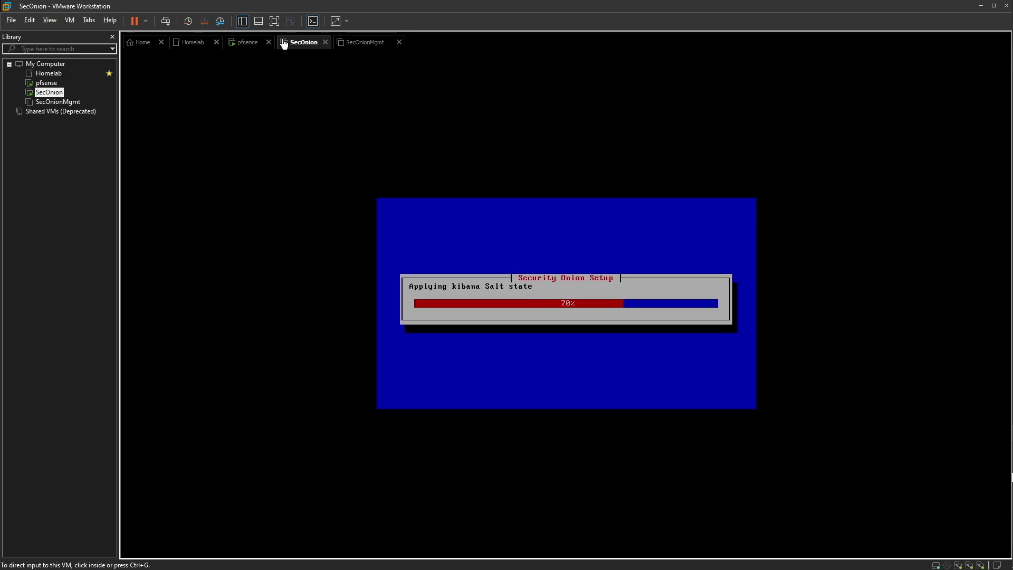
click(360, 43)
click(539, 257)
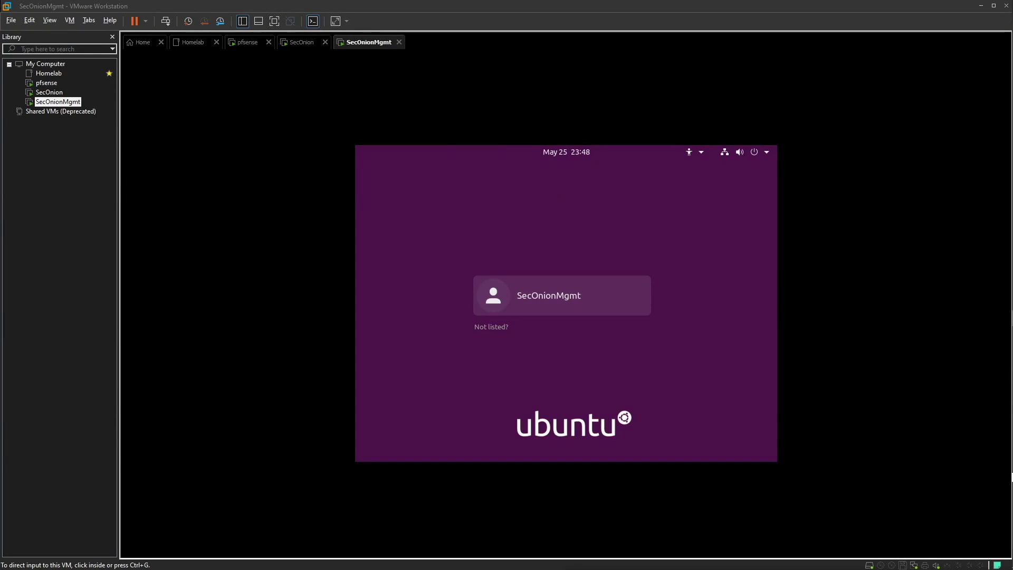
Log into SecOnionMgmt with the account password, then glance at SecOnion's 95% setup progress
click(561, 282)
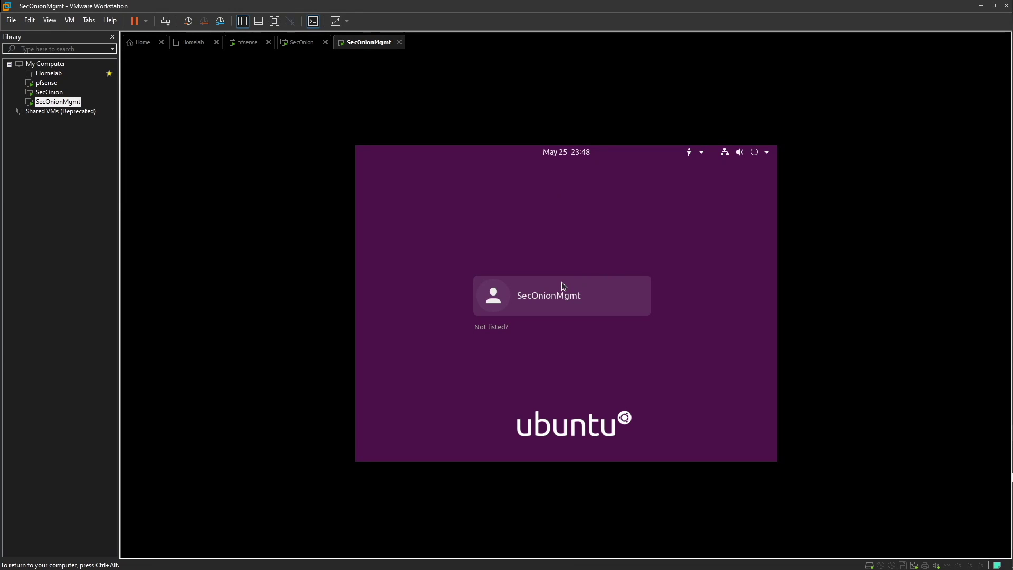
click(543, 289)
text(*)
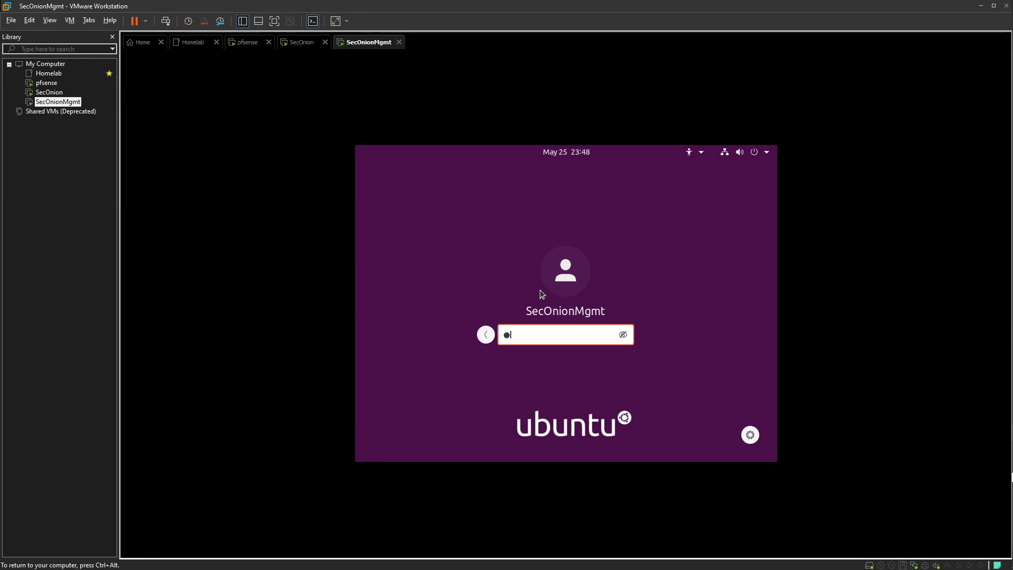
key(BackSpace)
text(*******)
key(Return)
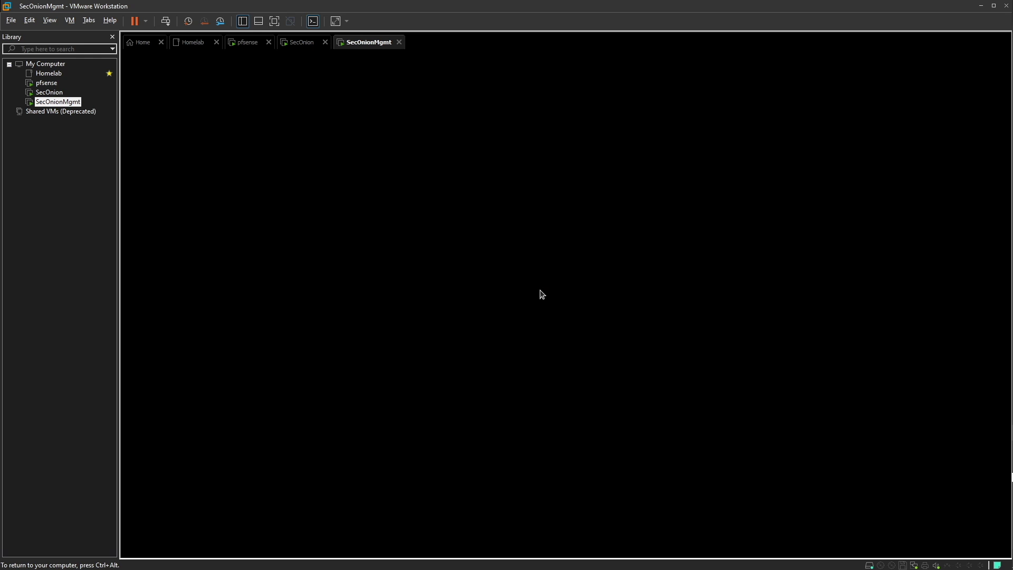
click(298, 37)
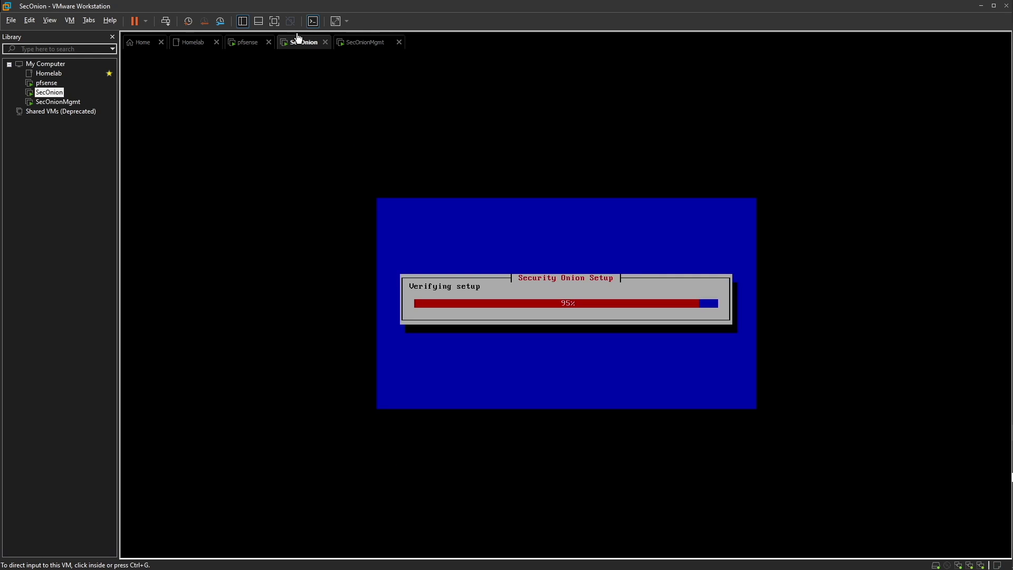
click(361, 41)
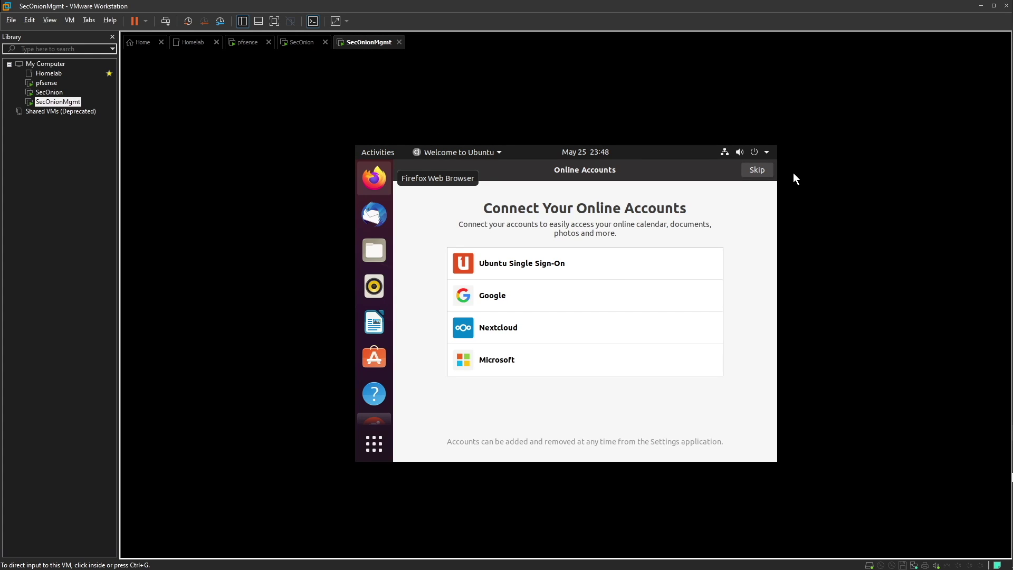
Skip online accounts and Livepatch, decline sending system info, and complete the Ubuntu welcome wizard
click(750, 172)
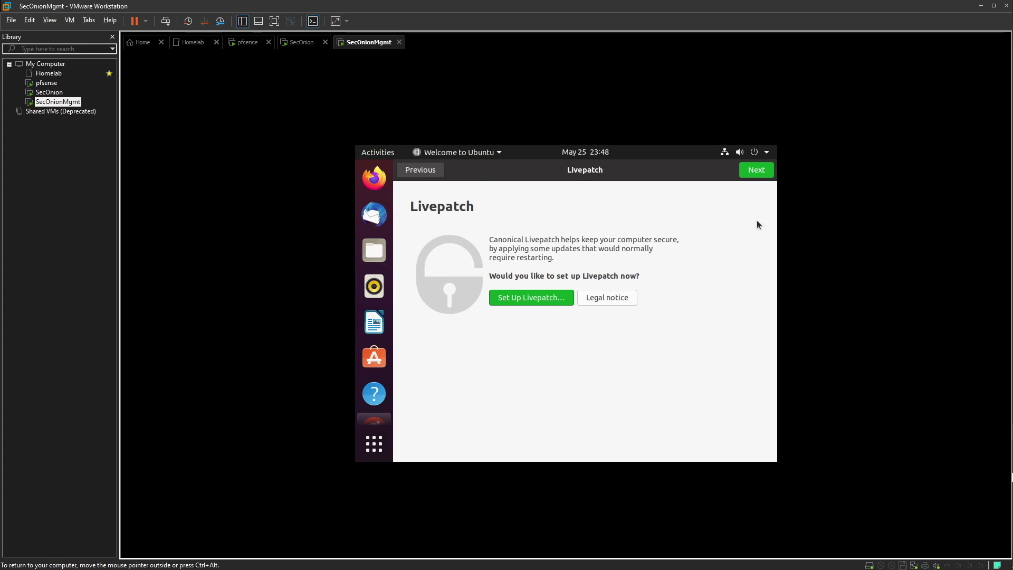
click(752, 173)
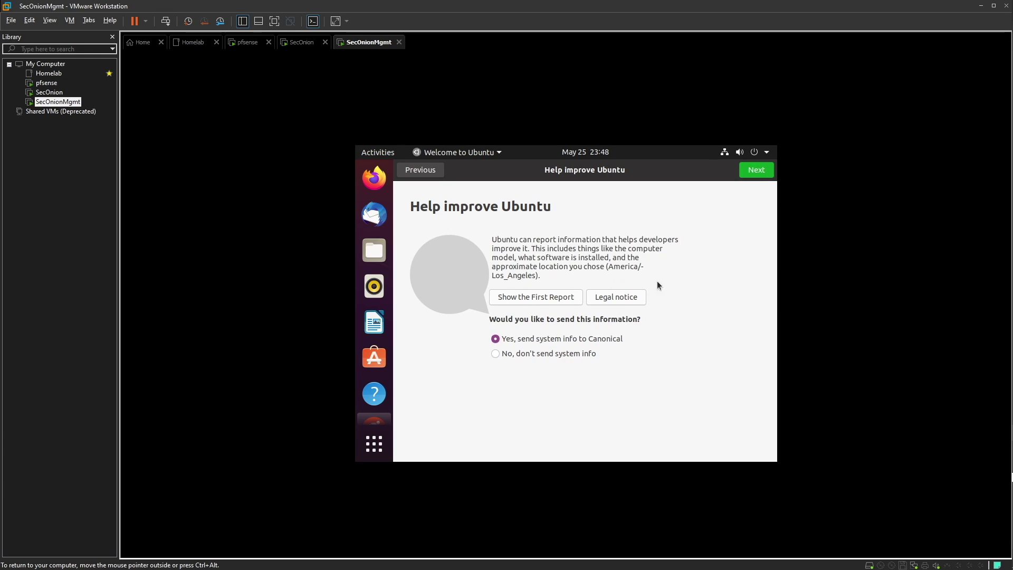
click(567, 354)
click(757, 171)
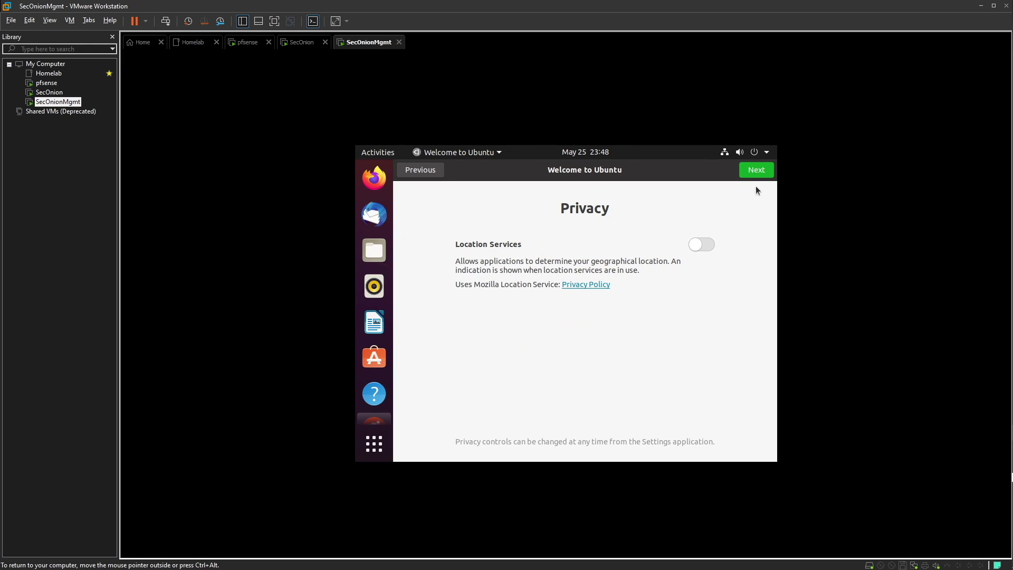
click(759, 174)
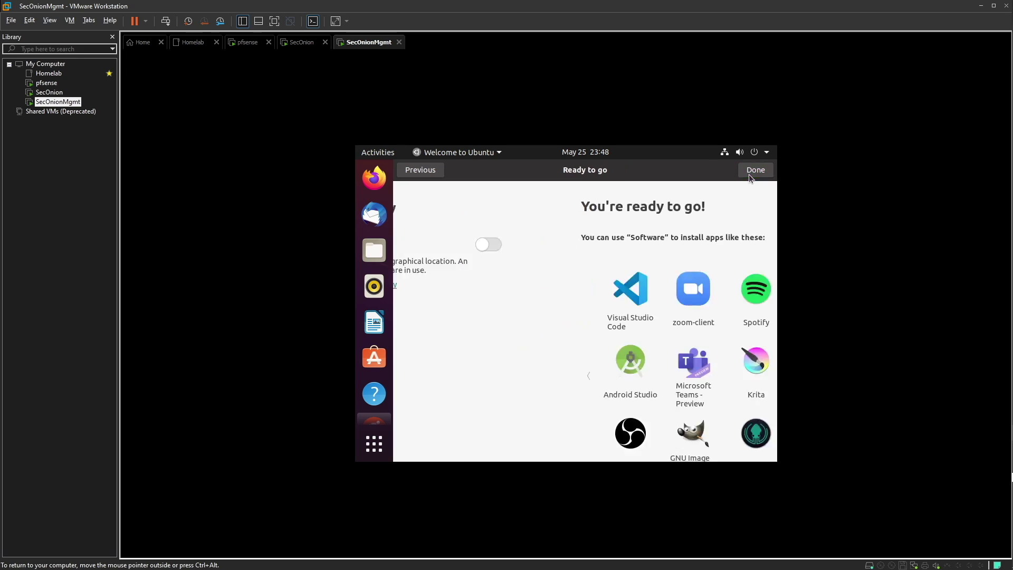
click(756, 170)
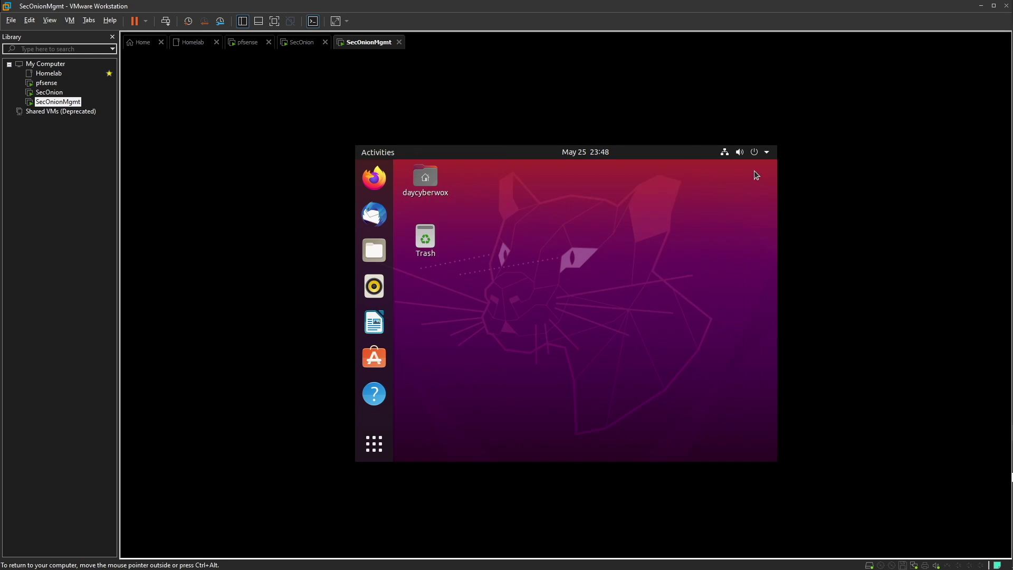
Replace LibreOffice Writer with Terminal in the Ubuntu dock favorites
right_click(375, 326)
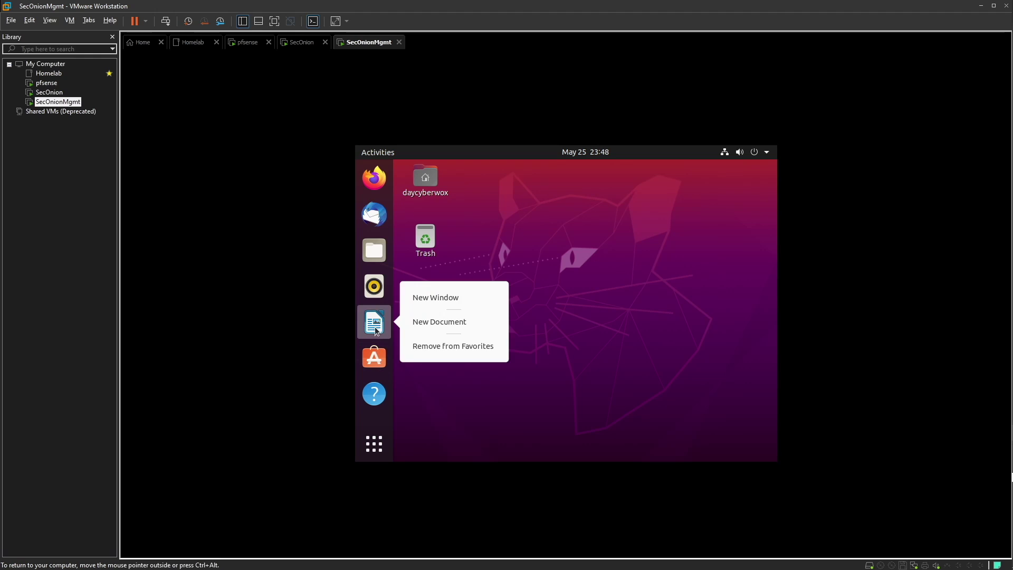
click(429, 348)
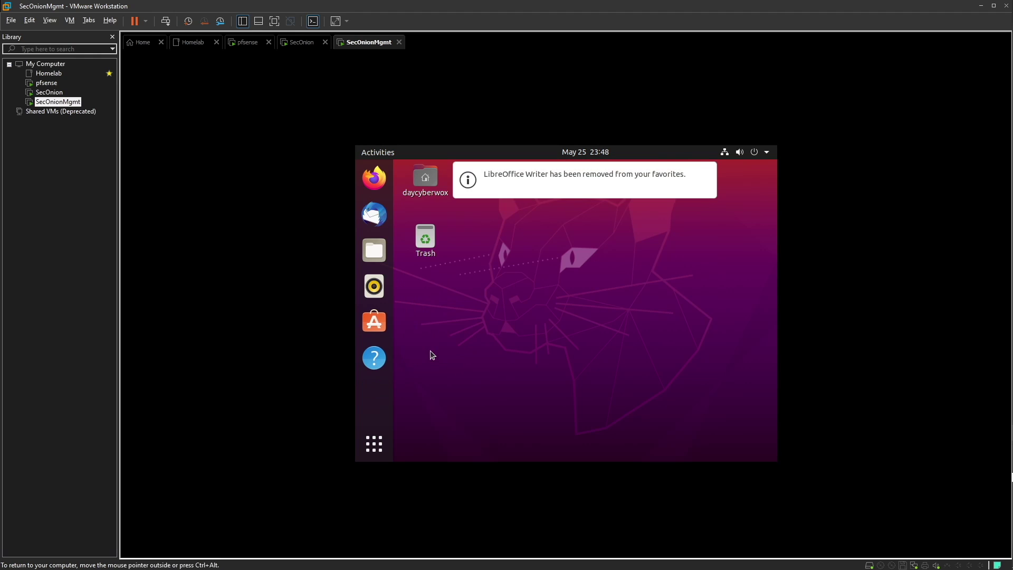
click(374, 444)
text(terminal)
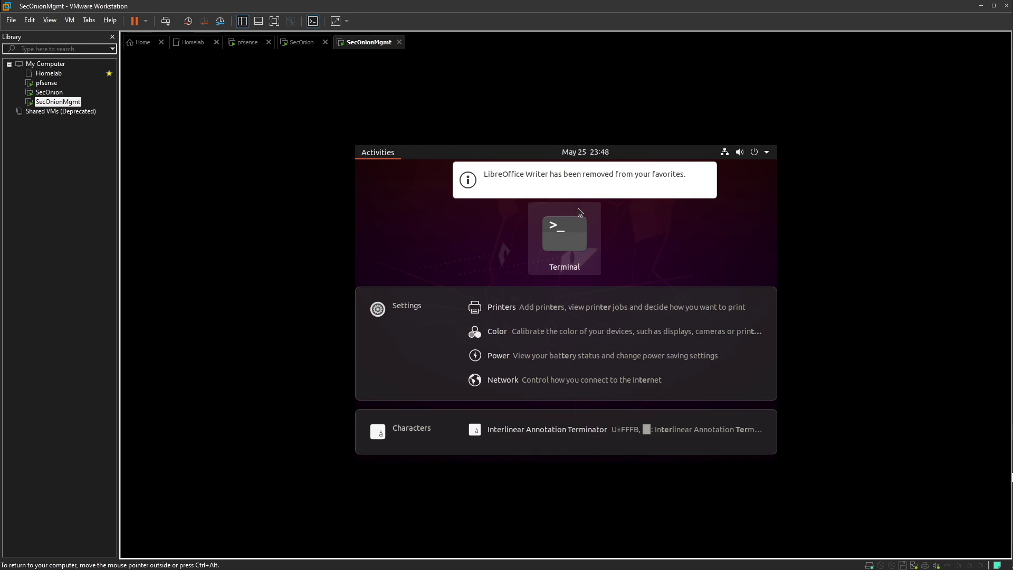
key(Return)
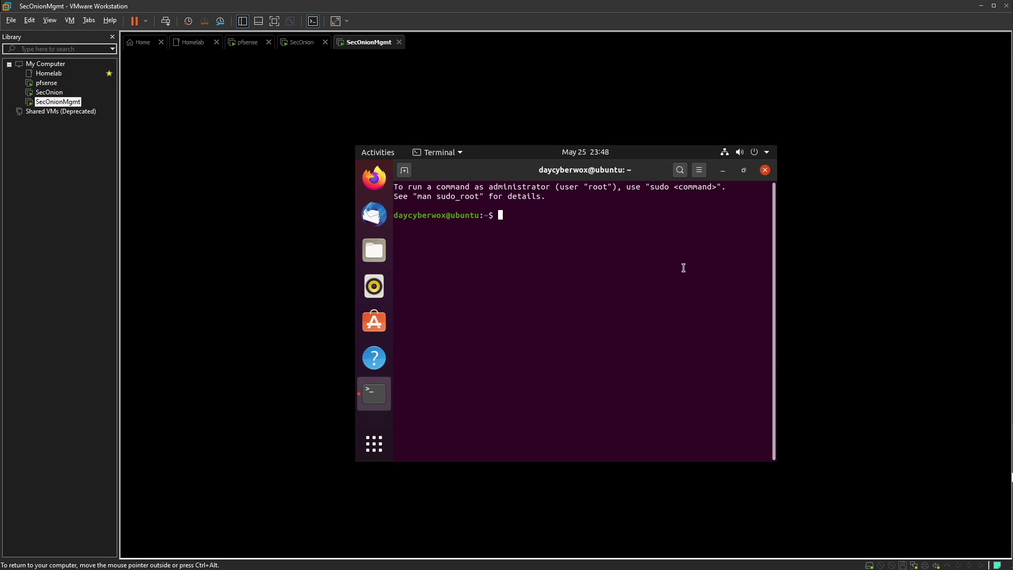
right_click(369, 399)
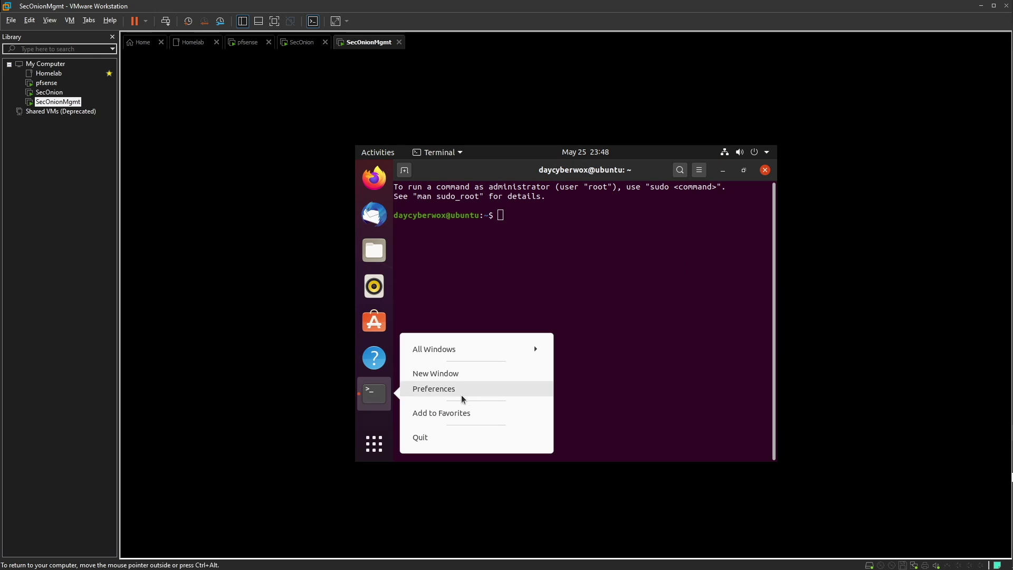
click(438, 414)
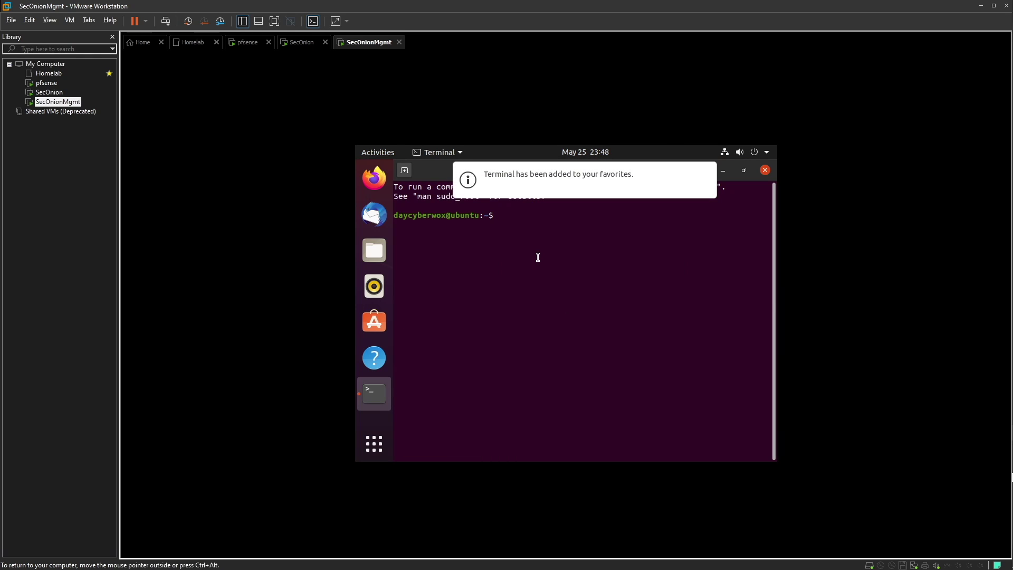
Run ipconfig, then try 'sudo apt install net tools', which fails to locate packages
text(ipconfig)
key(Return)
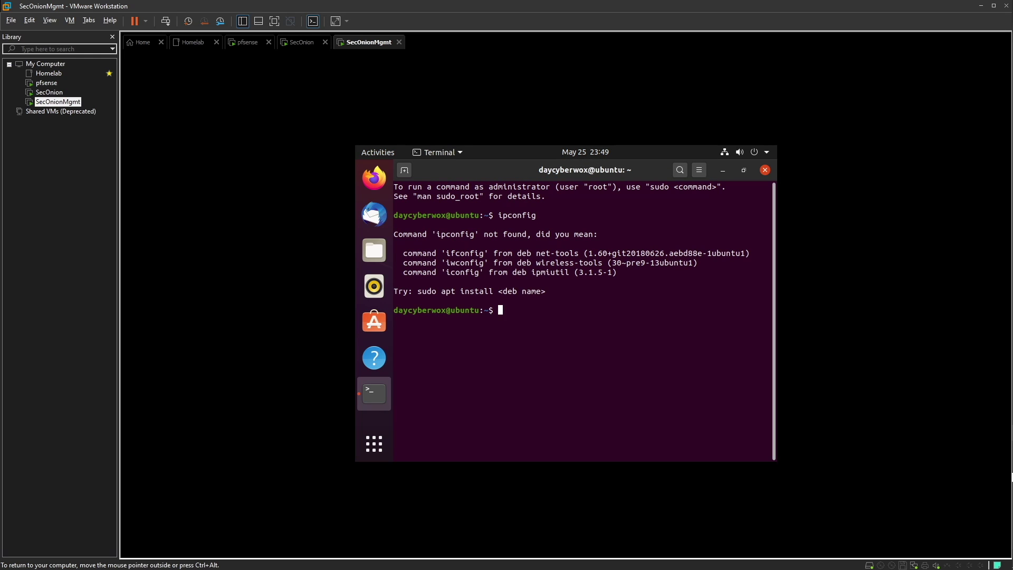
text(sudo apt install net tools)
key(Return)
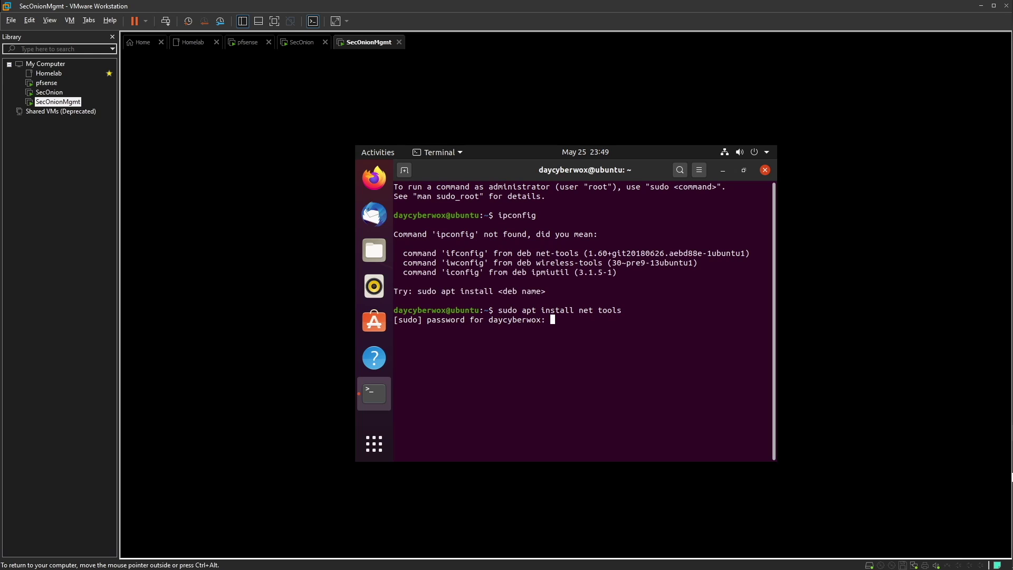
key(Return)
key(Return)
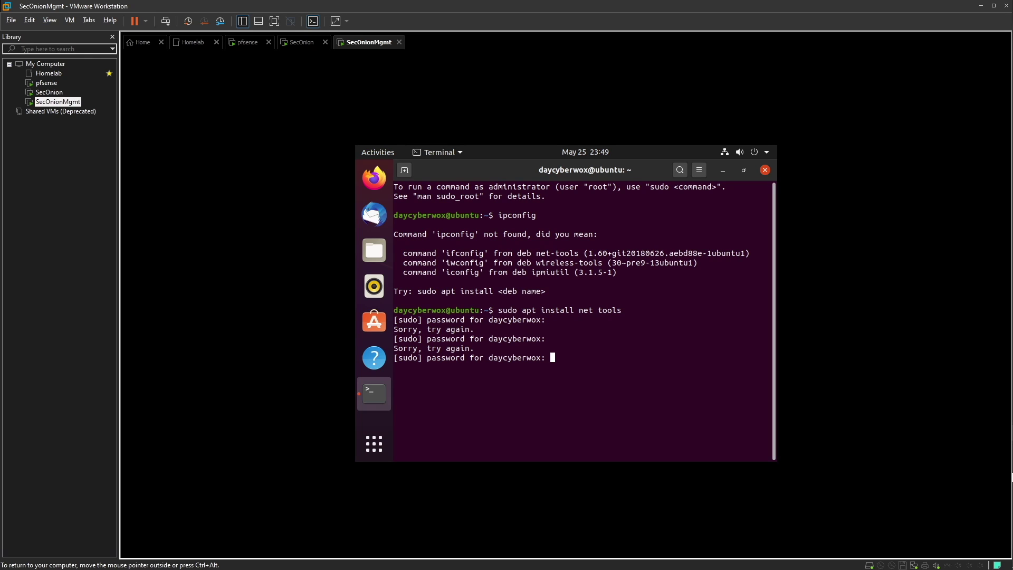
key(Return)
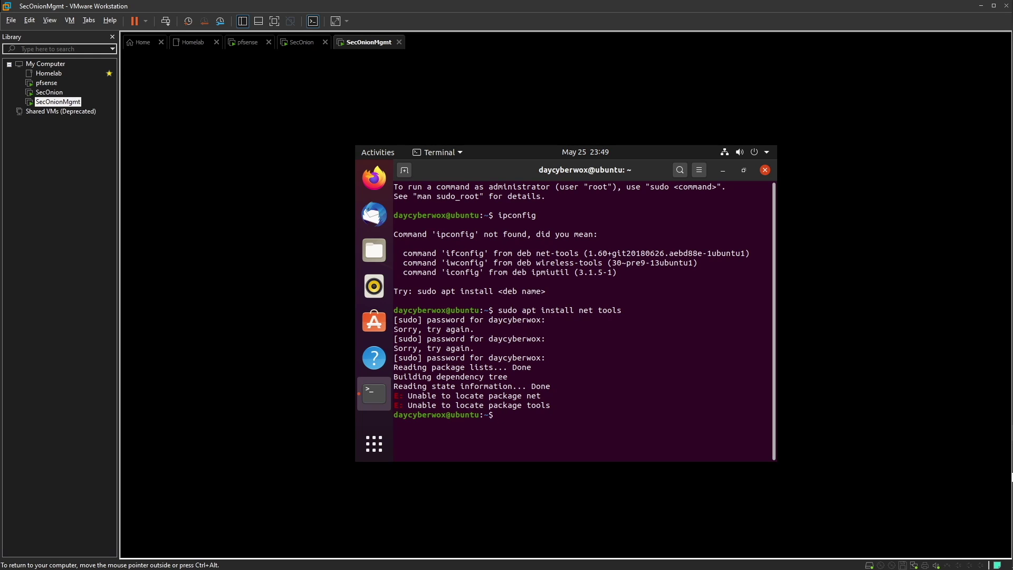
Correct the command to 'sudo apt install net-tools' and run it
key(Up)
key(Left)
key(Left)
key(Left)
key(Left)
key(Left)
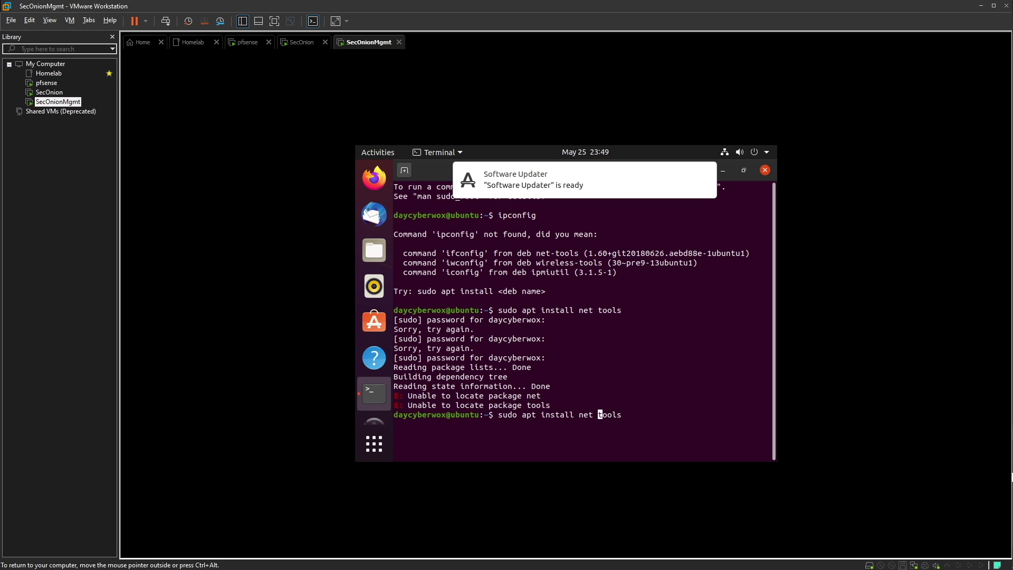
key(BackSpace)
text(-)
key(Return)
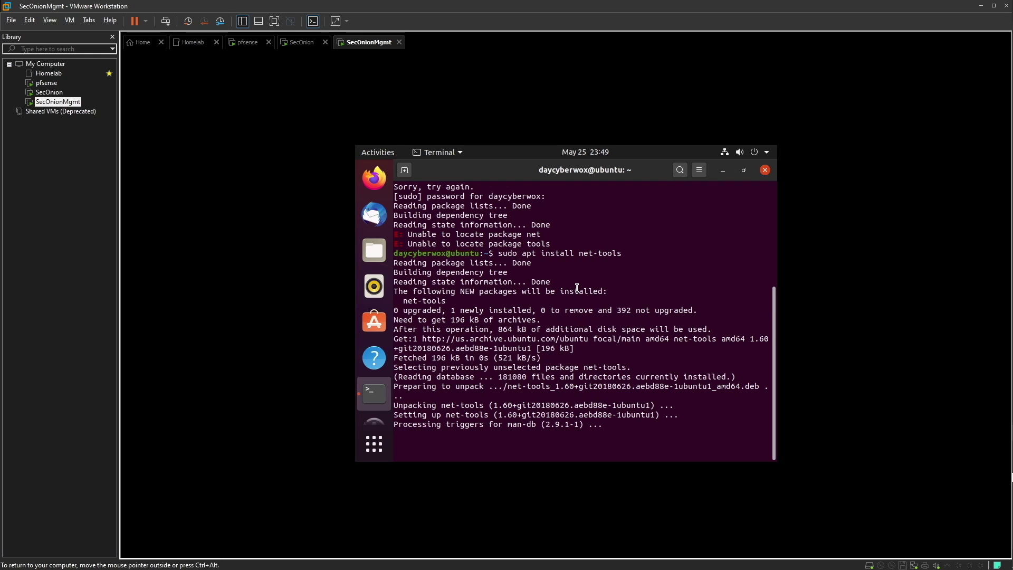
Run ifconfig and select the ens33 address 192.168.135.137, then view the SecOnion VM
text(ifconfig)
key(Return)
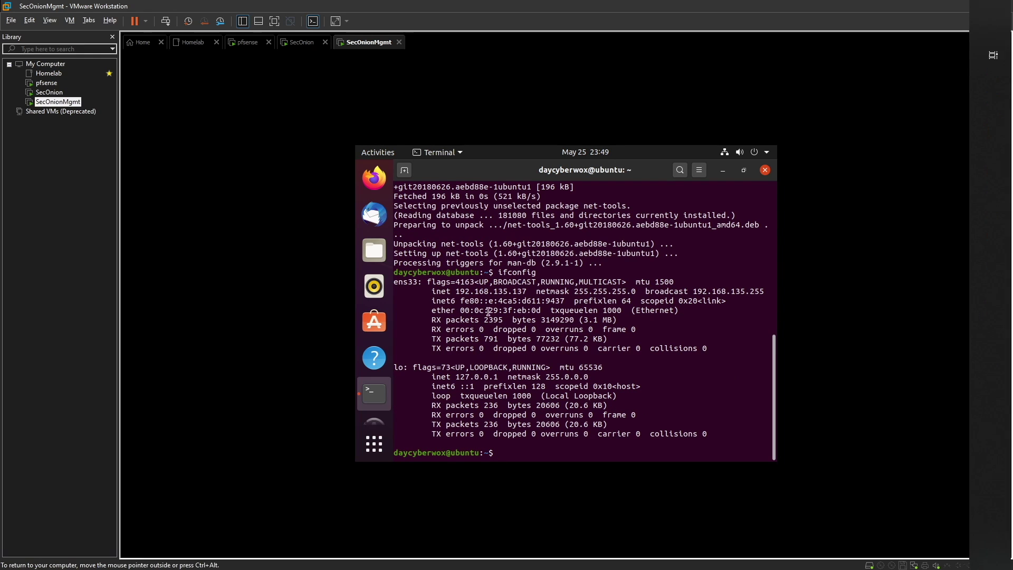
drag(455, 291, 532, 292)
key(ctrl+alt)
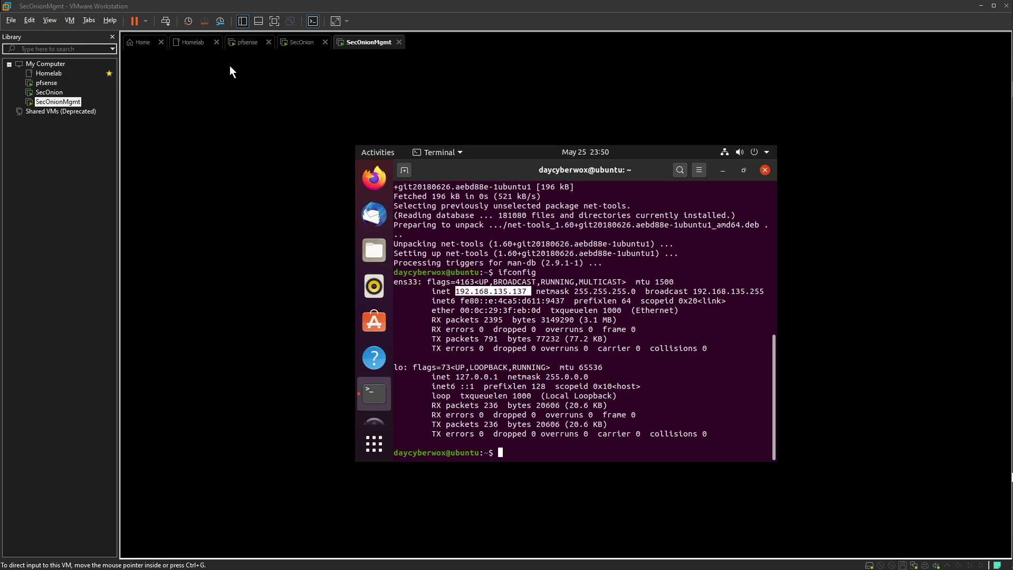
click(296, 42)
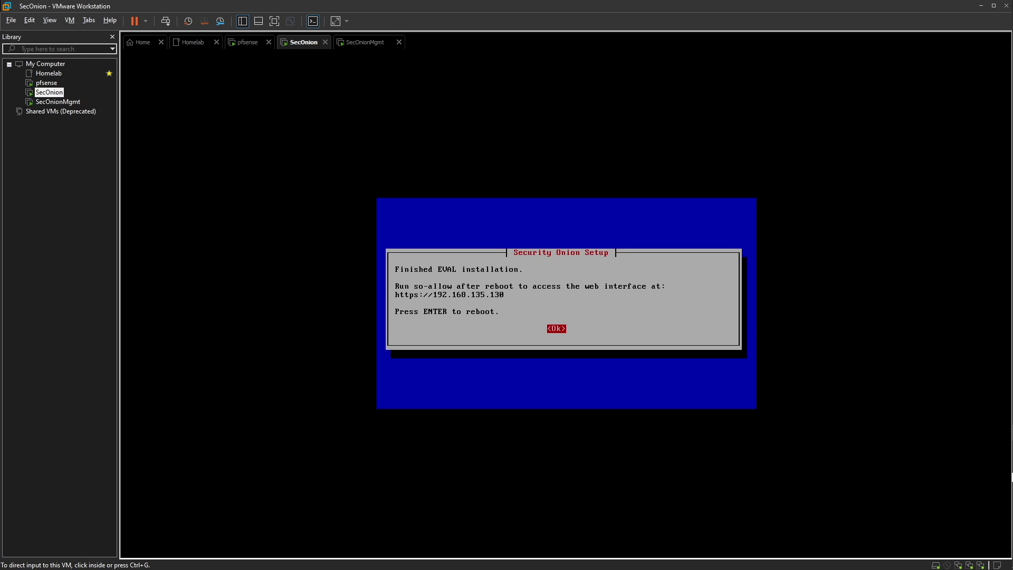
Acknowledge the finished Security Onion install to reboot, then log in at the SecOnion console
click(572, 328)
key(Return)
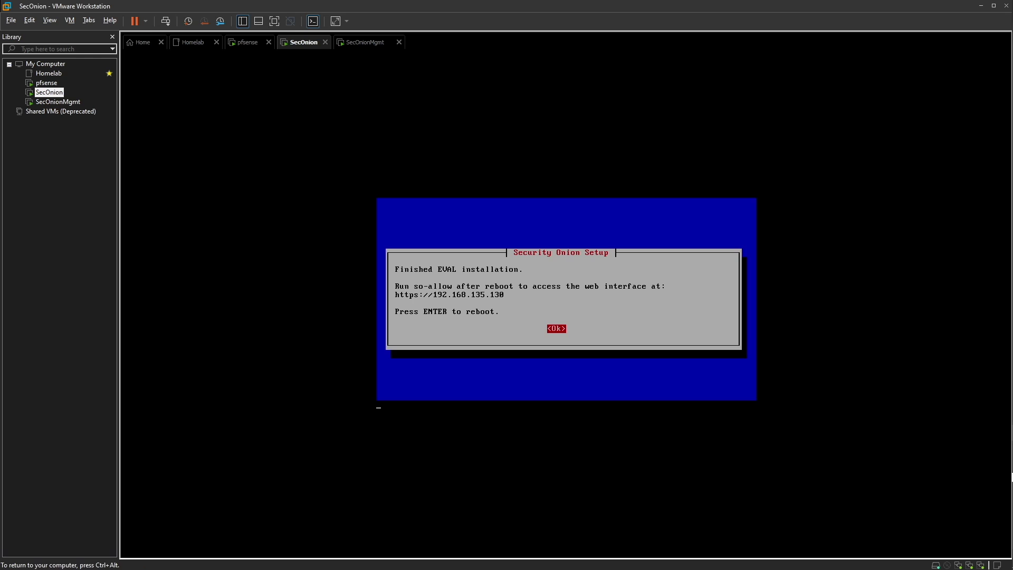
key(ctrl+alt)
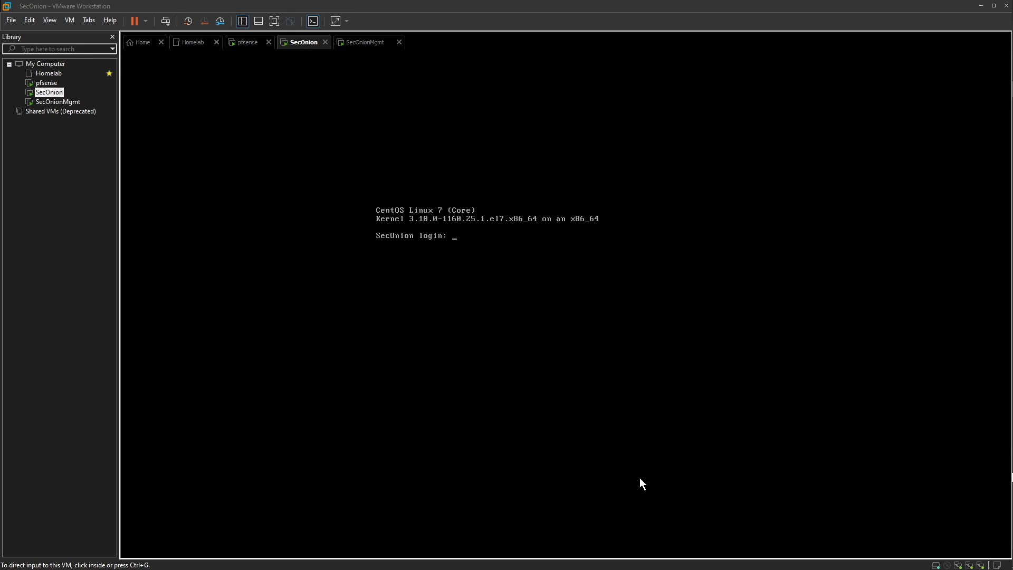
click(494, 255)
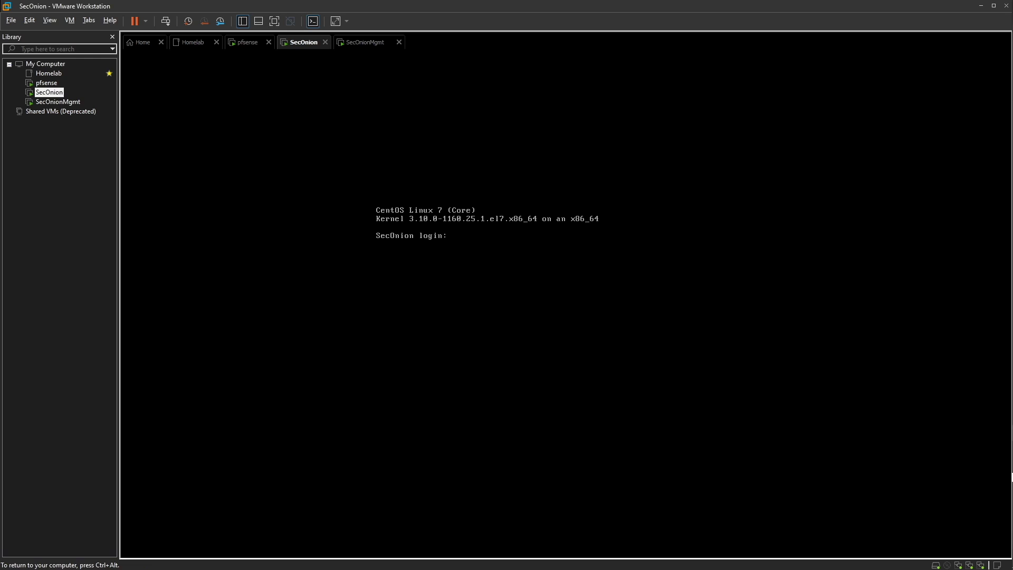
text(daycberwox)
key(Return)
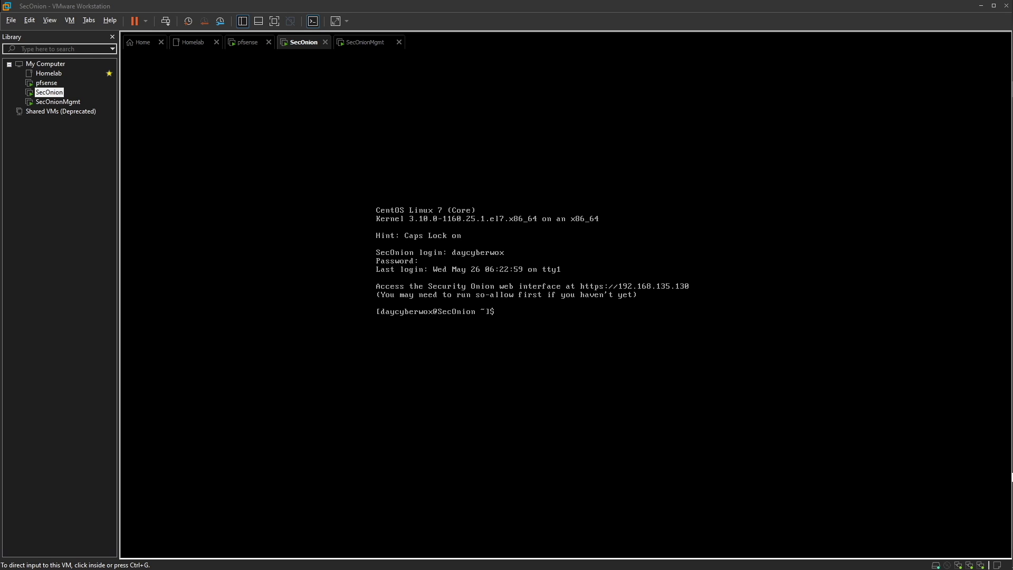
click(456, 448)
key(ctrl+alt)
Compare SecOnion's web address 192.168.135.130 with the SecOnionMgmt VM's terminal
click(368, 42)
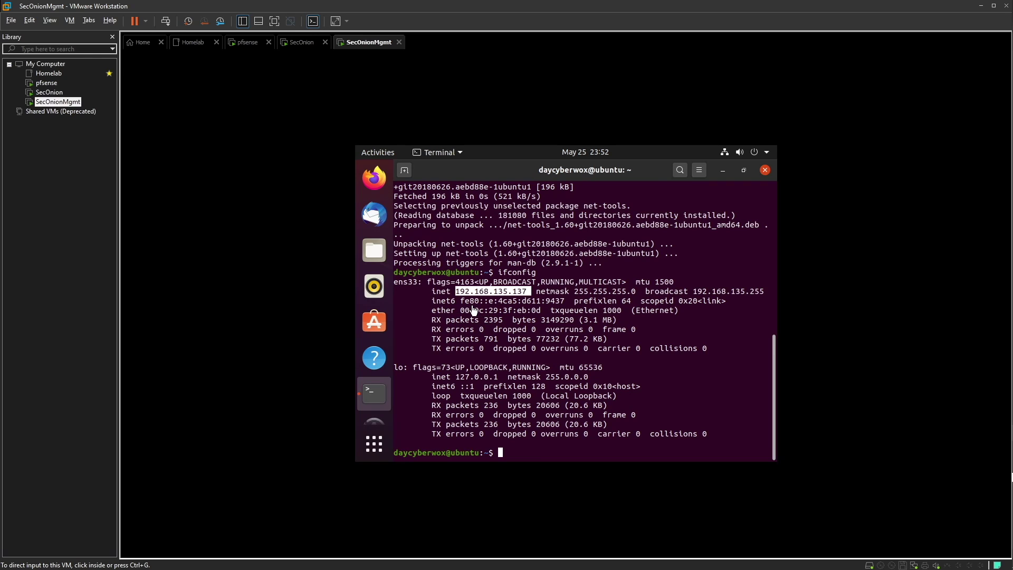
click(301, 42)
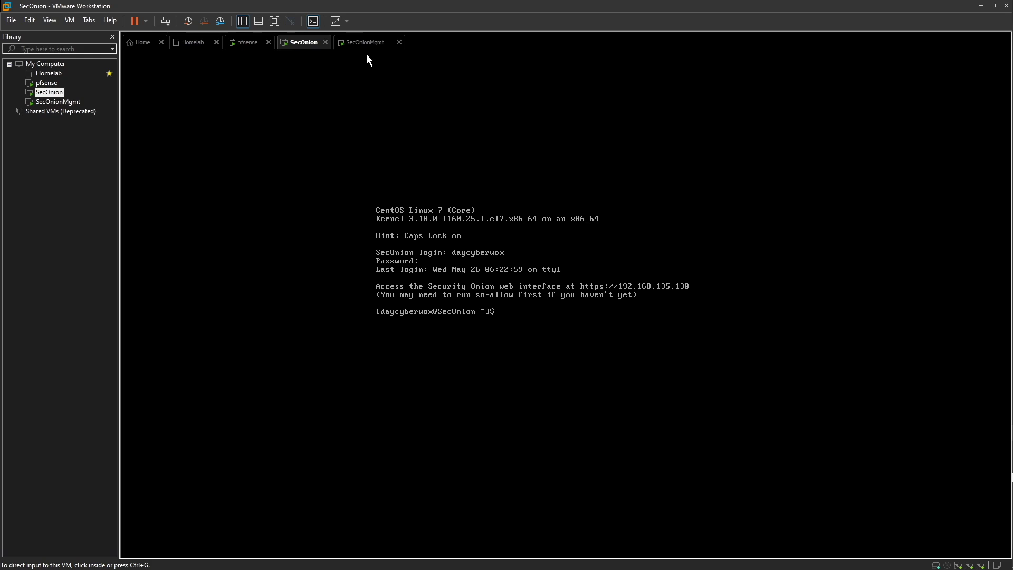
click(356, 42)
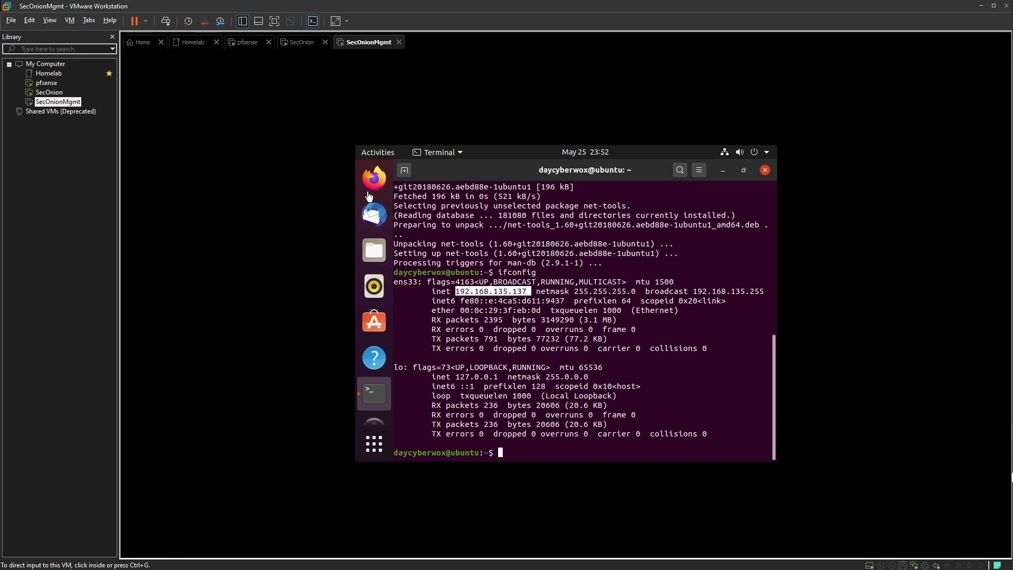
Launch Firefox with the VM full screen and load 192.168.135.137, which fails to connect
click(370, 185)
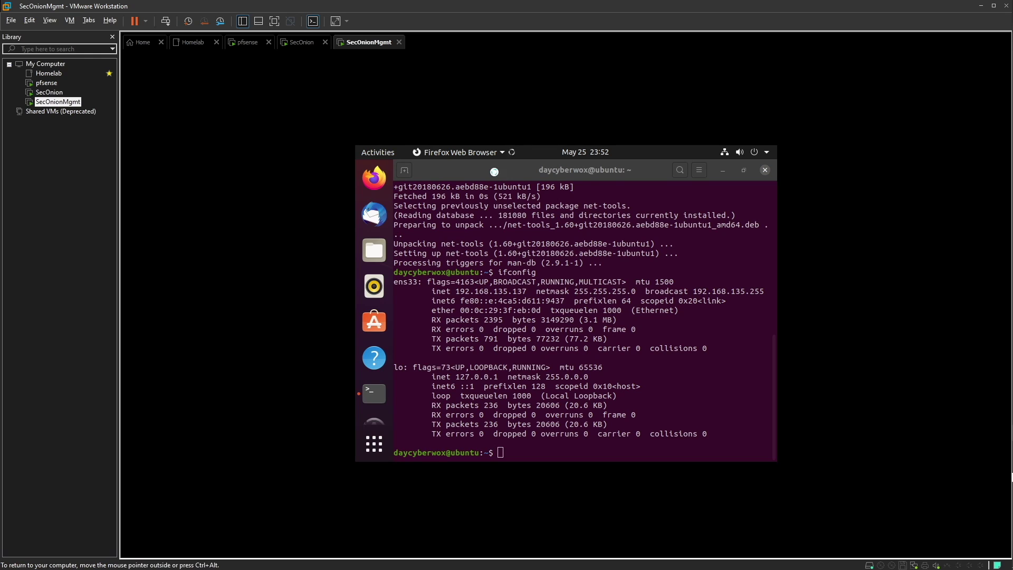
click(275, 22)
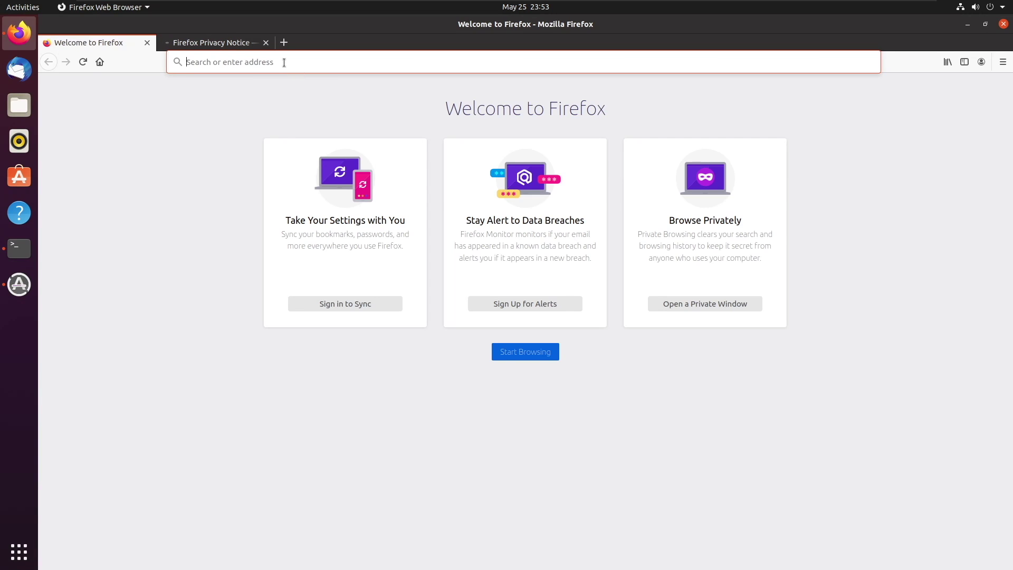
click(284, 63)
key(Up)
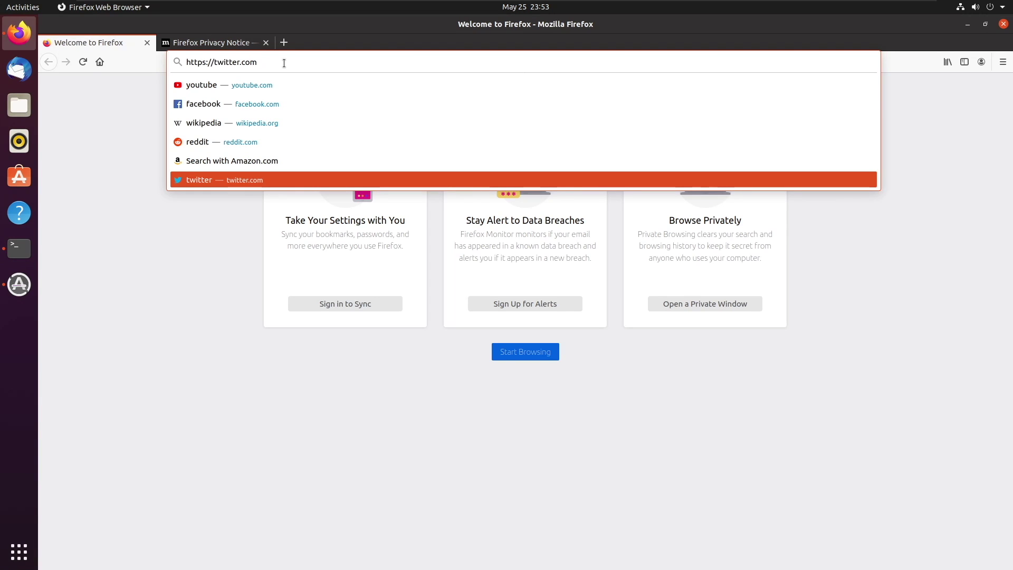
key(BackSpace)
key(BackSpace)
key(BackSpace)
key(BackSpace)
key(BackSpace)
key(BackSpace)
key(BackSpace)
key(BackSpace)
key(BackSpace)
key(BackSpace)
key(BackSpace)
key(BackSpace)
key(BackSpace)
key(BackSpace)
key(BackSpace)
key(BackSpace)
key(BackSpace)
key(BackSpace)
key(BackSpace)
text(192.168.134)
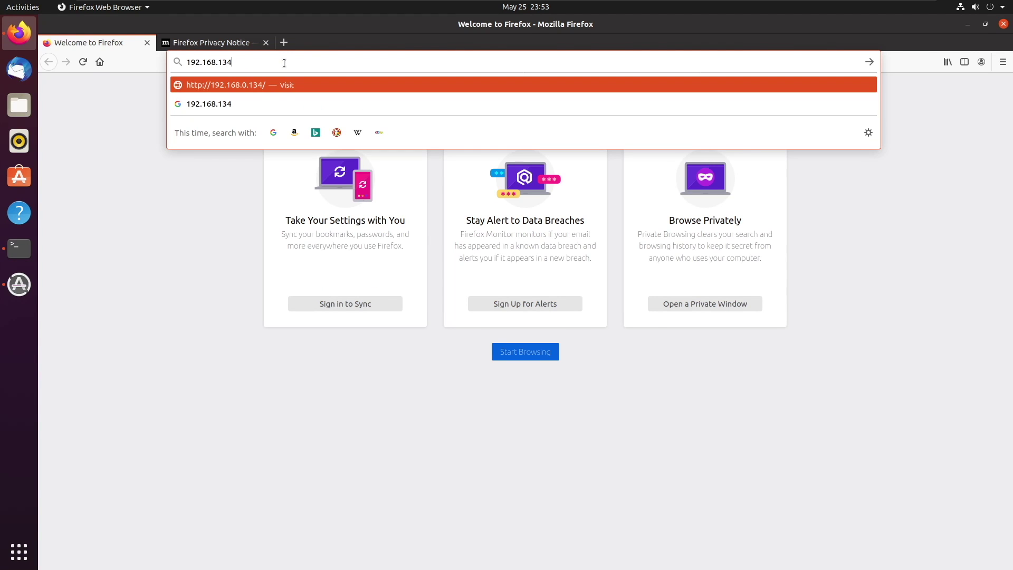
key(BackSpace)
text(5.137)
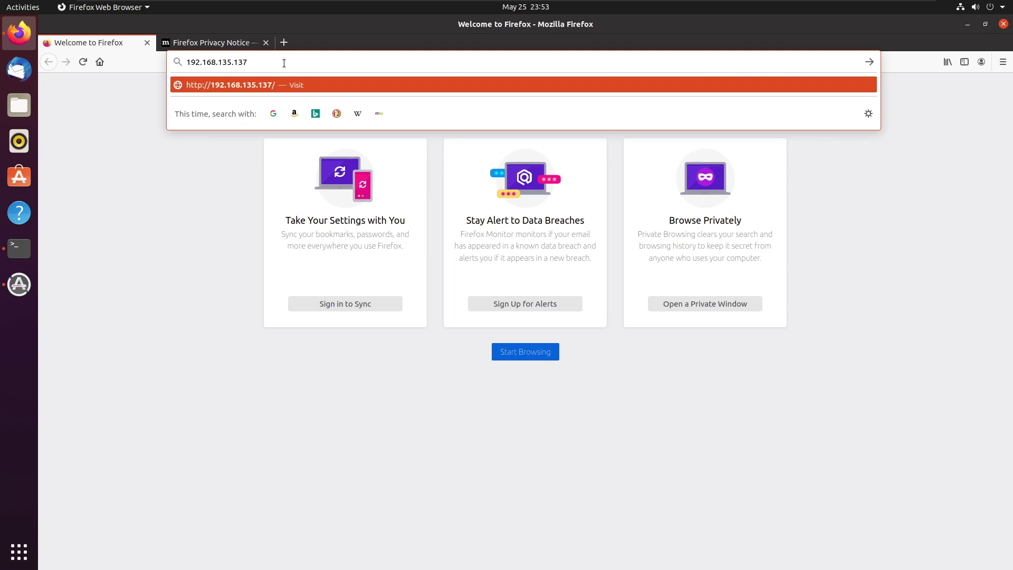
key(Return)
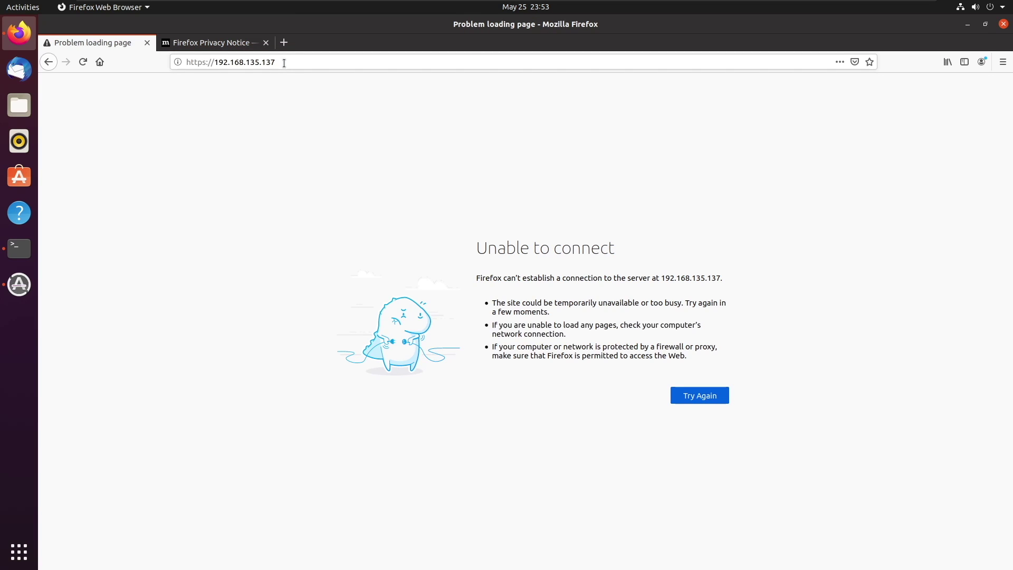
Pin the VM toolbar and switch to the SecOnion VM console
mouse_move(219, 7)
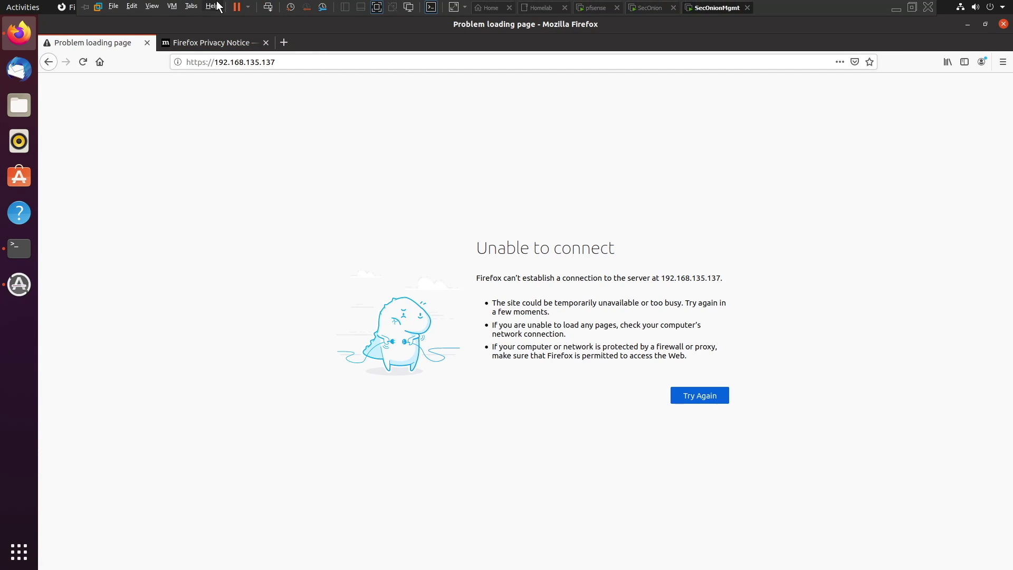
click(85, 7)
click(652, 8)
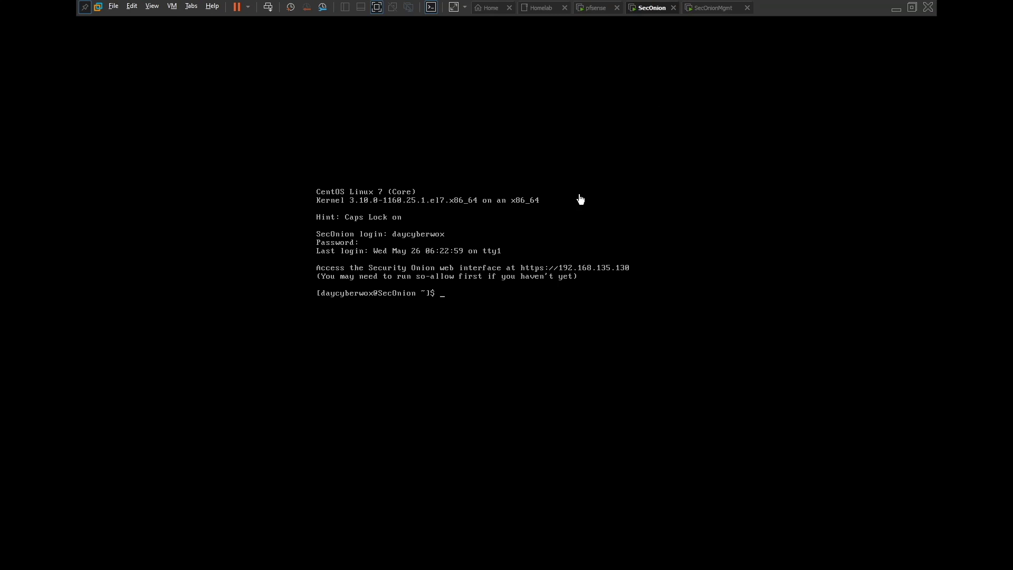
click(457, 293)
Run 'sudo so-allow' and enter the sudo password
text(S)
key(BackSpace)
text(sudo so-aloo)
key(BackSpace)
text(low)
key(Return)
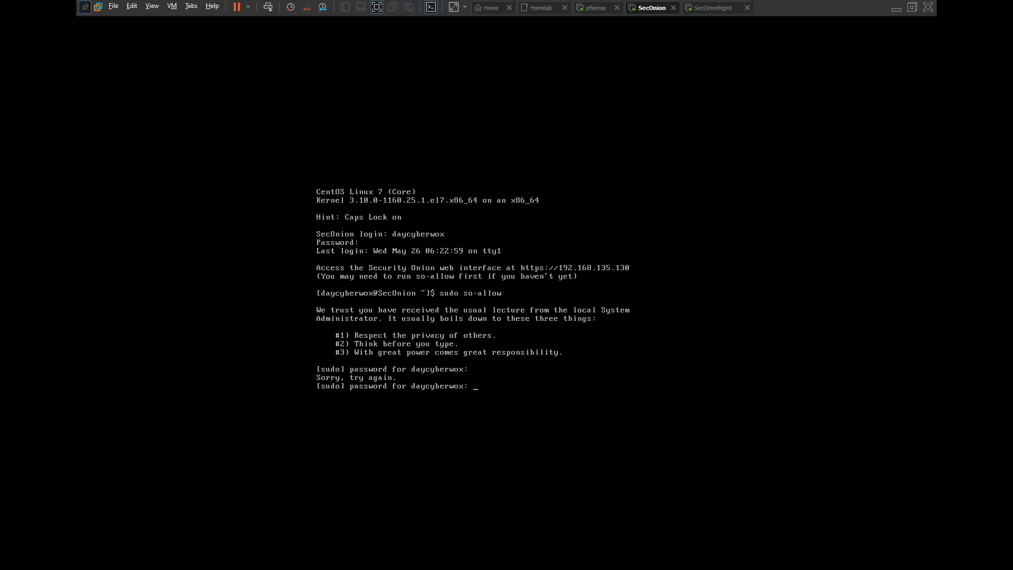
key(Return)
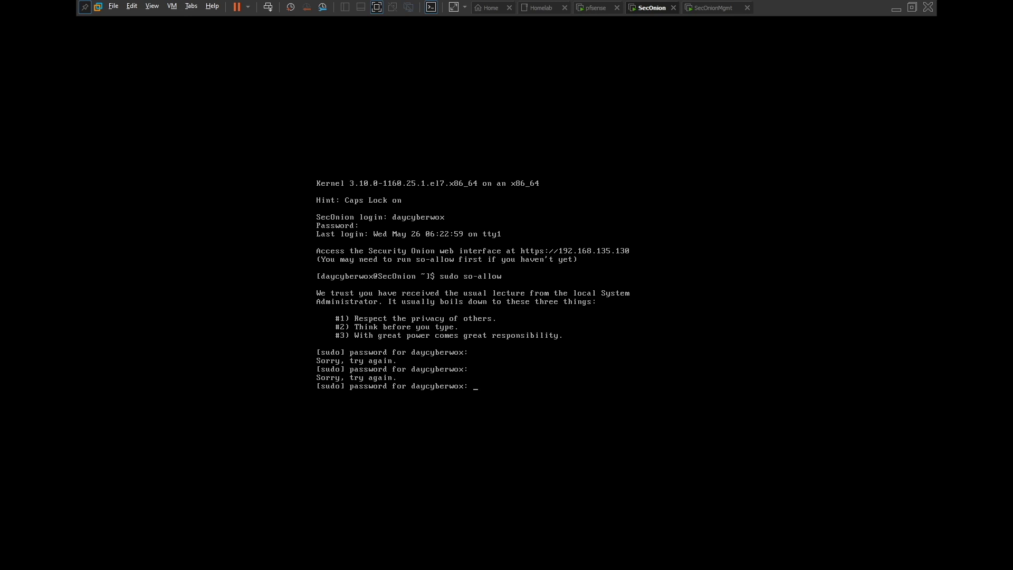
key(Return)
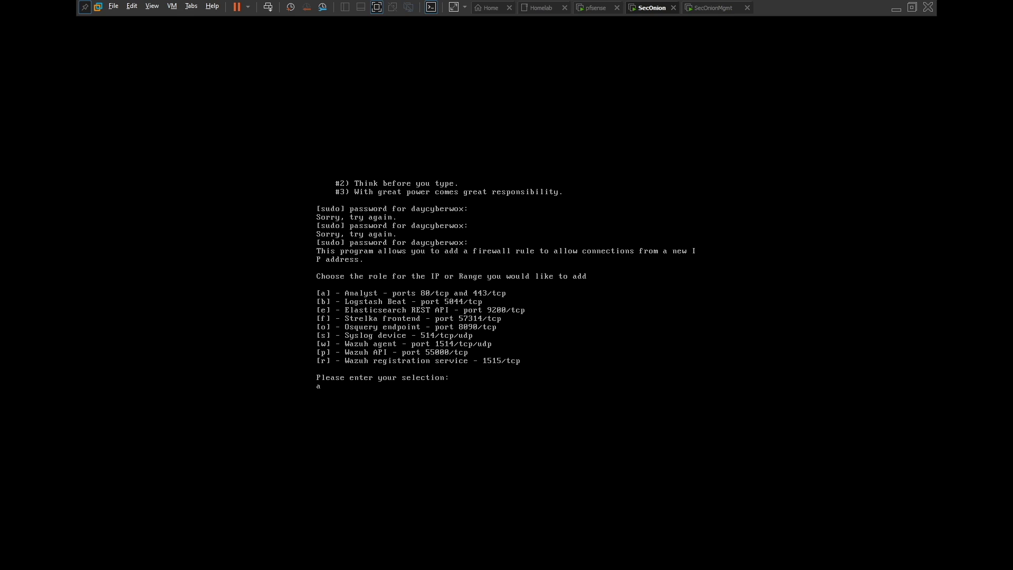
Choose the Analyst role and allow IP 192.168.135.137 in so-allow
key(Return)
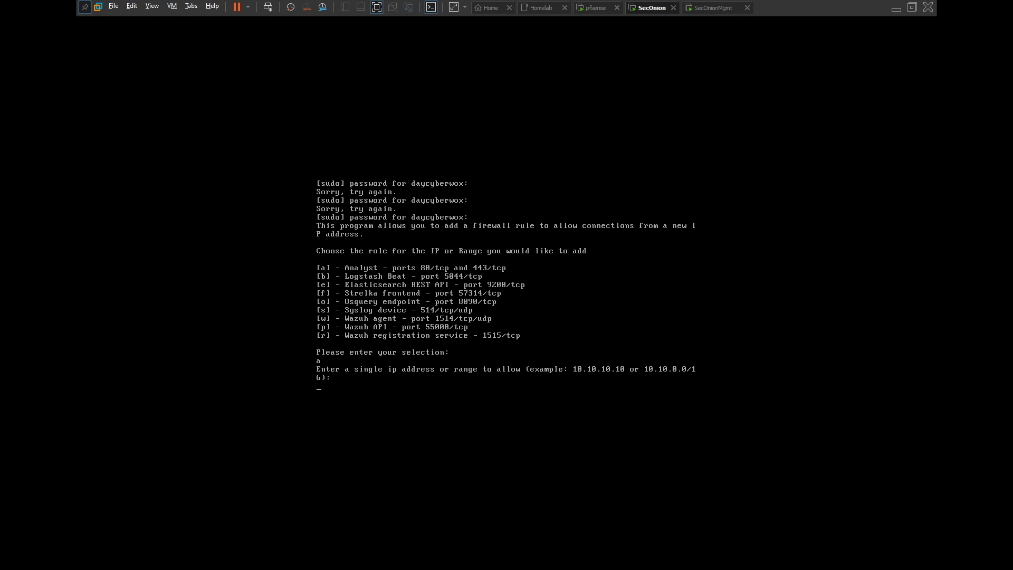
key(BackSpace)
key(BackSpace)
text(192.13)
key(BackSpace)
text(68.135.137)
key(Return)
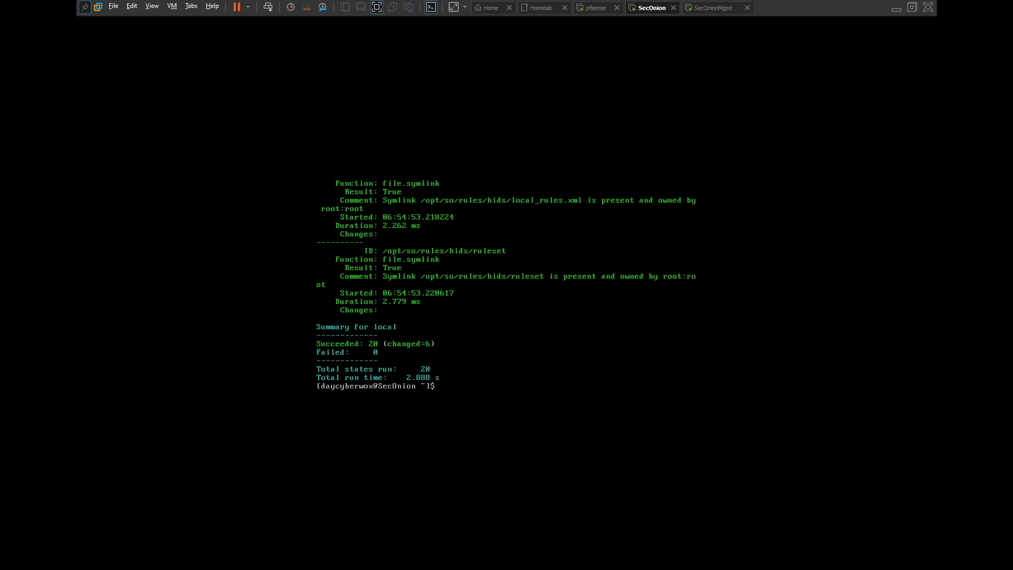
key(Return)
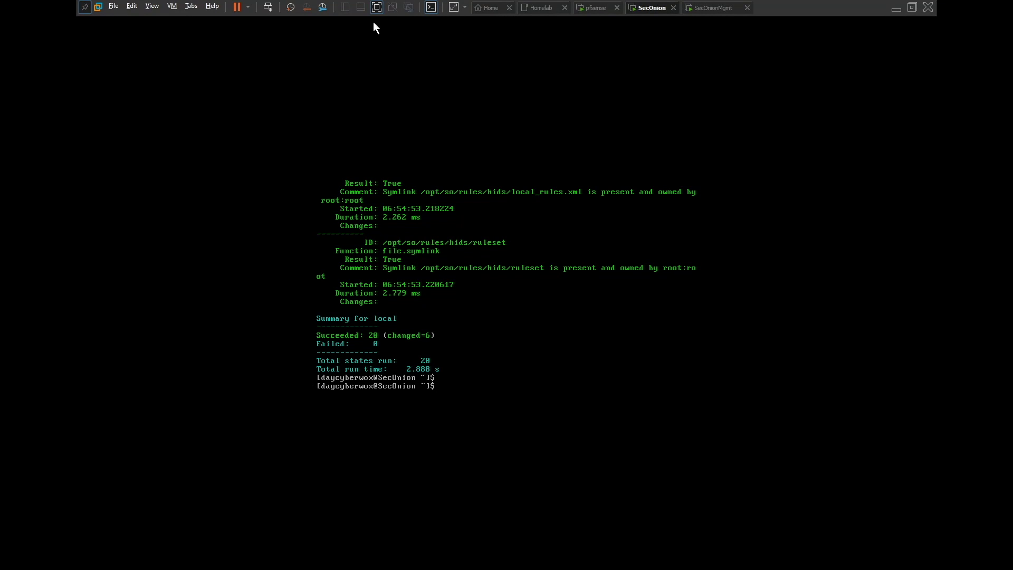
Switch to the SecOnionMgmt VM and unlock it with the account password
click(725, 11)
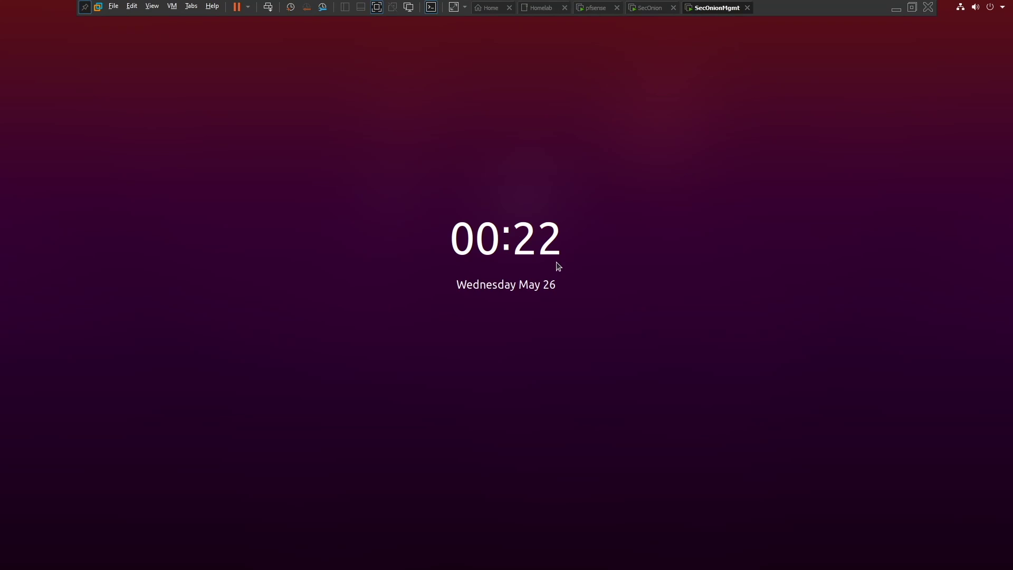
click(557, 264)
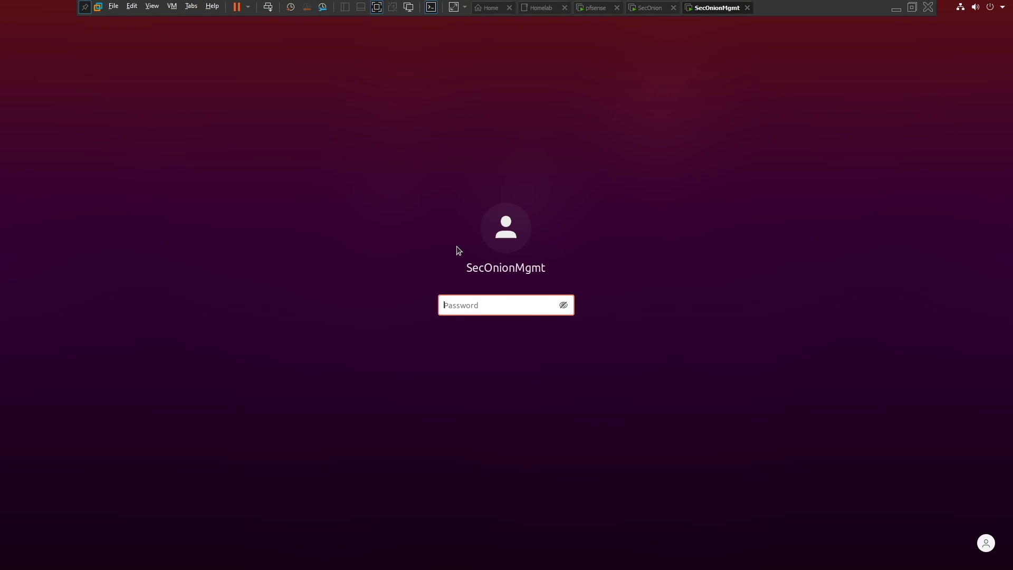
text(*******)
key(Return)
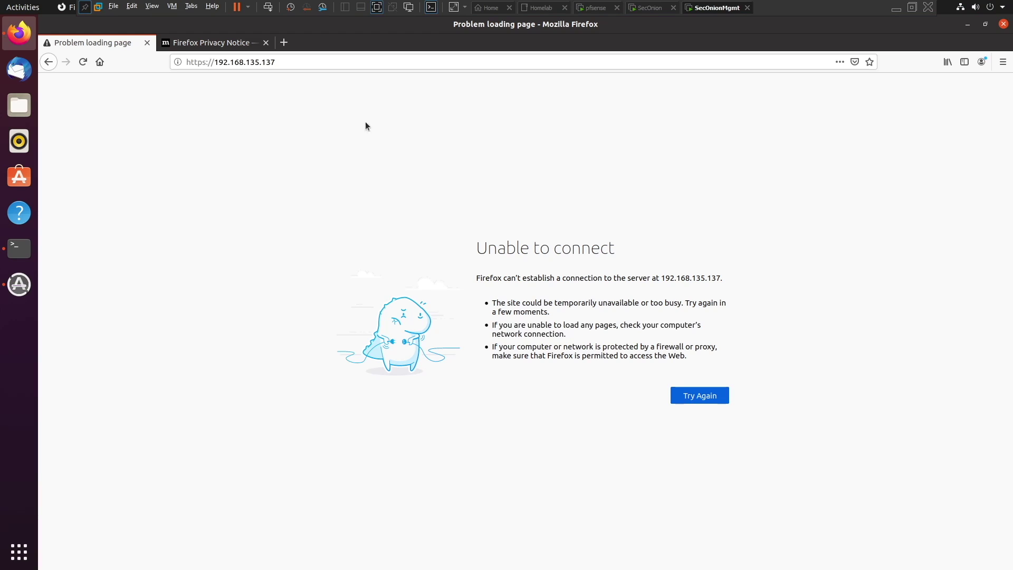
Point Firefox at 192.168.135.130, reaching the certificate warning page
click(291, 62)
click(292, 62)
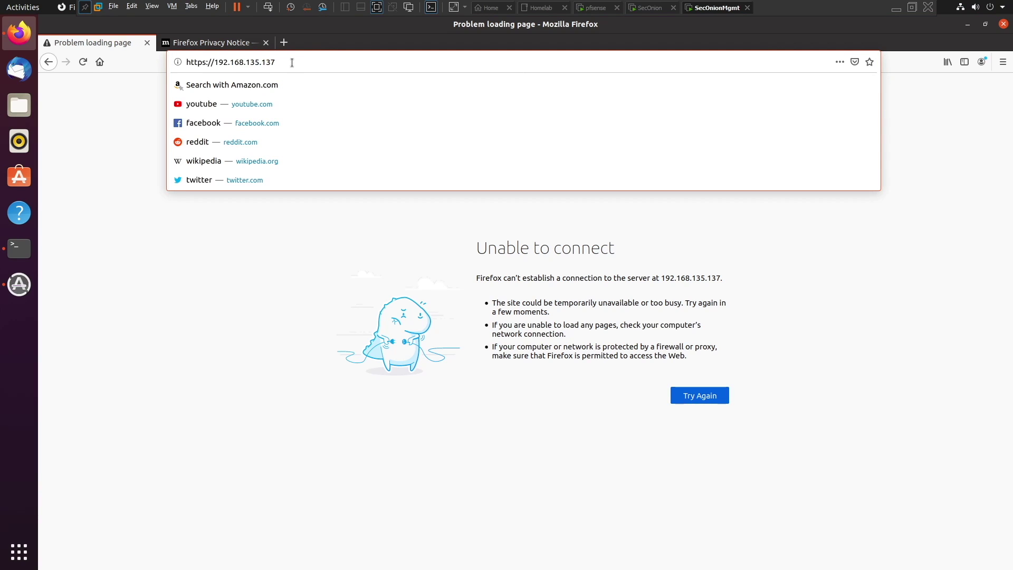
key(Return)
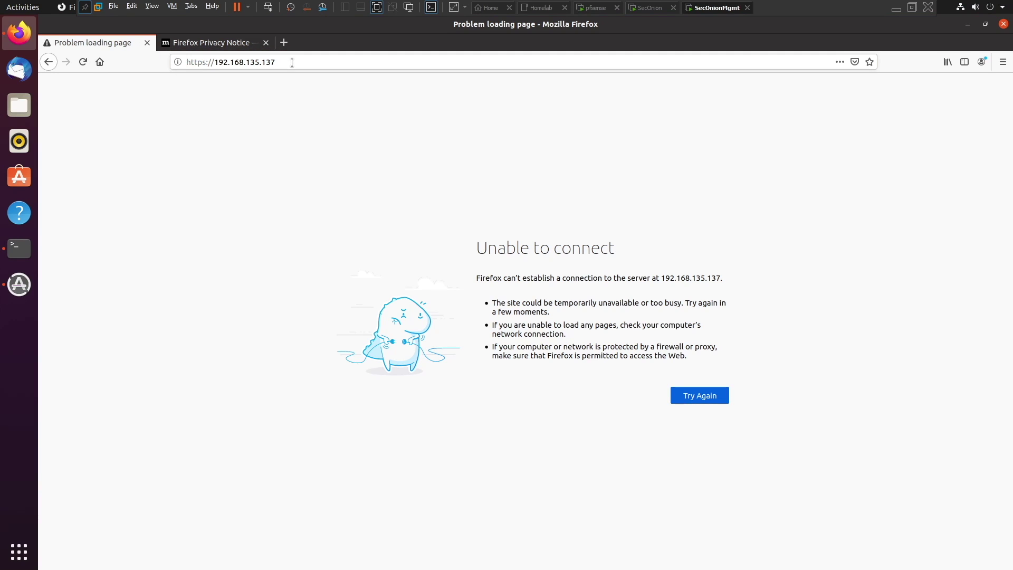
click(291, 62)
text(192.16)
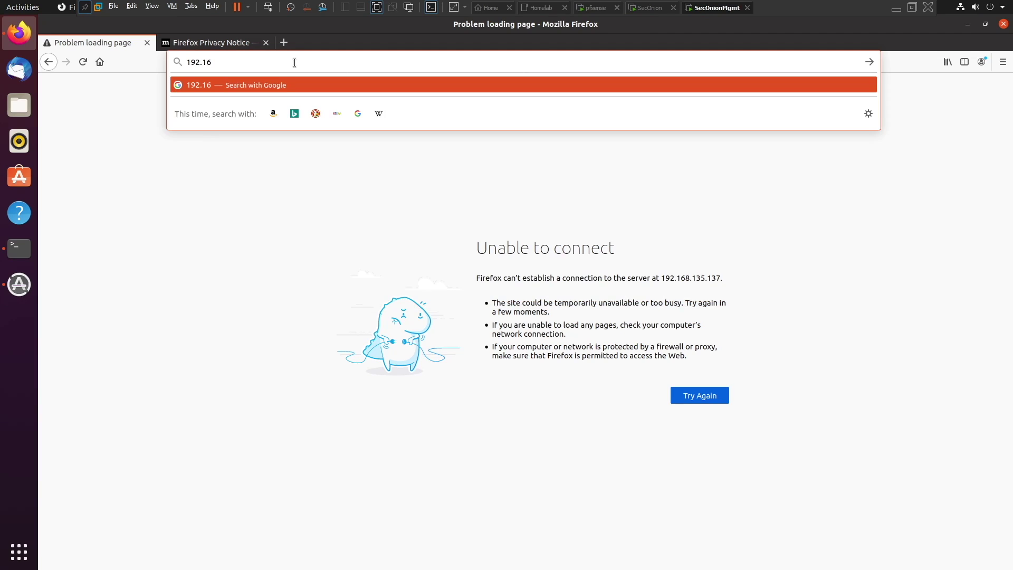
text(8.135.13)
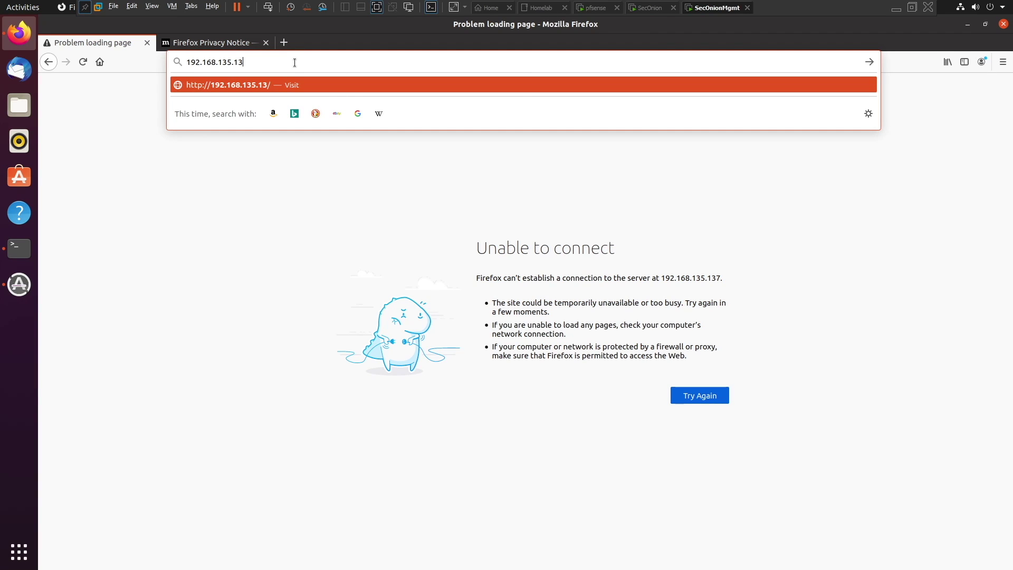
text(0)
key(Return)
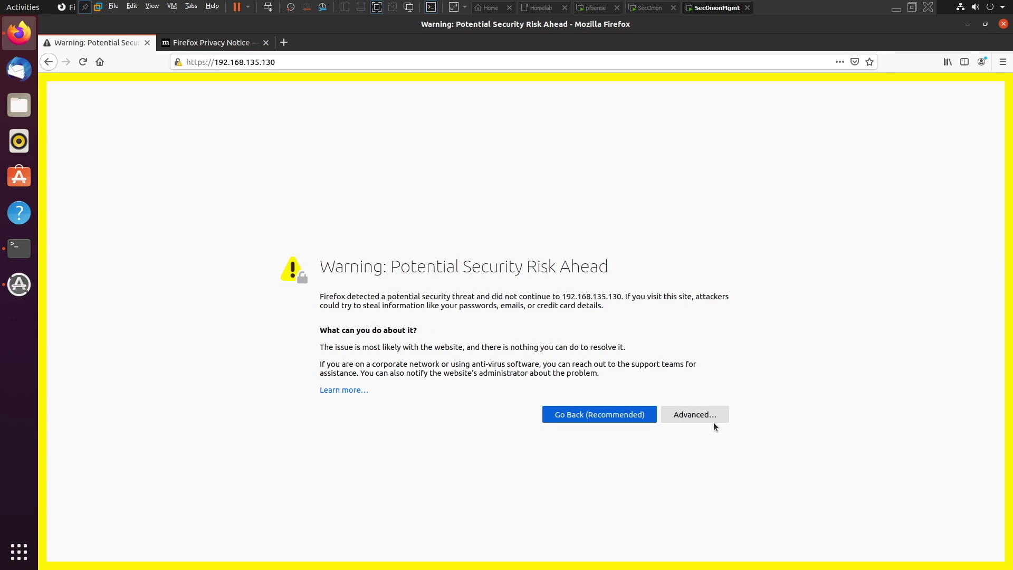
Accept the self-signed certificate risk and continue to Security Onion
click(700, 417)
scroll(495, 440, down, 3)
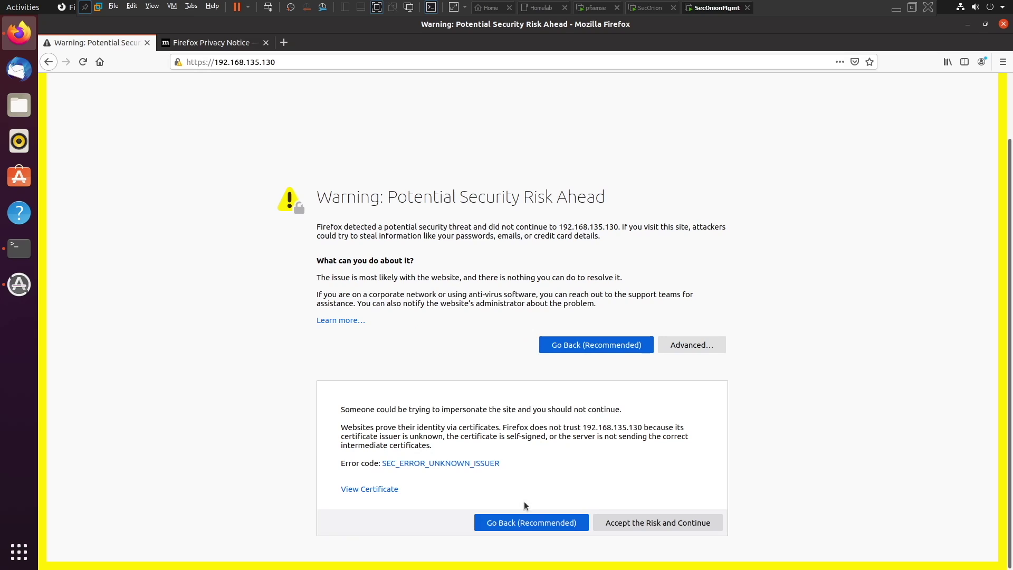
click(683, 522)
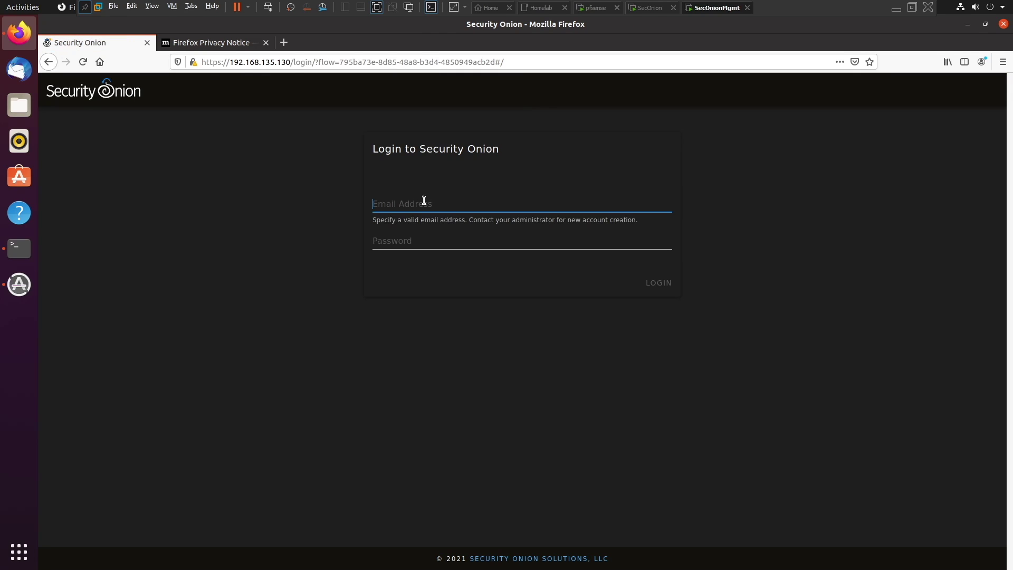
Log in with the admin account's email and password, declining to save the login
click(439, 241)
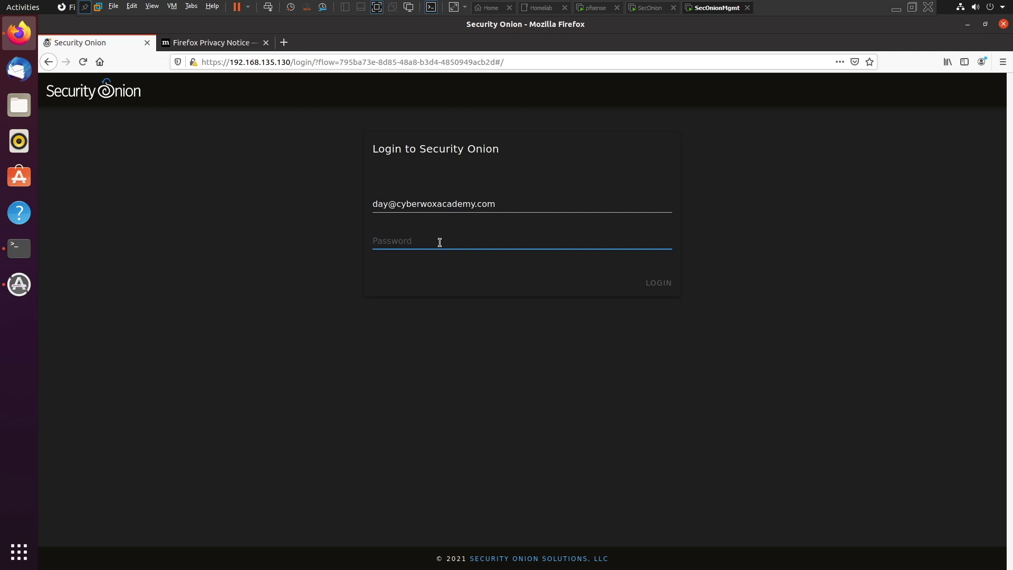
text(*******)
key(Return)
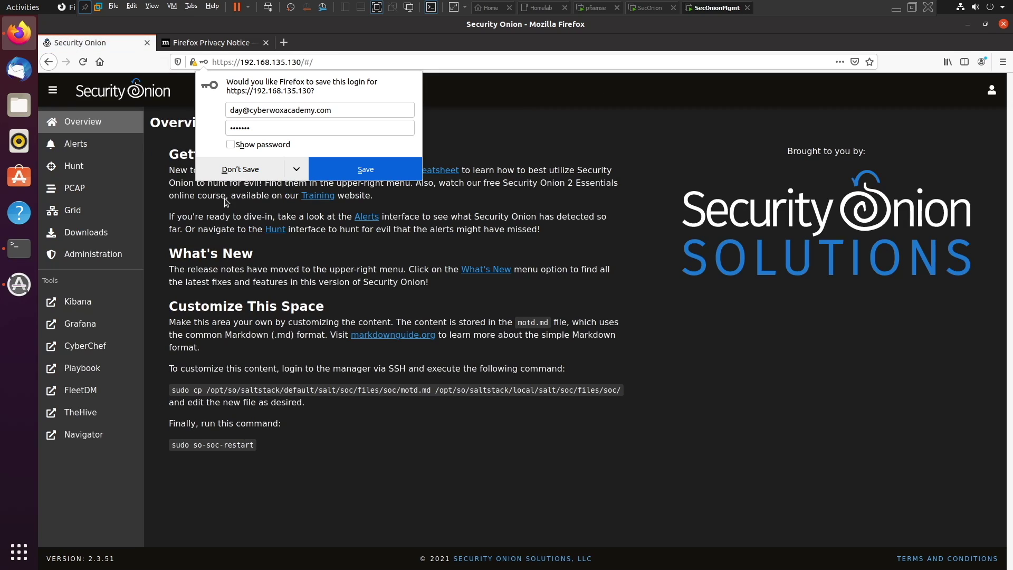
click(245, 167)
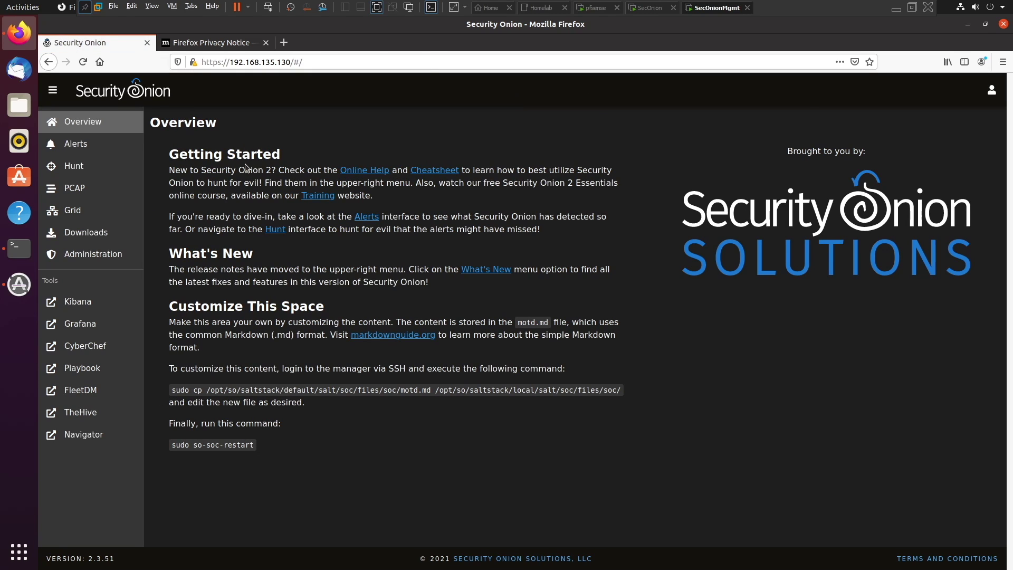
View the Alerts page, then browse the Hunt page
click(105, 141)
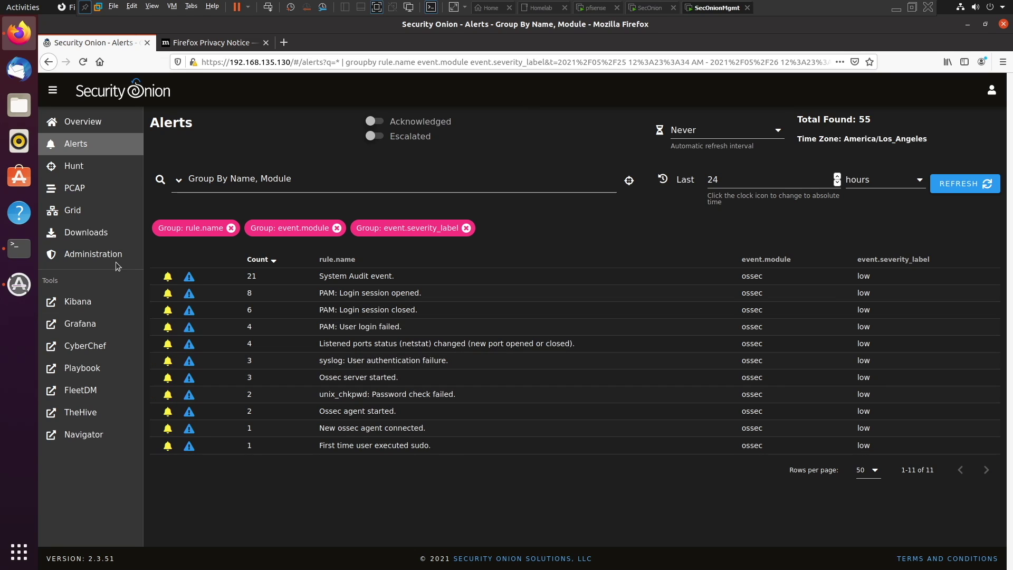
click(74, 168)
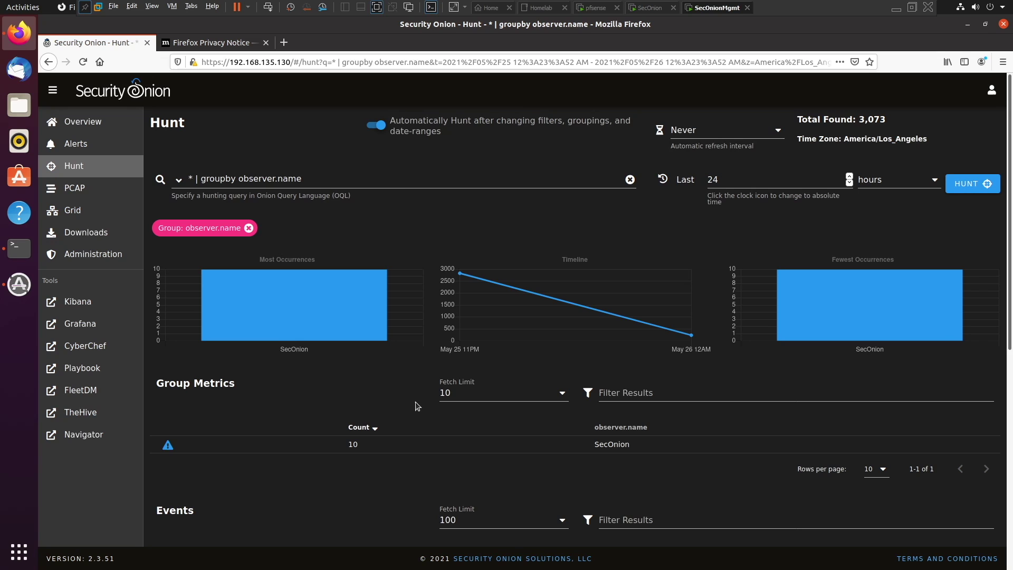
scroll(440, 403, down, 3)
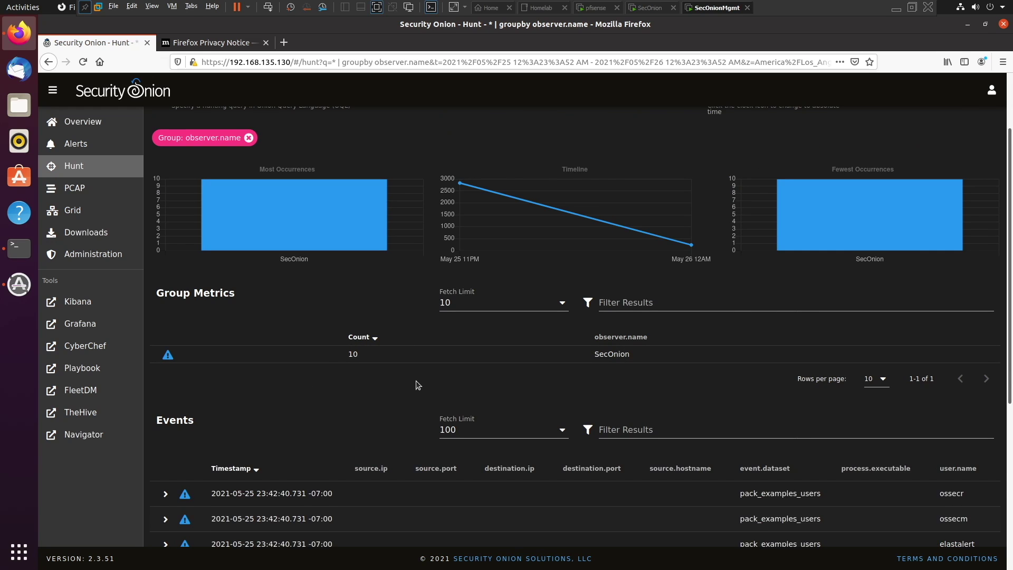
scroll(606, 417, down, 5)
scroll(599, 417, up, 4)
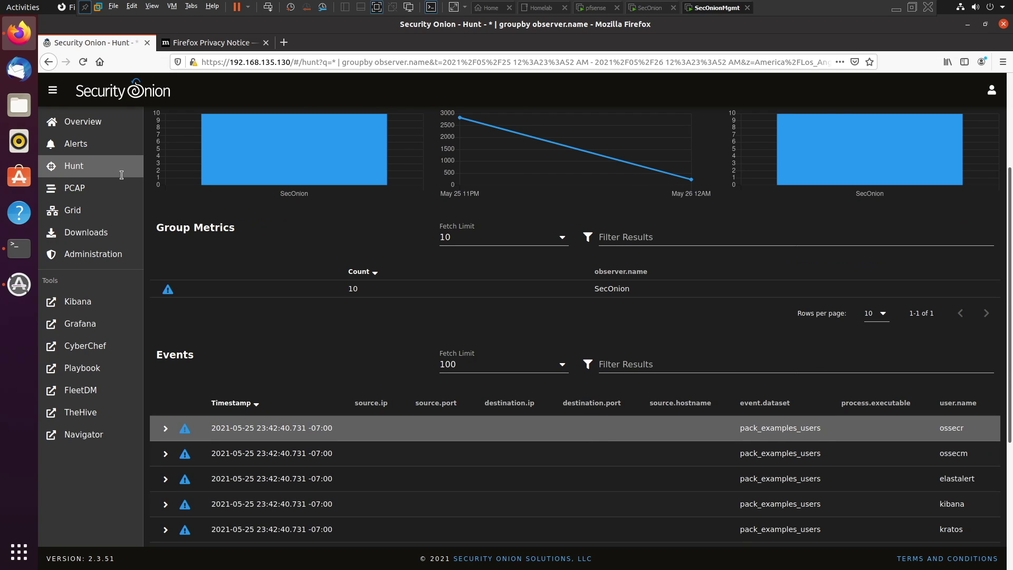
scroll(157, 193, up, 4)
Visit the PCAP, Grid, Downloads and Administration > Users pages, then launch Kibana
click(83, 196)
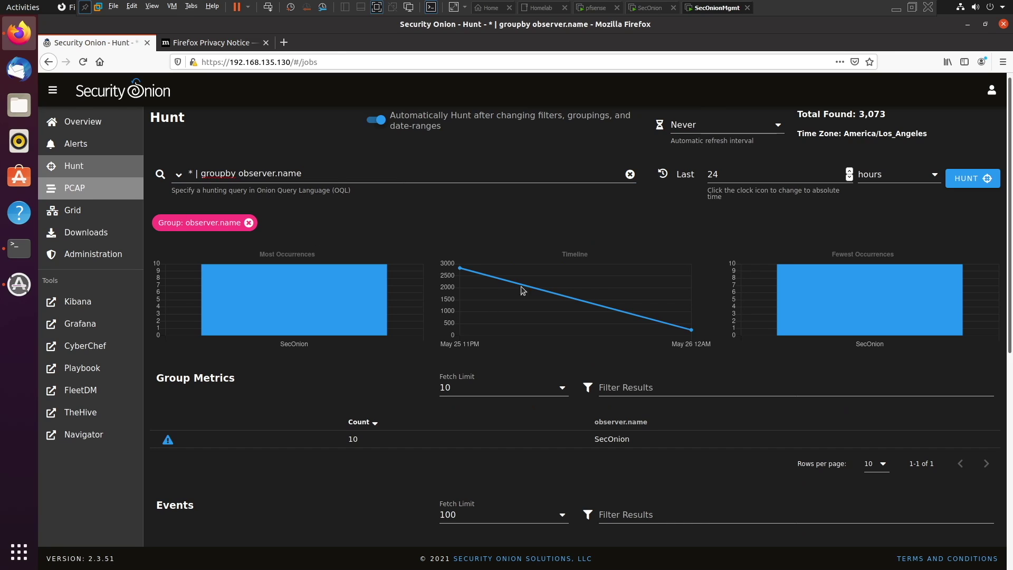
click(59, 209)
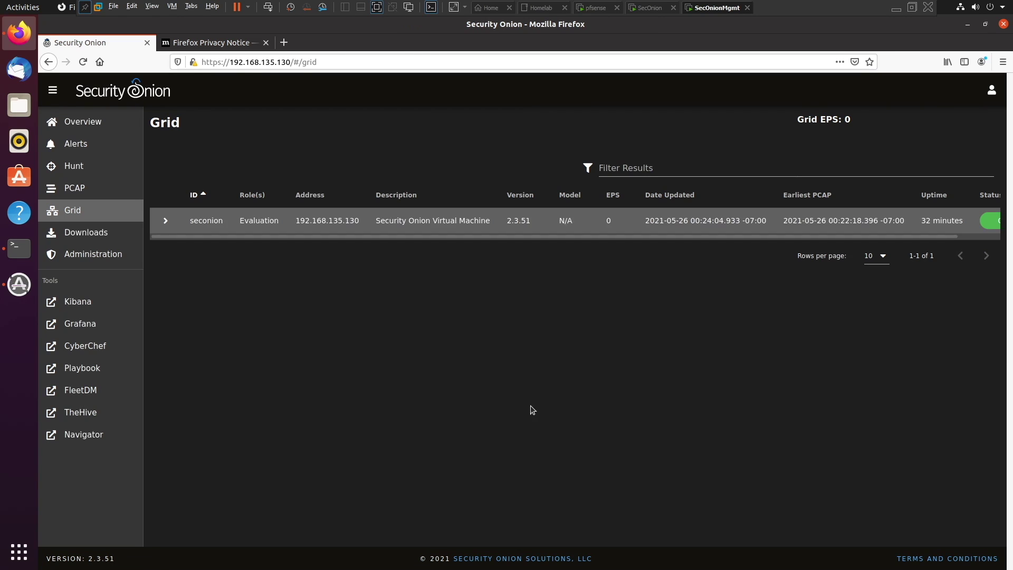
click(95, 236)
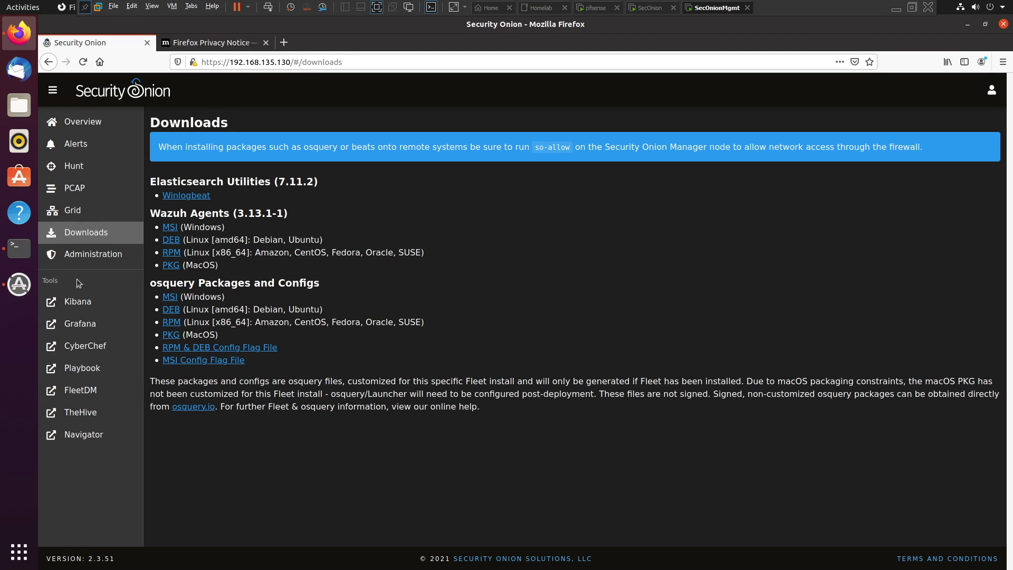
click(94, 255)
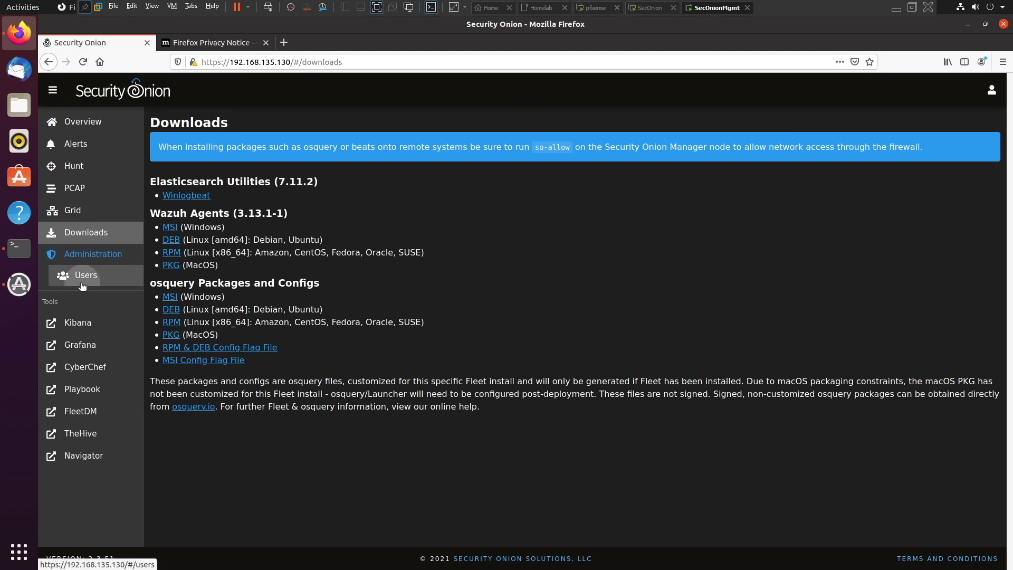
click(121, 271)
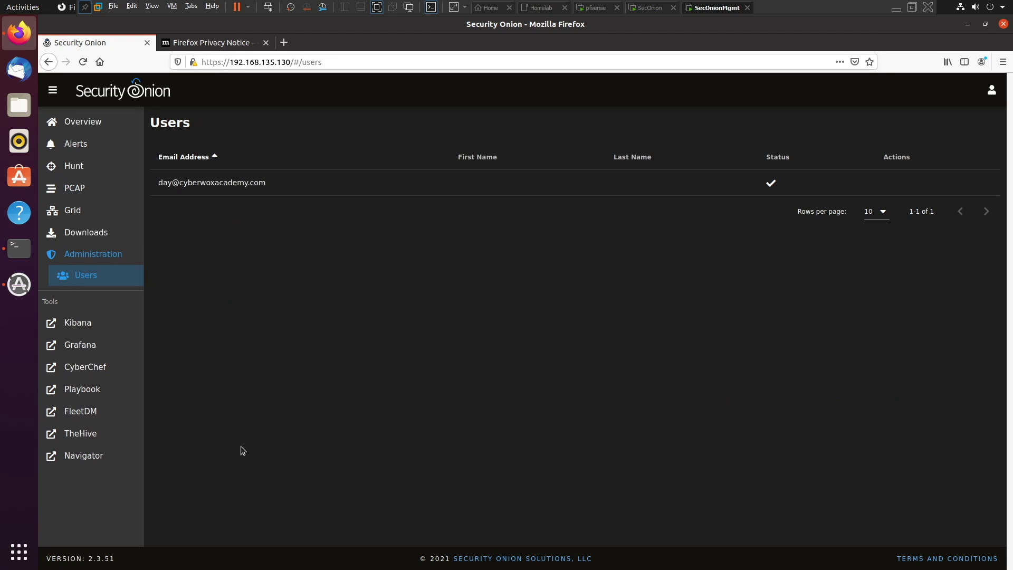
click(87, 326)
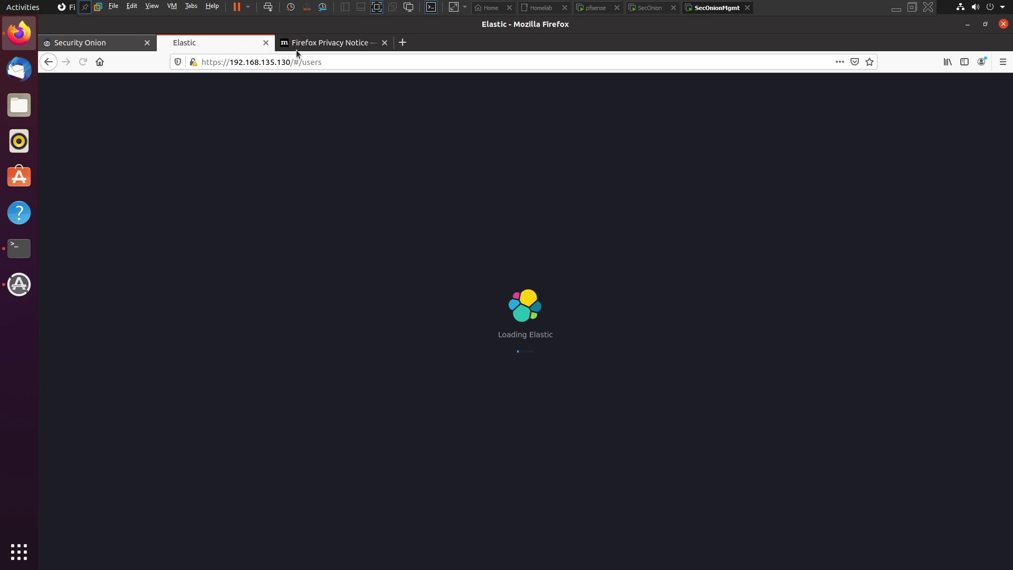
Check the Grafana overview dashboard from Tools, then close its tab
click(93, 44)
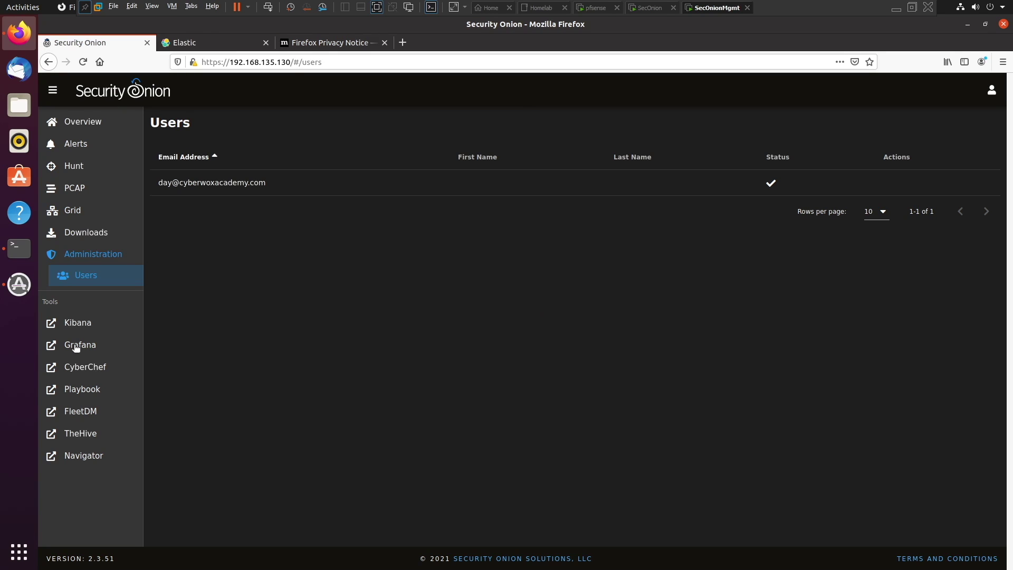
click(195, 46)
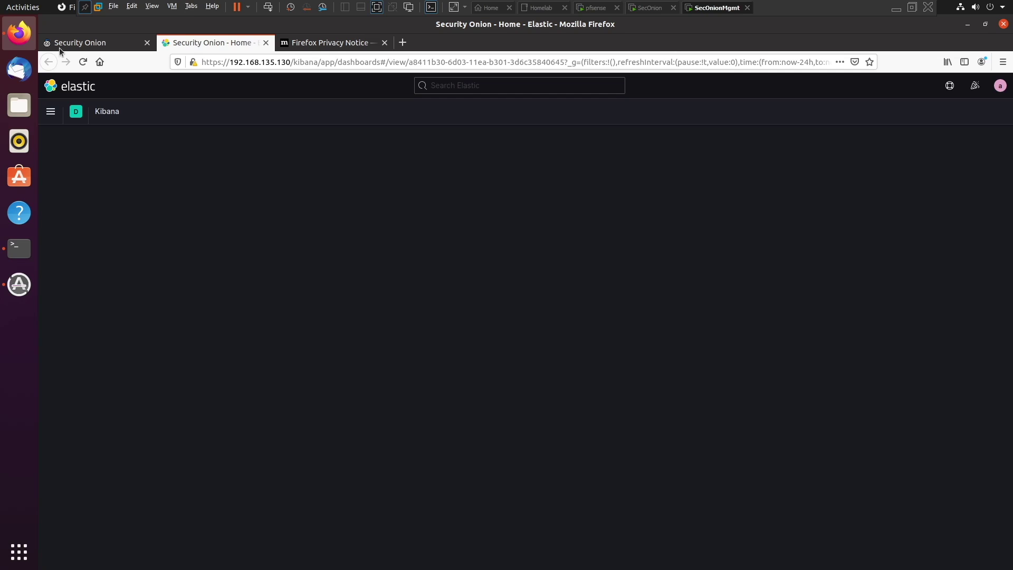
click(103, 41)
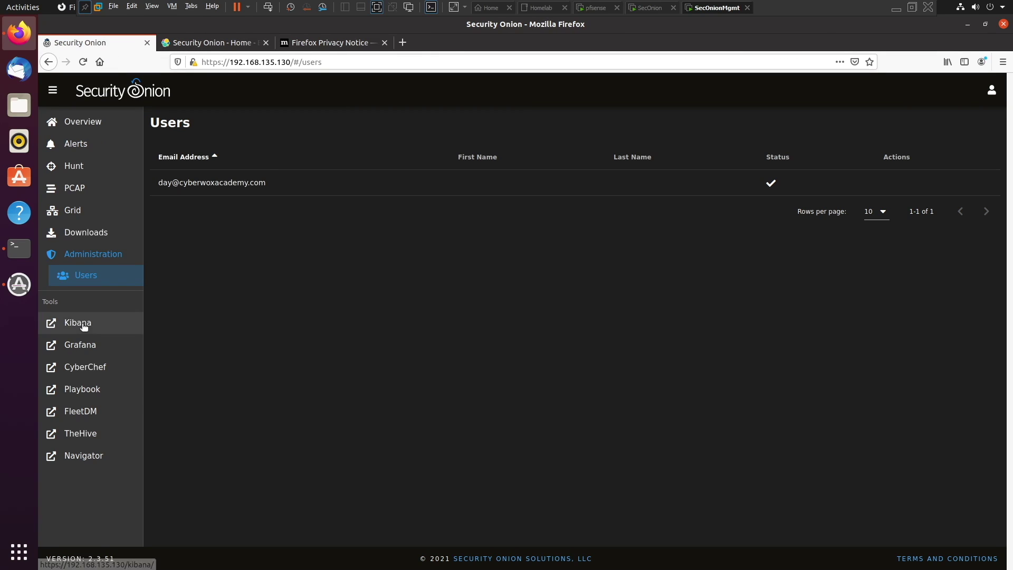
click(74, 344)
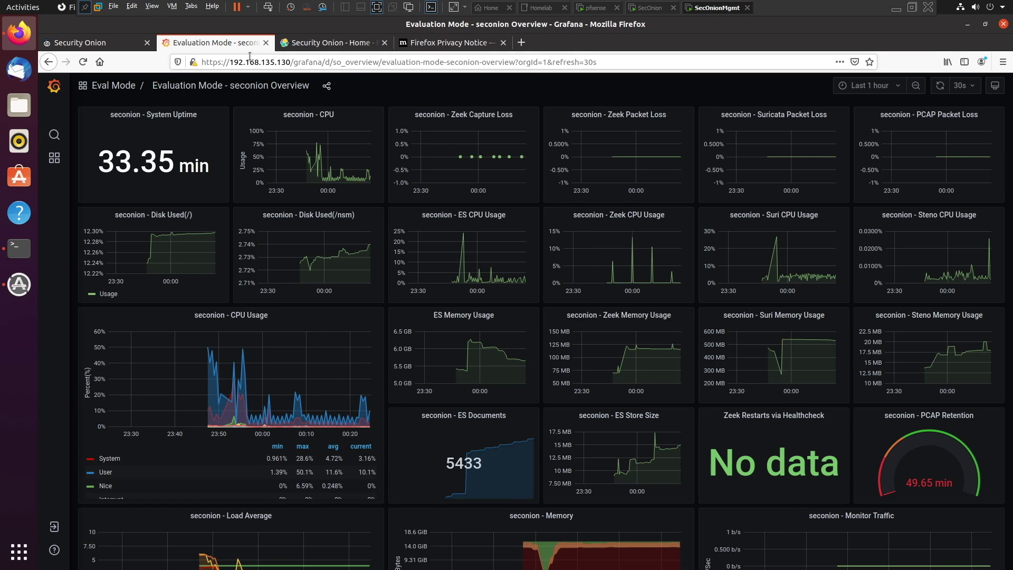
click(266, 43)
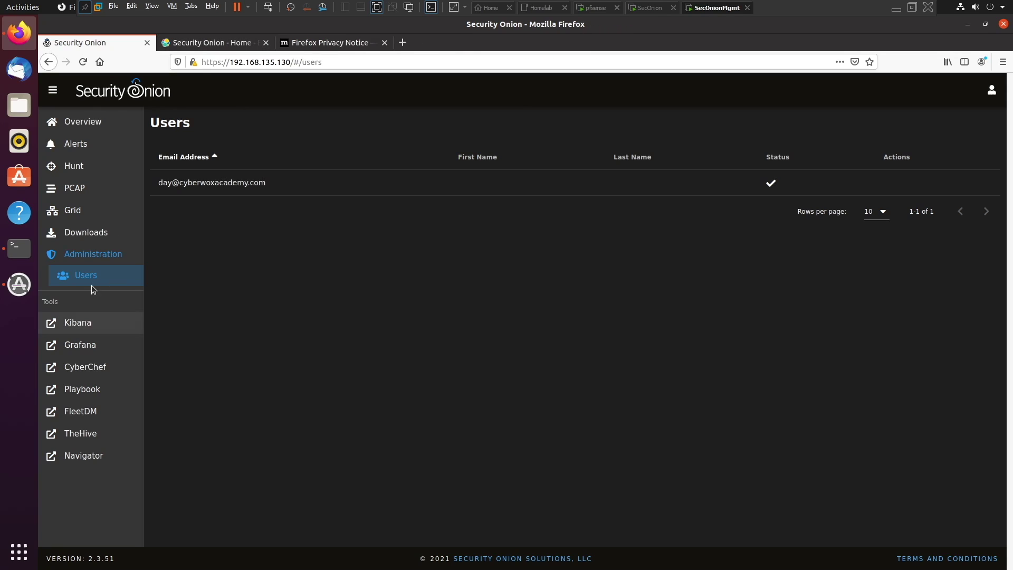
Review Kibana's Security Onion - Home dashboard showing 3,073 logs, then close it
click(234, 43)
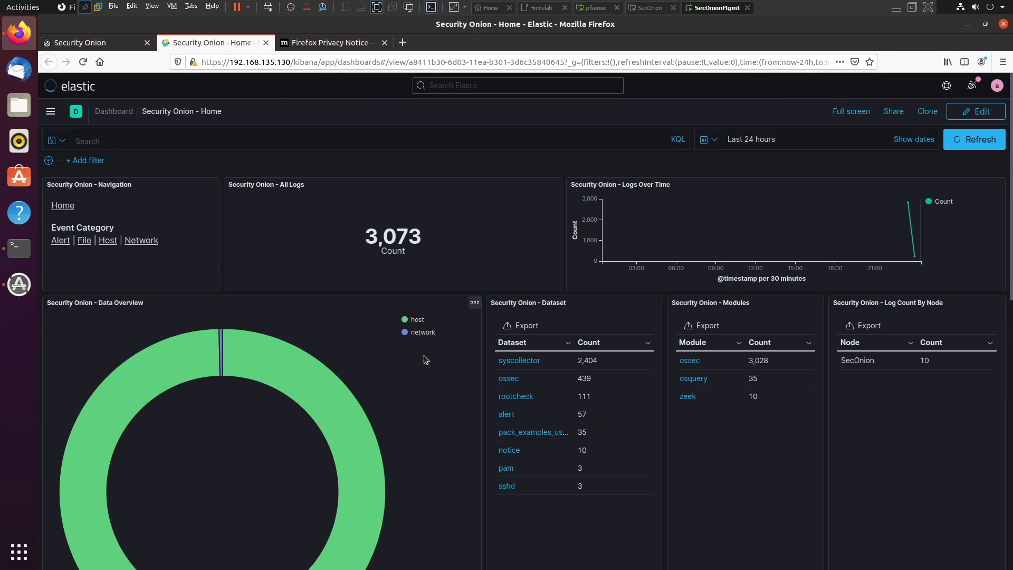
scroll(463, 366, down, 4)
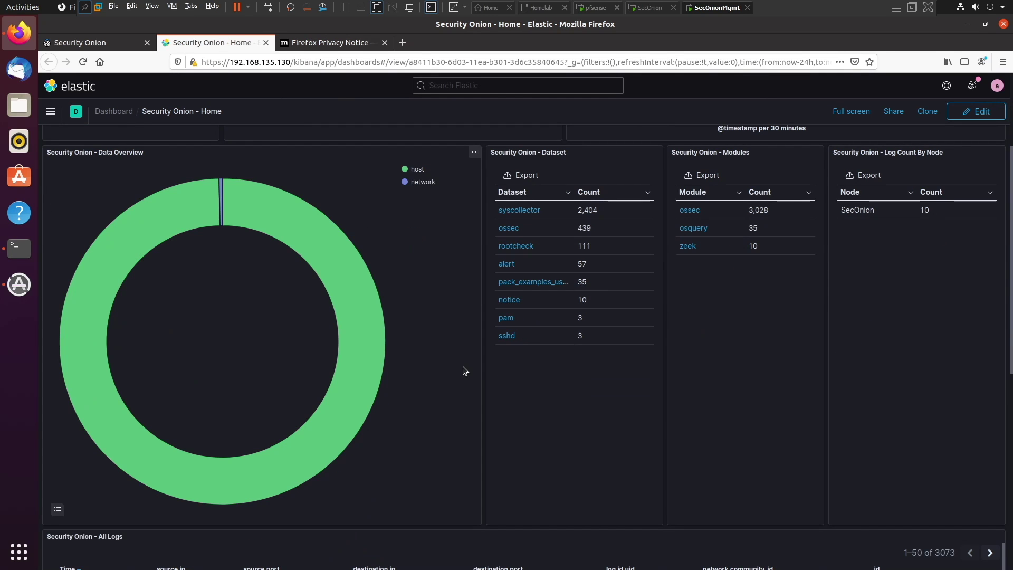
scroll(463, 366, down, 2)
scroll(463, 366, down, 3)
scroll(448, 418, down, 5)
scroll(443, 420, up, 5)
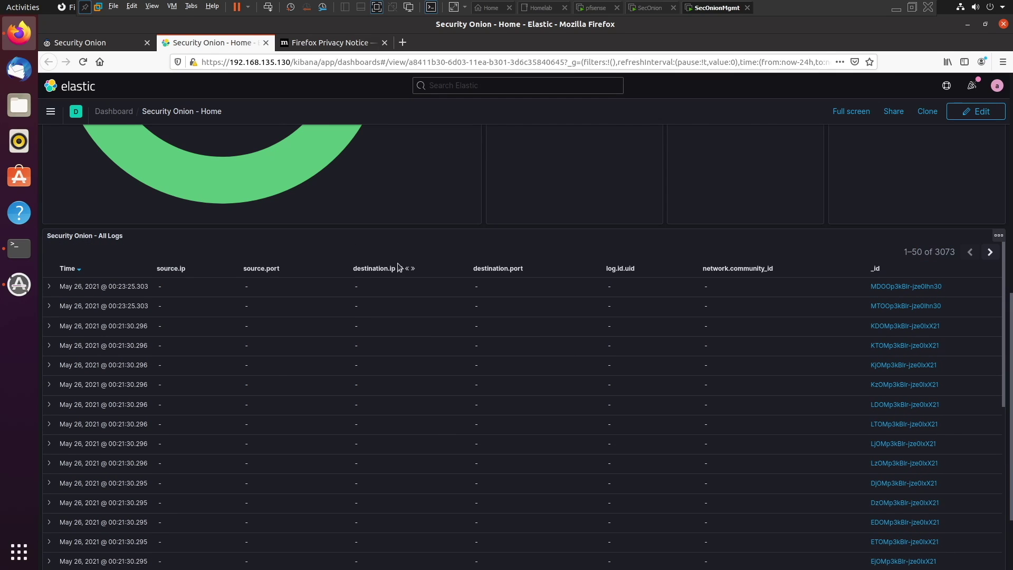
scroll(414, 218, up, 3)
scroll(415, 217, up, 5)
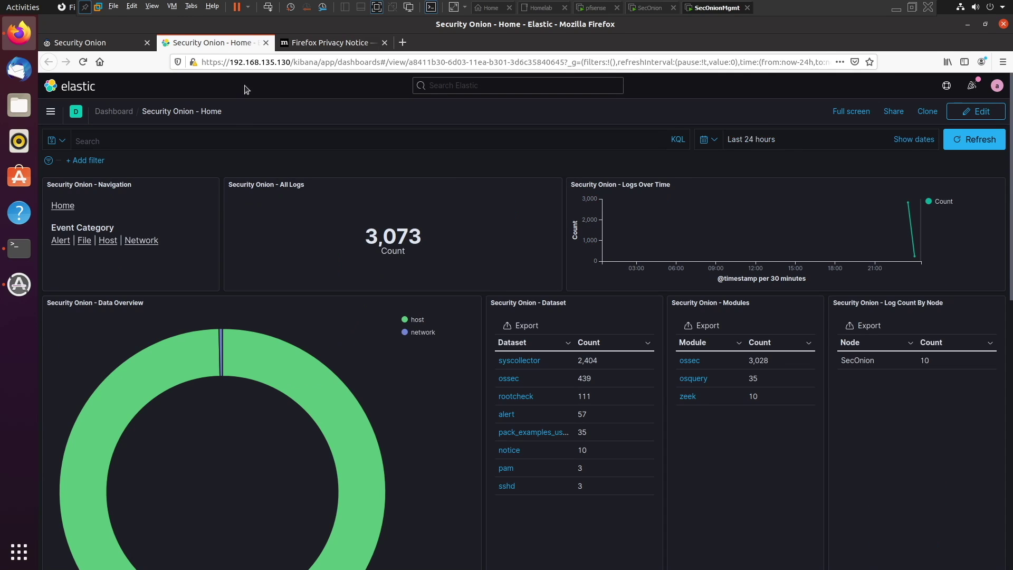
click(266, 43)
Close the privacy notice tab, view the 57 ossec alerts, then switch to the SecOnion VM
click(262, 45)
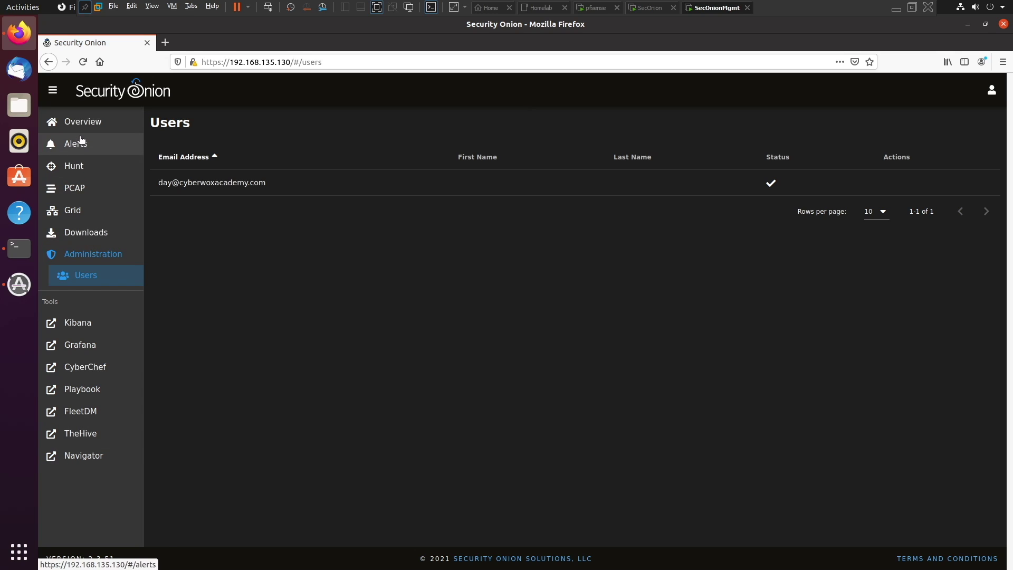
click(120, 136)
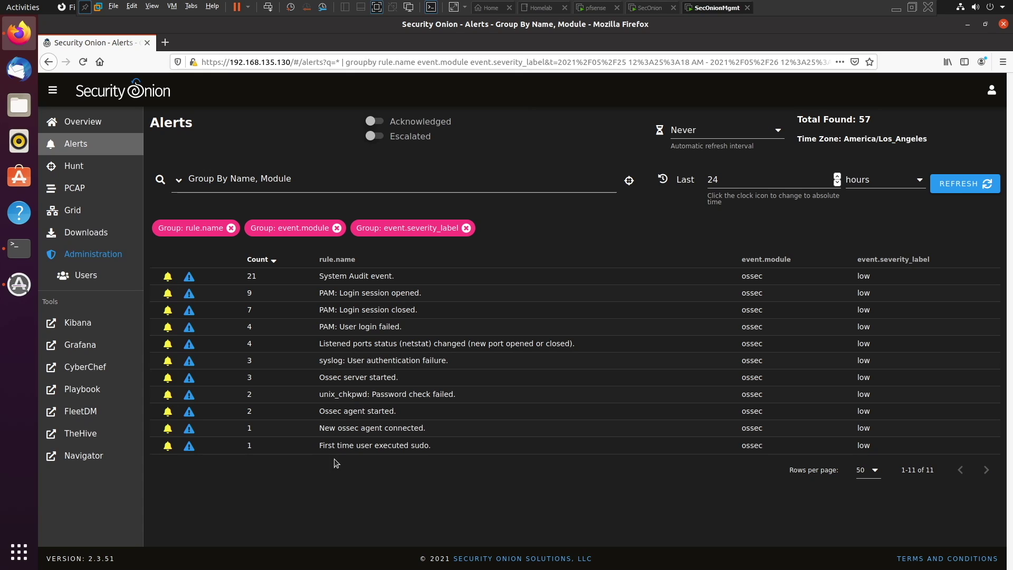
click(647, 9)
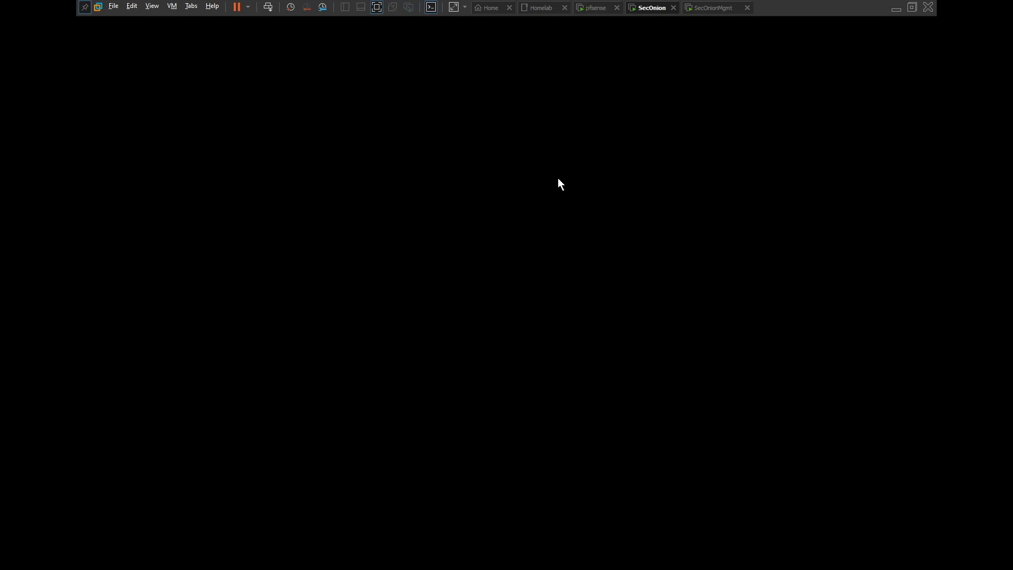
Focus the SecOnion console before leaving VMware for the Cyberwox Academy guide
click(515, 366)
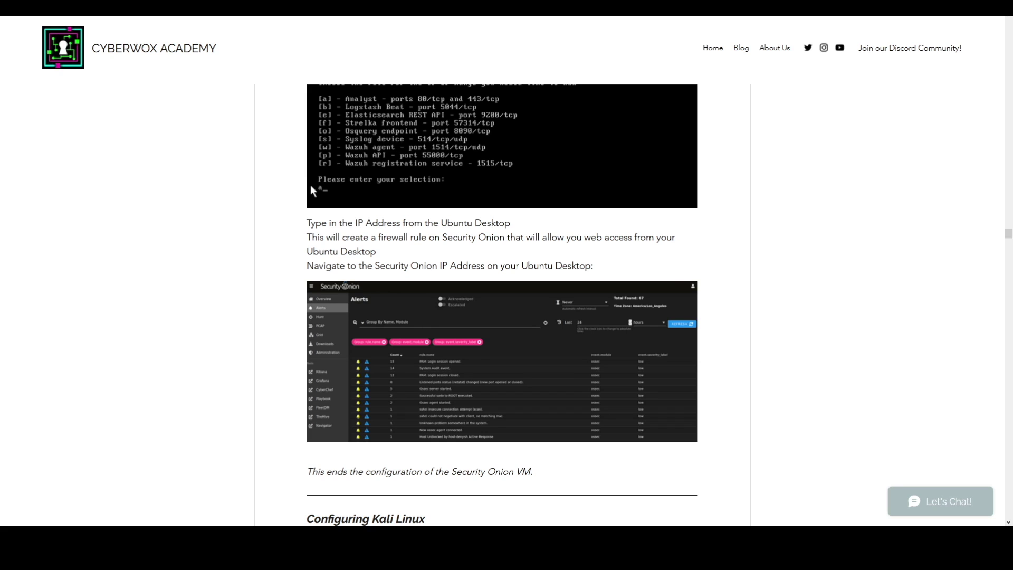
Scroll the guide to the Configuring Kali Linux section
scroll(310, 185, down, 3)
scroll(501, 305, down, 3)
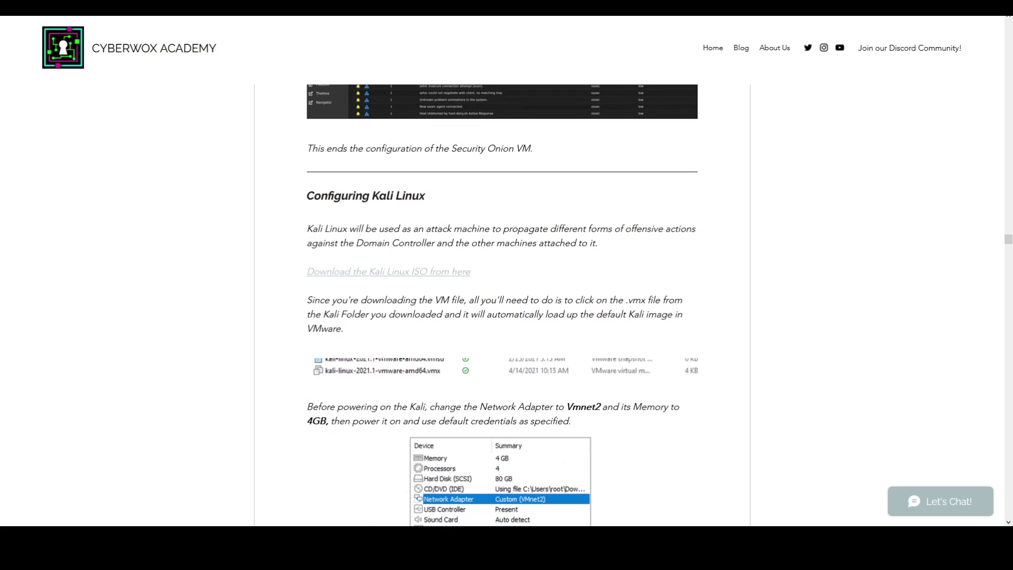
scroll(502, 305, down, 5)
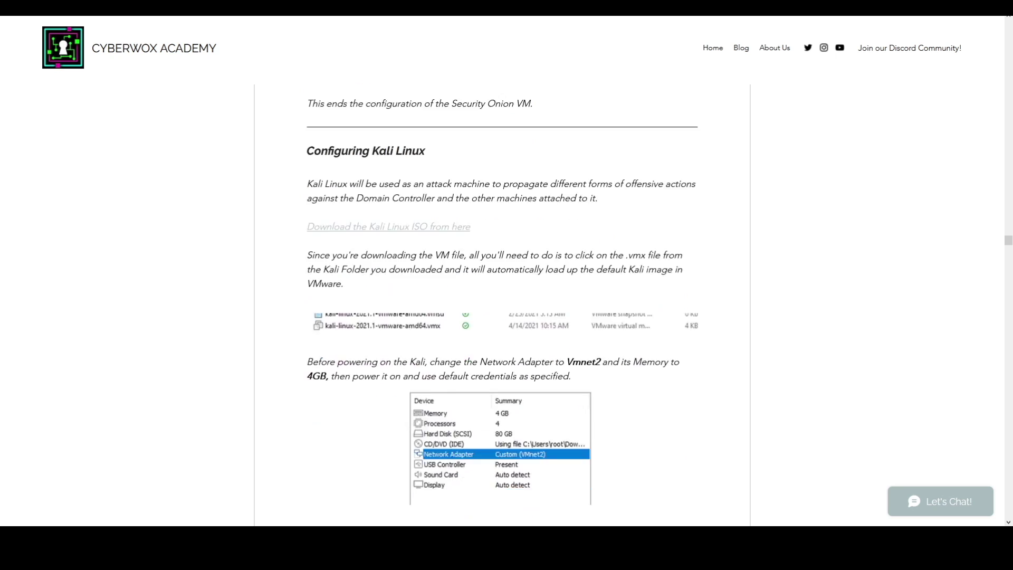
scroll(502, 305, up, 6)
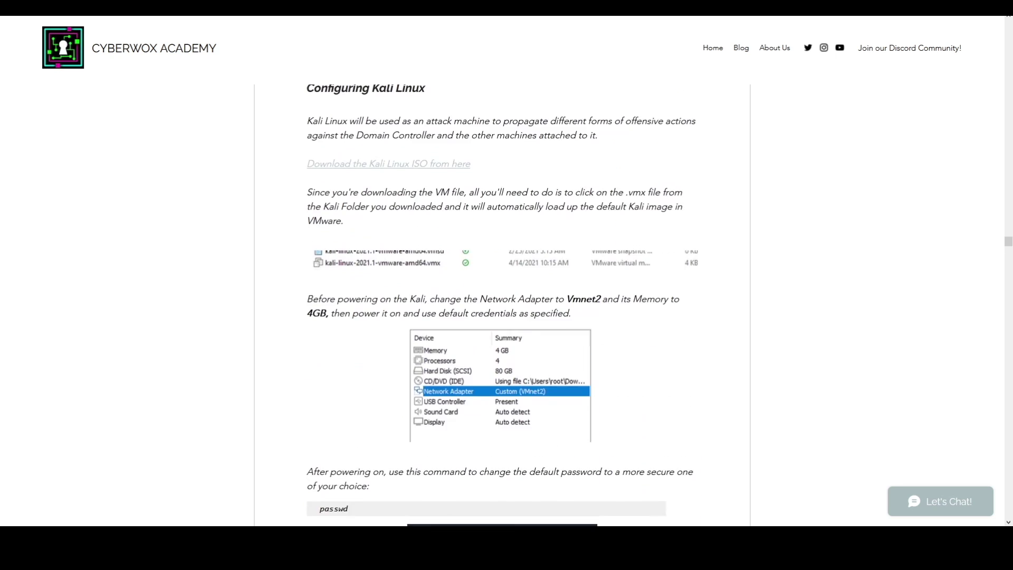